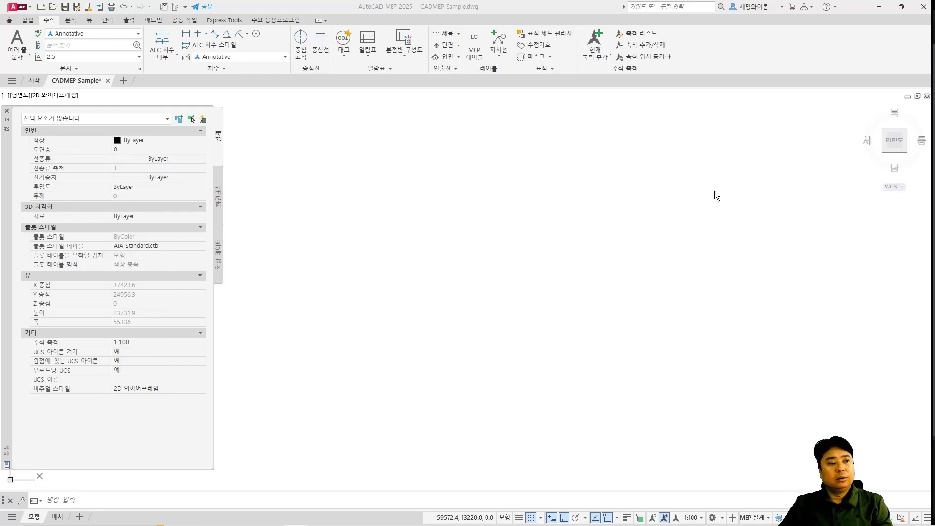
Draw a straight horizontal 01.Tray cable tray, 600 wide and 100 high, at elevation 3000.
{"action": "left_click", "coordinate": [8, 19]}
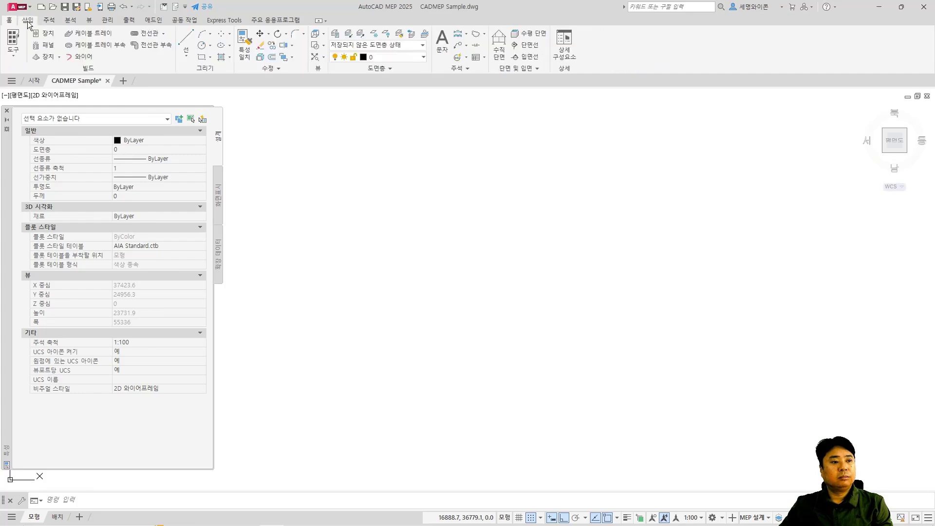
{"action": "left_click", "coordinate": [90, 33]}
{"action": "left_click", "coordinate": [443, 121]}
{"action": "left_click", "coordinate": [449, 187]}
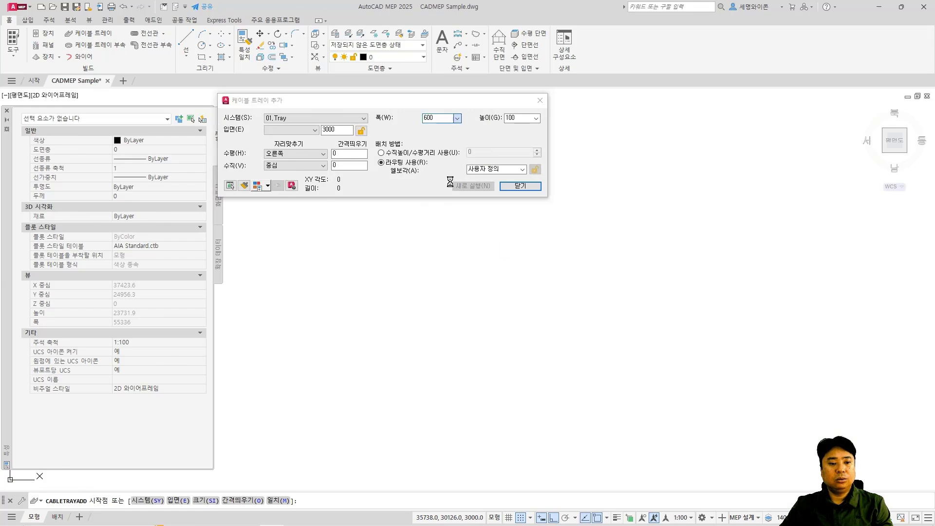
{"action": "left_click", "coordinate": [342, 283]}
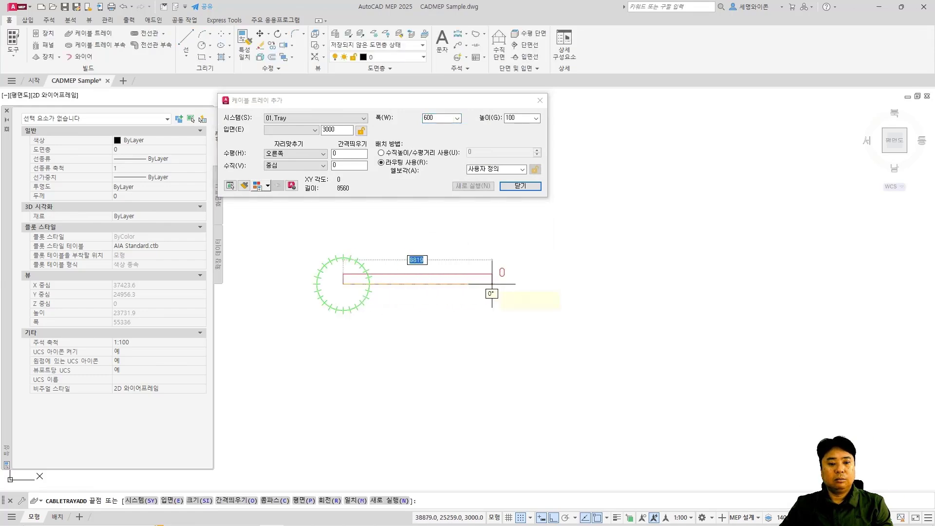
{"action": "scroll", "coordinate": [789, 291], "scroll_direction": "down", "scroll_amount": 3}
{"action": "middle_click_drag", "start_coordinate": [789, 290], "coordinate": [649, 317]}
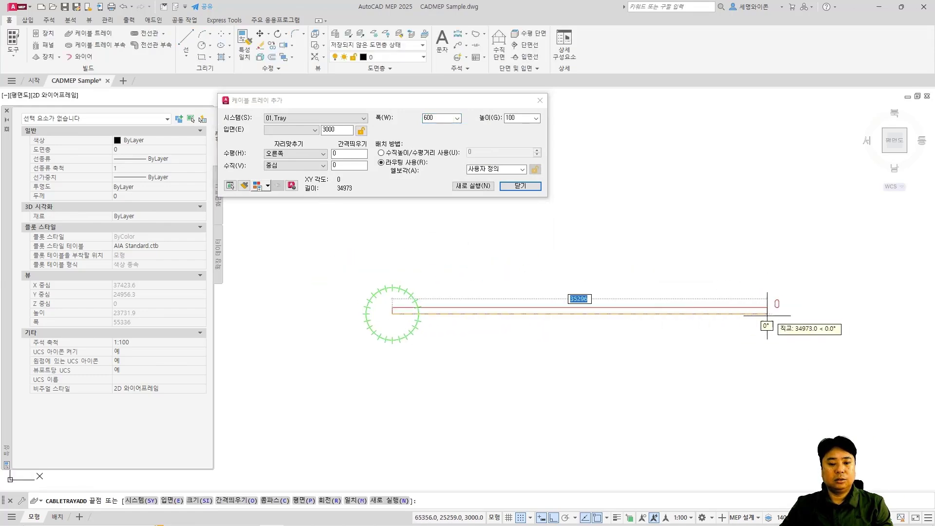
{"action": "left_click", "coordinate": [735, 312]}
{"action": "key", "text": "Return"}
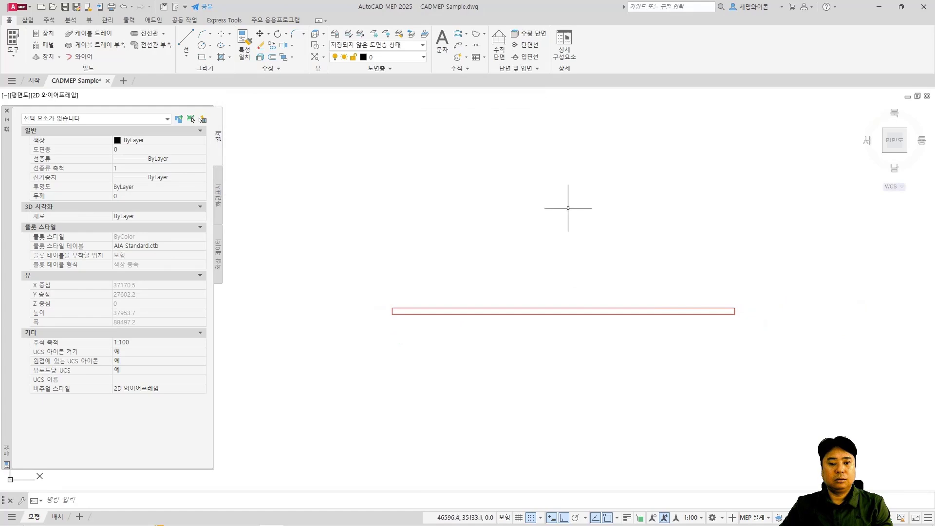
Draw a vertical cable tray about 15057 mm long from above down to the horizontal tray, accepting the tee connection.
{"action": "scroll", "coordinate": [520, 219], "scroll_direction": "down", "scroll_amount": 2}
{"action": "left_click", "coordinate": [87, 33]}
{"action": "left_click", "coordinate": [559, 175]}
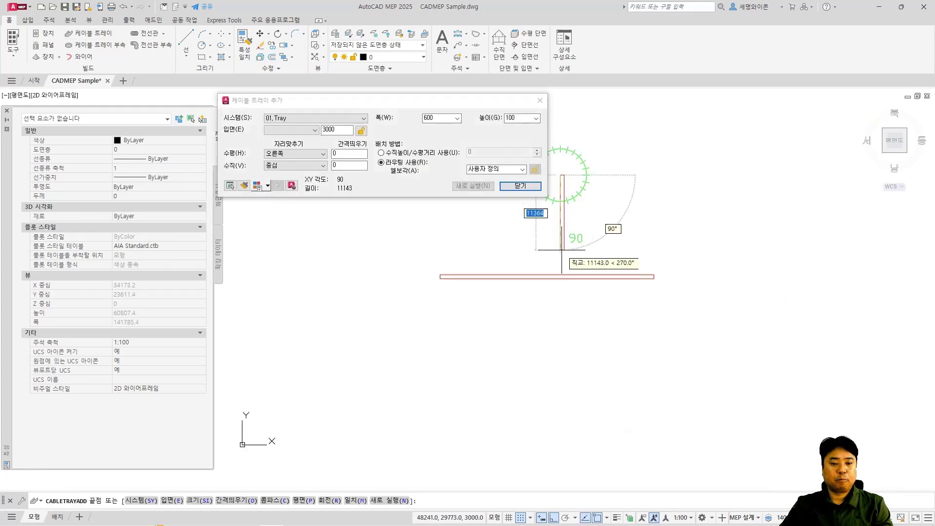
{"action": "left_click", "coordinate": [561, 274]}
{"action": "scroll", "coordinate": [560, 273], "scroll_direction": "up", "scroll_amount": 5}
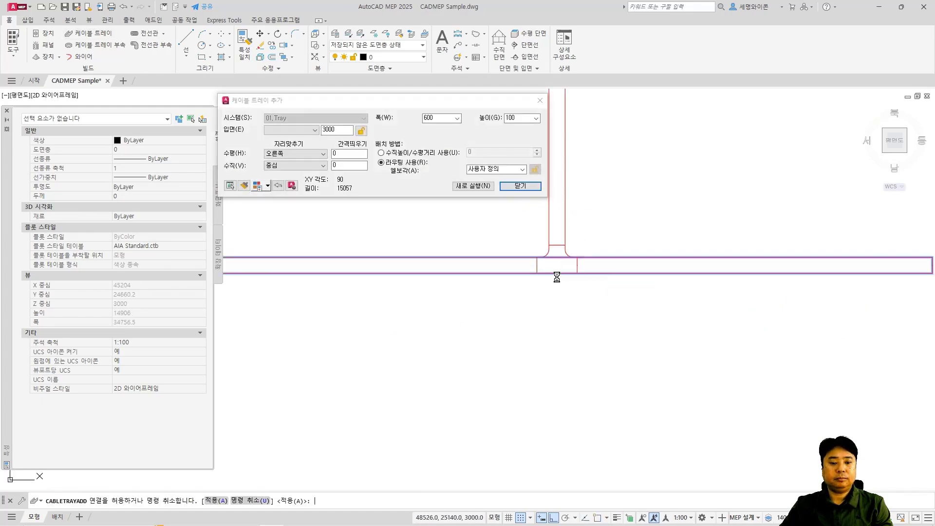
{"action": "key", "text": "Return"}
{"action": "key", "text": "Return"}
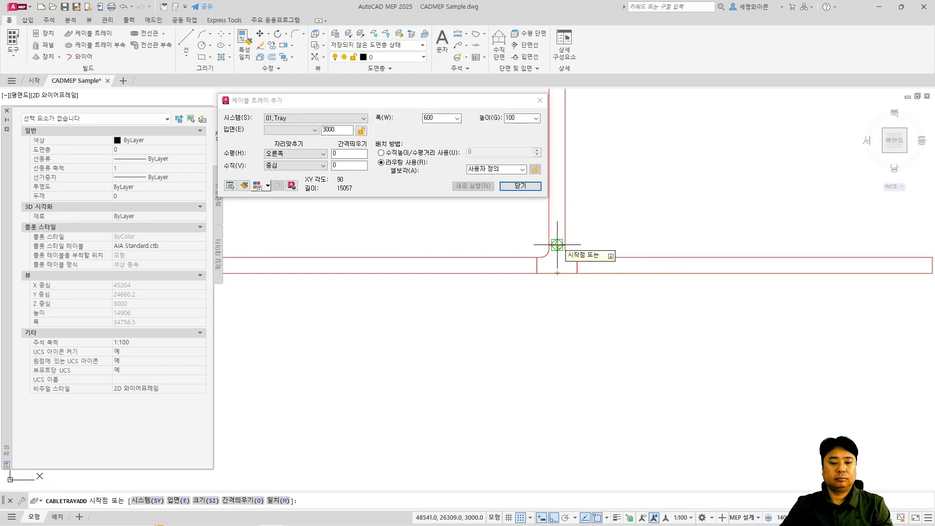
Continue a vertical cable tray downward from the tee on the horizontal tray, turning the junction into a cross.
{"action": "left_click", "coordinate": [557, 274]}
{"action": "key", "text": "Return"}
{"action": "scroll", "coordinate": [564, 209], "scroll_direction": "down", "scroll_amount": 7}
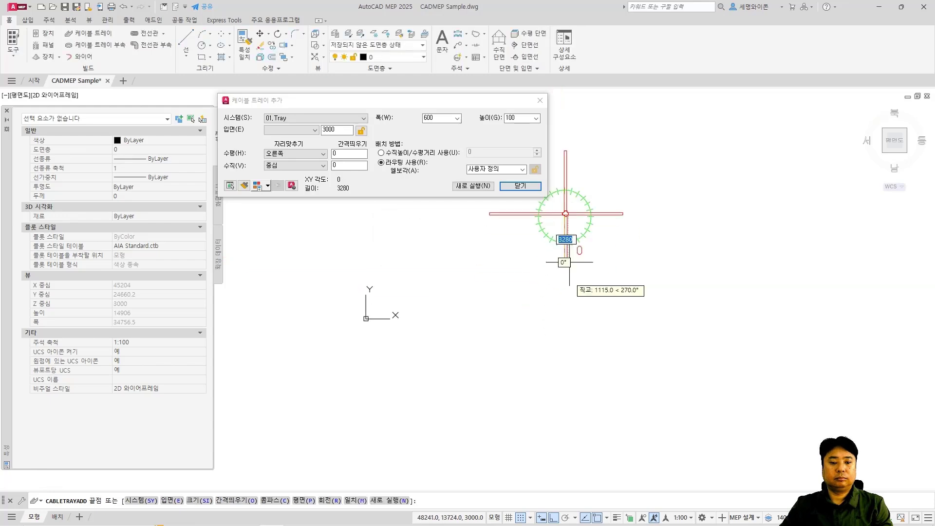
{"action": "left_click", "coordinate": [566, 370]}
{"action": "key", "text": "Return"}
{"action": "scroll", "coordinate": [550, 273], "scroll_direction": "up", "scroll_amount": 3}
{"action": "key", "text": "Return"}
{"action": "left_click", "coordinate": [397, 257]}
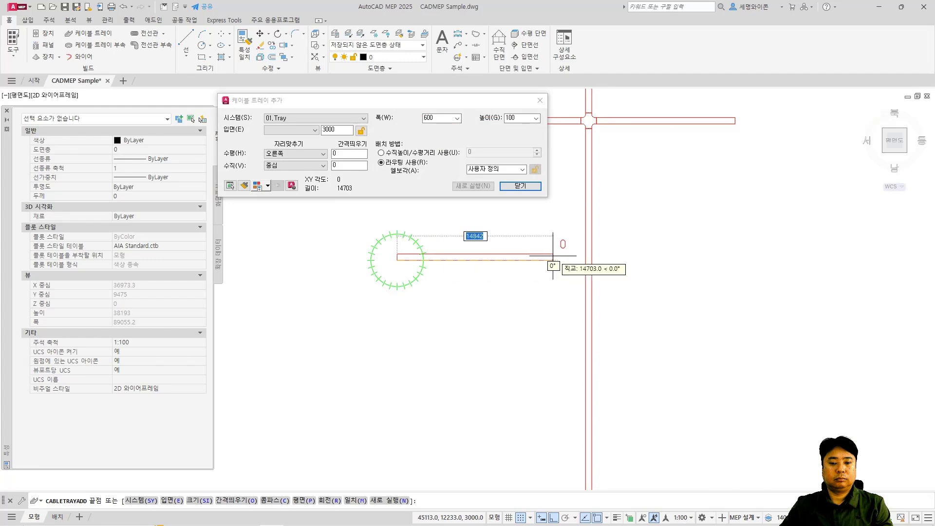
{"action": "left_click", "coordinate": [587, 257]}
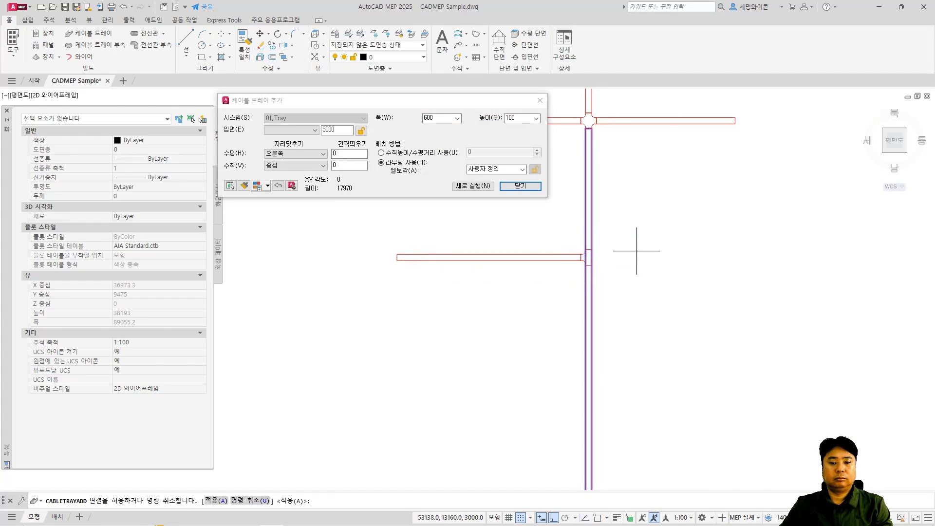
{"action": "scroll", "coordinate": [636, 250], "scroll_direction": "down", "scroll_amount": 2}
{"action": "key", "text": "Escape"}
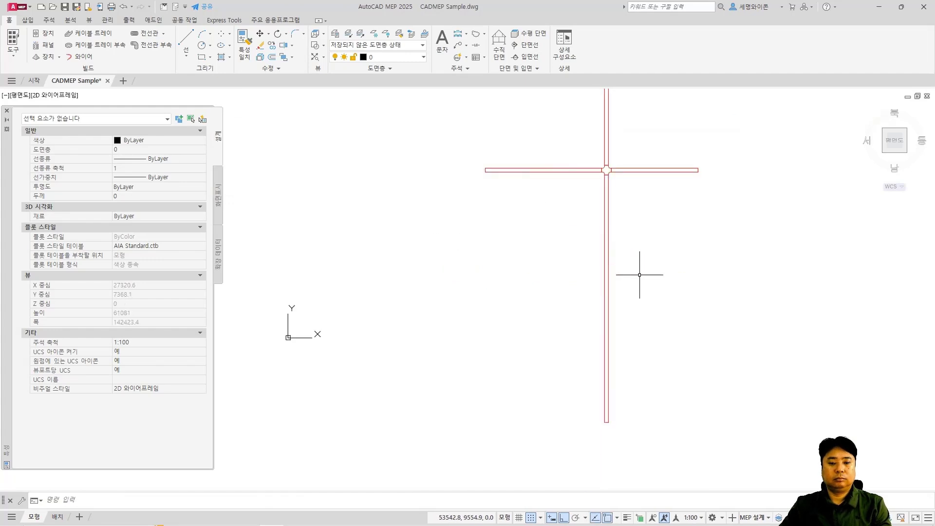
Draw a horizontal branch tray about 18213 mm long into the lower vertical tray from its west side, accepting the tee connection.
{"action": "key", "text": "Return"}
{"action": "left_click", "coordinate": [486, 245]}
{"action": "left_click", "coordinate": [606, 245]}
{"action": "key", "text": "Return"}
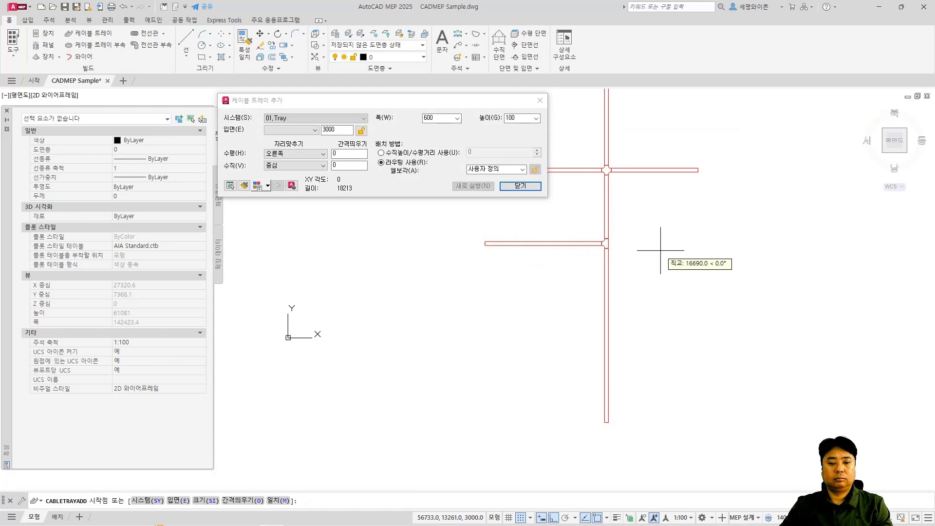
{"action": "key", "text": "Escape"}
Stretch both free ends of the vertical cable tray inward, shortening it above the cross and below the tee.
{"action": "type", "text": "s"}
{"action": "key", "text": "space"}
{"action": "left_click", "coordinate": [624, 438]}
{"action": "left_click", "coordinate": [564, 390]}
{"action": "middle_click_drag", "start_coordinate": [669, 220], "coordinate": [658, 366]}
{"action": "left_click", "coordinate": [618, 257]}
{"action": "left_click", "coordinate": [511, 176]}
{"action": "key", "text": "space"}
{"action": "left_click", "coordinate": [701, 184]}
{"action": "left_click", "coordinate": [701, 261]}
{"action": "middle_click_drag", "start_coordinate": [625, 413], "coordinate": [614, 336]}
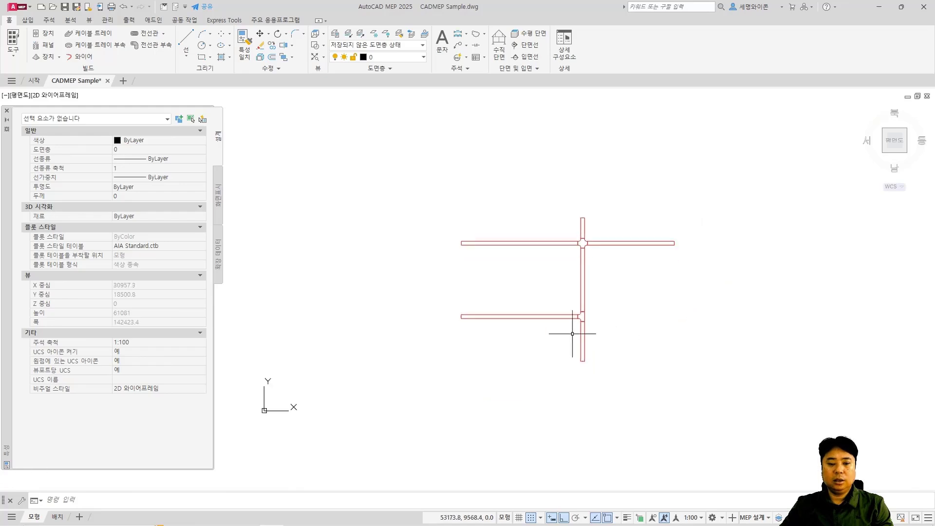
{"action": "scroll", "coordinate": [459, 313], "scroll_direction": "up", "scroll_amount": 4}
{"action": "scroll", "coordinate": [461, 317], "scroll_direction": "down", "scroll_amount": 2}
{"action": "scroll", "coordinate": [522, 347], "scroll_direction": "up", "scroll_amount": 2}
{"action": "middle_click_drag", "start_coordinate": [602, 370], "coordinate": [601, 380]}
{"action": "scroll", "coordinate": [611, 404], "scroll_direction": "down", "scroll_amount": 2}
{"action": "mouse_move", "coordinate": [618, 417]}
{"action": "middle_mouse_down"}
{"action": "mouse_move", "coordinate": [616, 392]}
{"action": "mouse_move", "coordinate": [599, 378]}
{"action": "middle_mouse_up"}
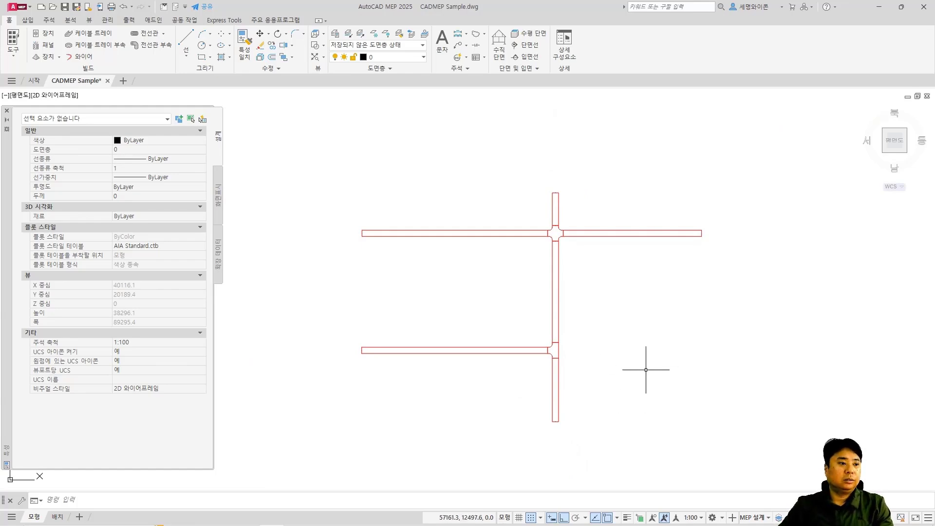
Show the tool palettes, switch to the electrical (전기) palette set and bring up its hanger and support tools.
{"action": "left_click", "coordinate": [17, 60]}
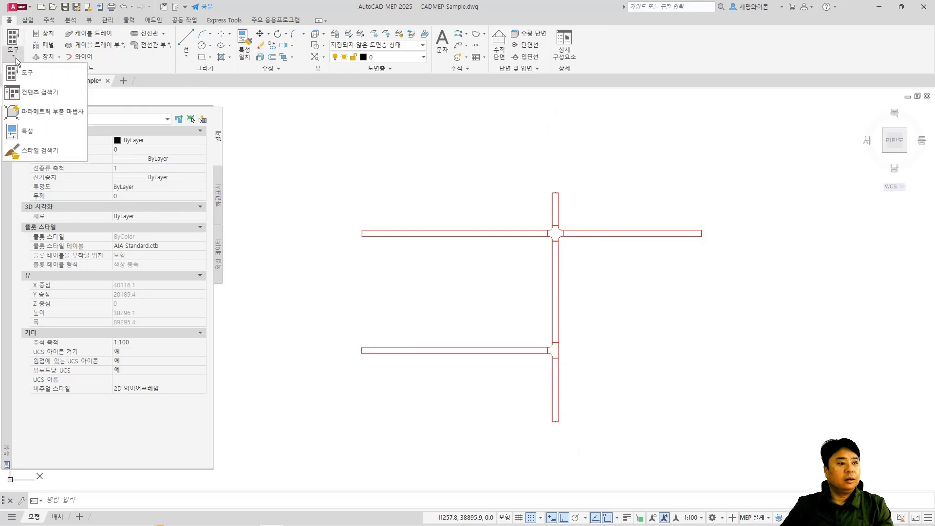
{"action": "left_click", "coordinate": [27, 72]}
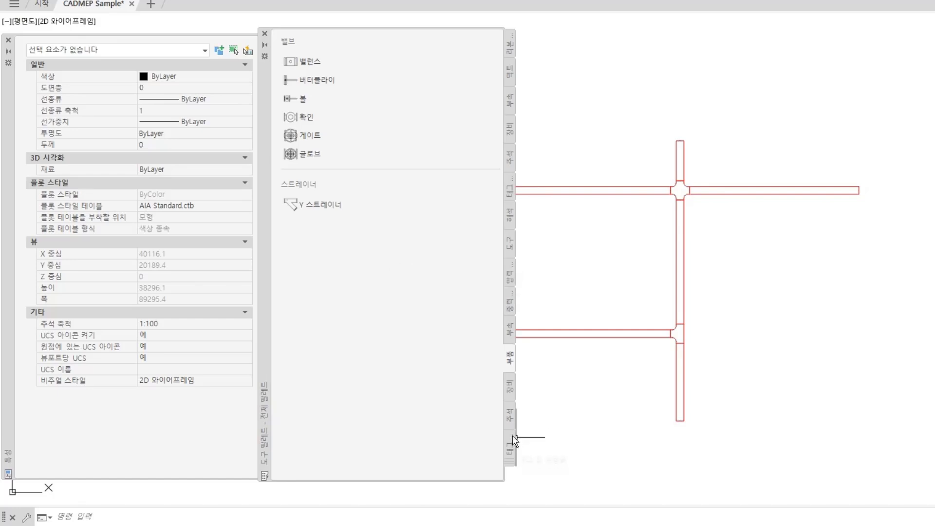
{"action": "left_click", "coordinate": [265, 57]}
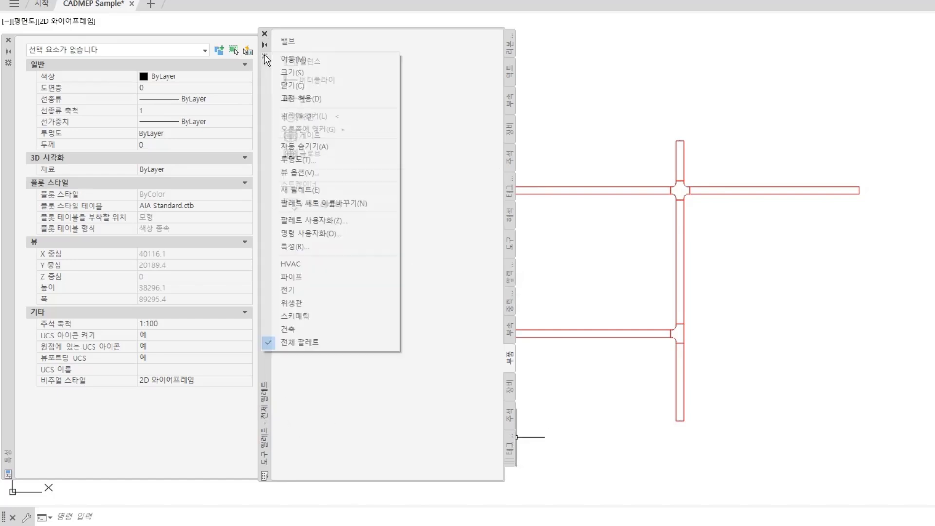
{"action": "left_click", "coordinate": [314, 290]}
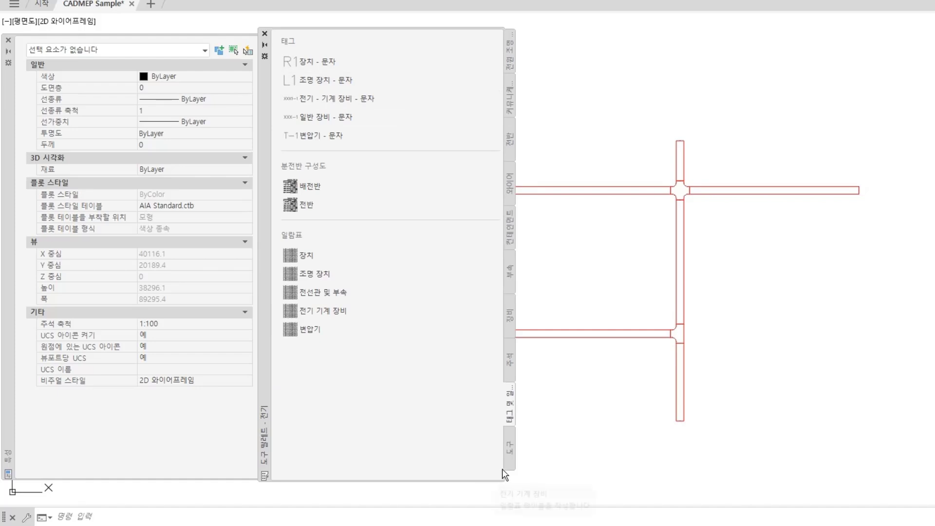
{"action": "left_click", "coordinate": [511, 446]}
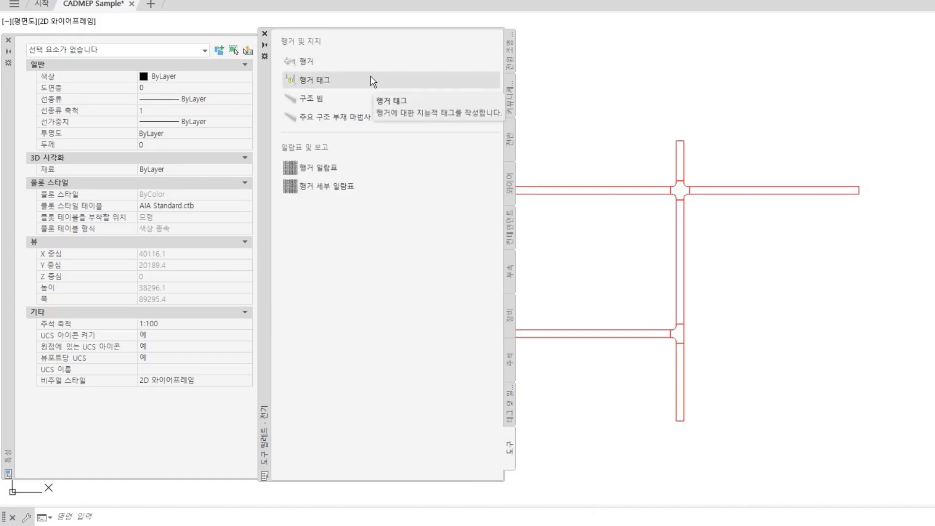
Start adding a hanger, check which hanger styles are available and cancel without placing one.
{"action": "left_click", "coordinate": [313, 61]}
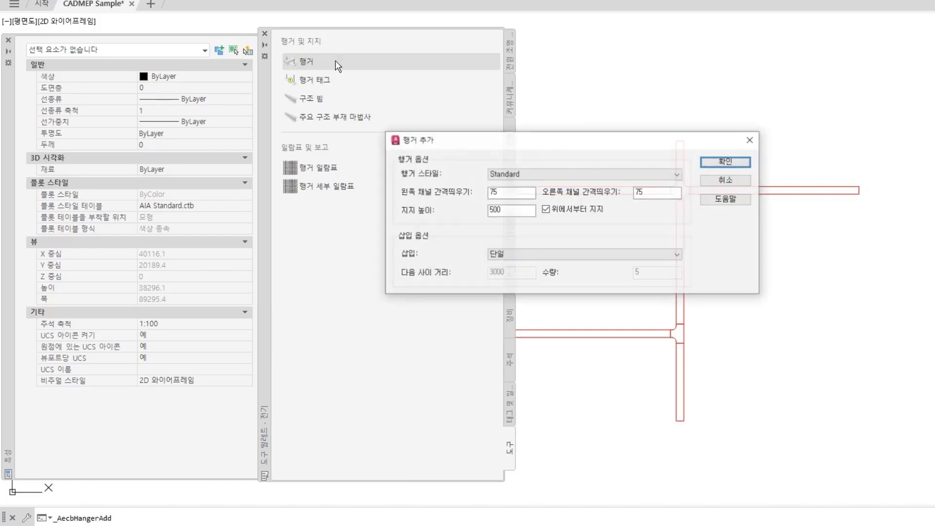
{"action": "left_click", "coordinate": [679, 174]}
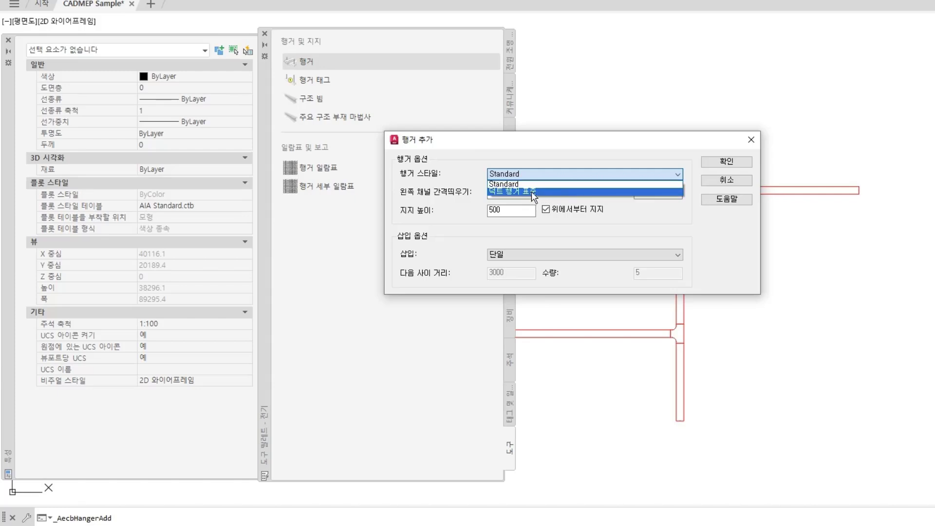
{"action": "left_click", "coordinate": [642, 177]}
{"action": "key", "text": "Escape"}
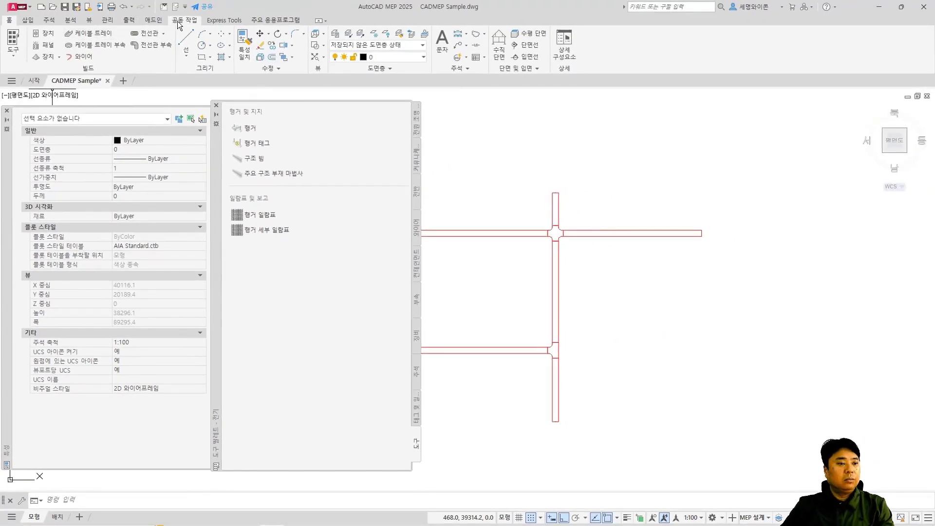
Open the Style Manager, expand the hanger styles (행거 스타일) under the multipurpose objects and show the 덕트 행거 표준 style.
{"action": "left_click", "coordinate": [107, 21]}
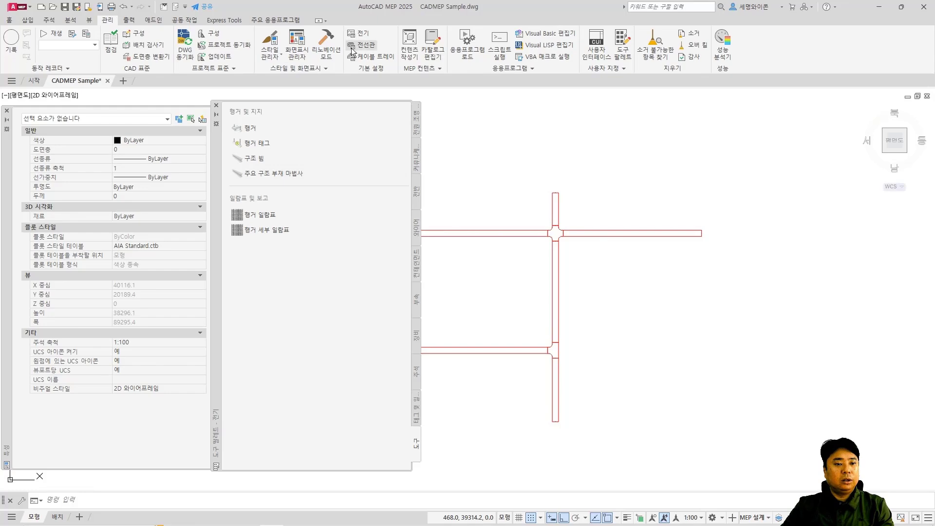
{"action": "left_click", "coordinate": [280, 46]}
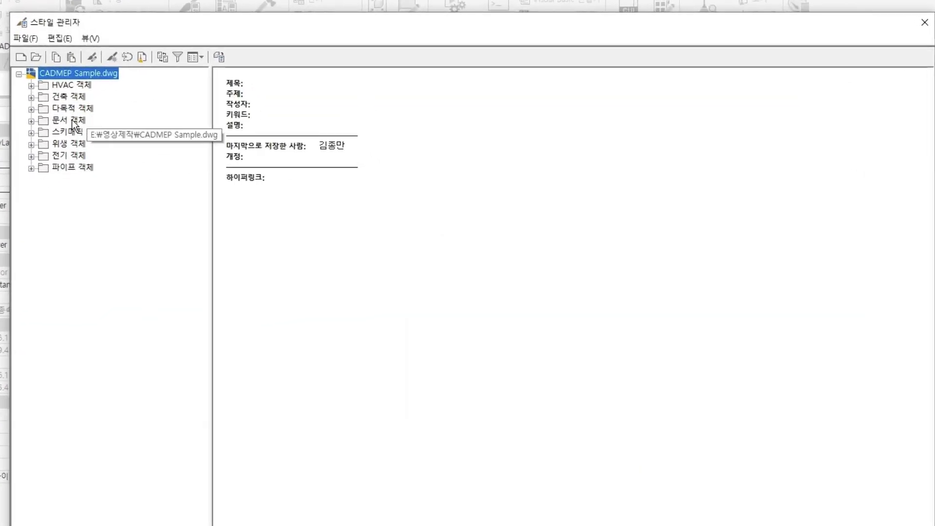
{"action": "left_click", "coordinate": [32, 109]}
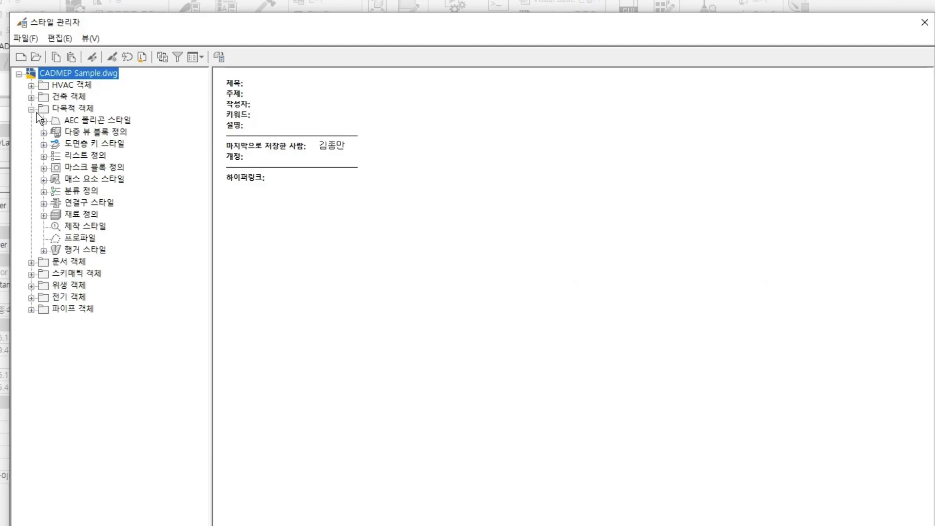
{"action": "left_click", "coordinate": [73, 250]}
{"action": "left_click", "coordinate": [43, 251]}
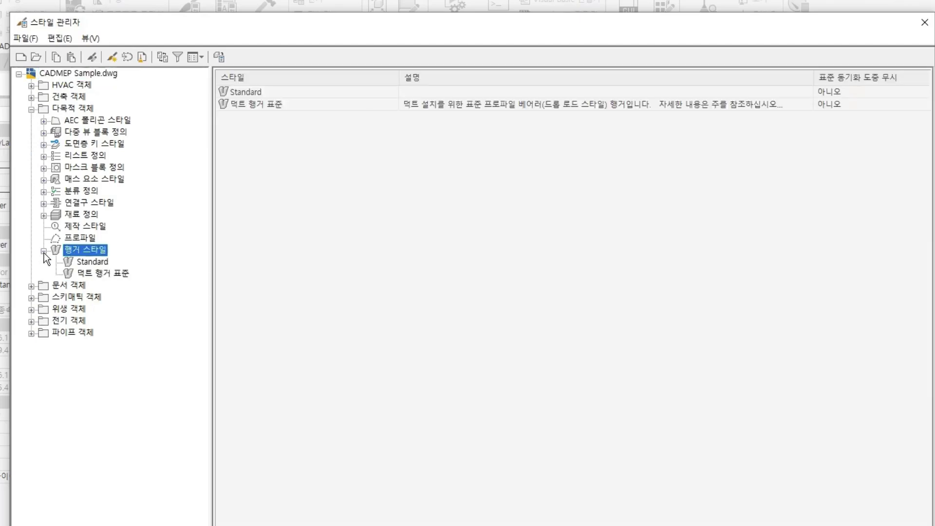
{"action": "left_click", "coordinate": [109, 275]}
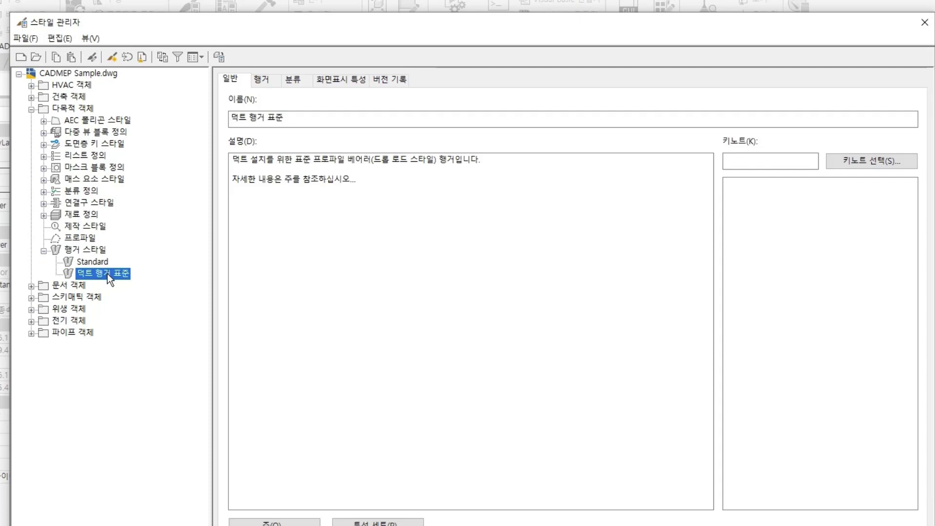
Create a new hanger style named 케이블트레이 행거.
{"action": "left_click", "coordinate": [113, 57]}
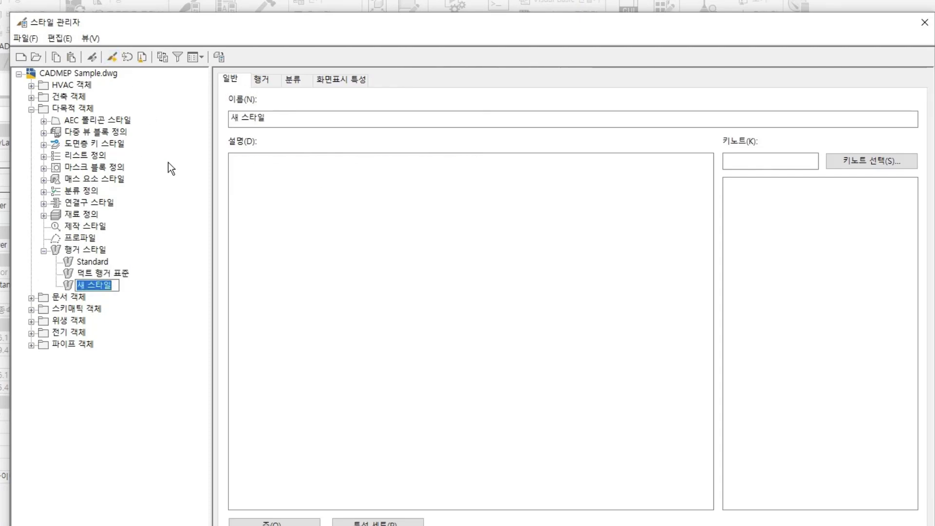
{"action": "type", "text": "vk"}
{"action": "key", "text": "BackSpace"}
{"action": "key", "text": "BackSpace"}
{"action": "type", "text": "케이블트레이 행거"}
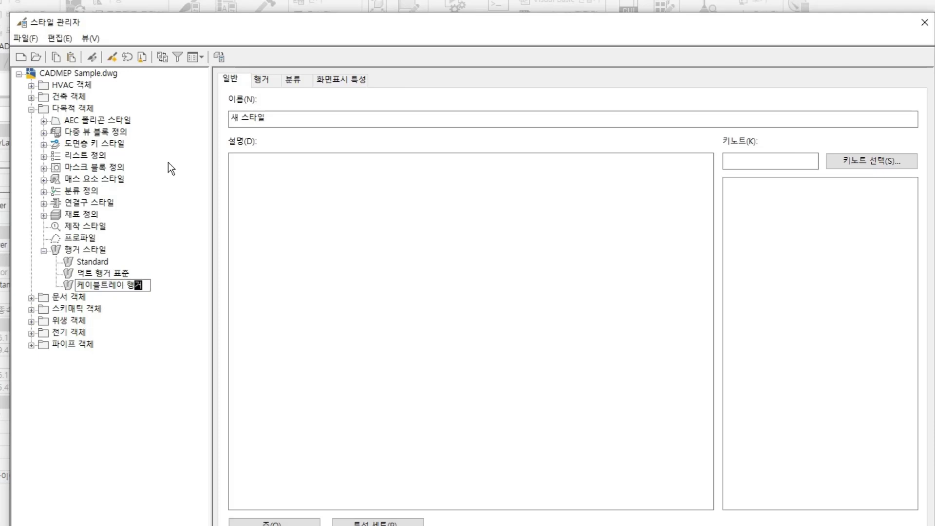
{"action": "key", "text": "Return"}
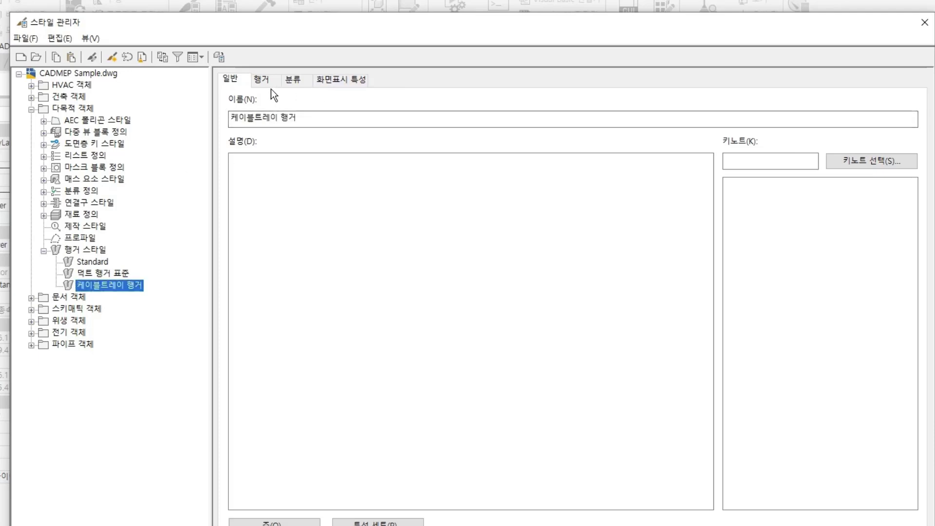
Set the new hanger style's channel style to CH421(40x20x1.5mm) 압연 성형 채널 and its rod style to 8mm 드롭 로드 지지.
{"action": "left_click", "coordinate": [261, 79]}
{"action": "left_click", "coordinate": [352, 106]}
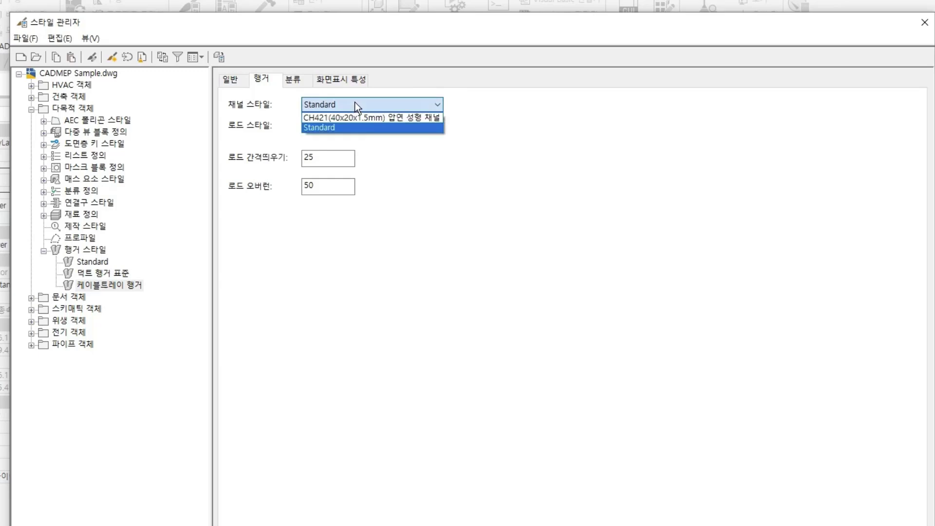
{"action": "left_click", "coordinate": [358, 116]}
{"action": "left_click", "coordinate": [371, 125]}
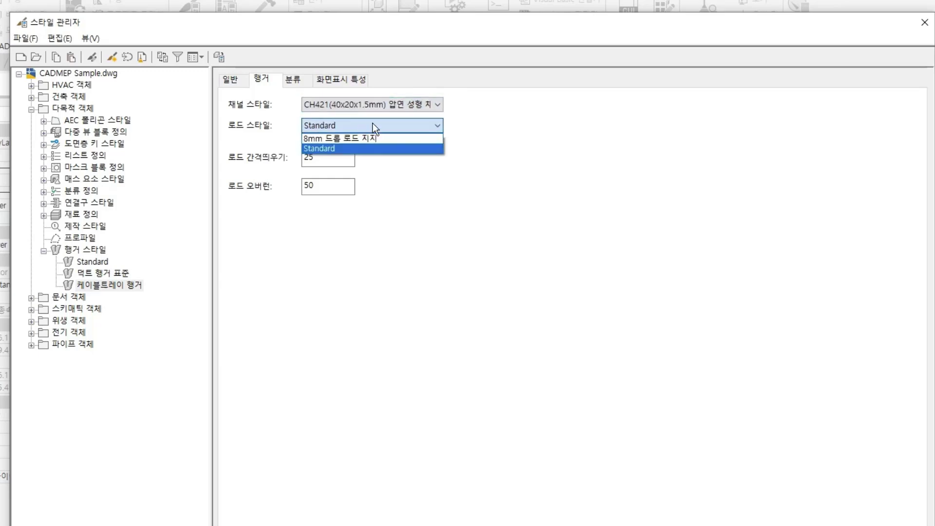
{"action": "left_click", "coordinate": [361, 138]}
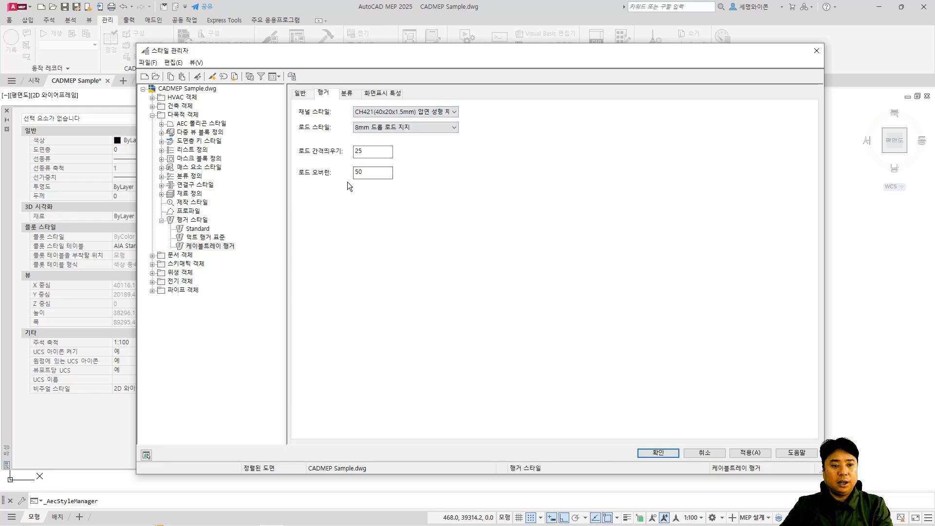
{"action": "left_click", "coordinate": [347, 94]}
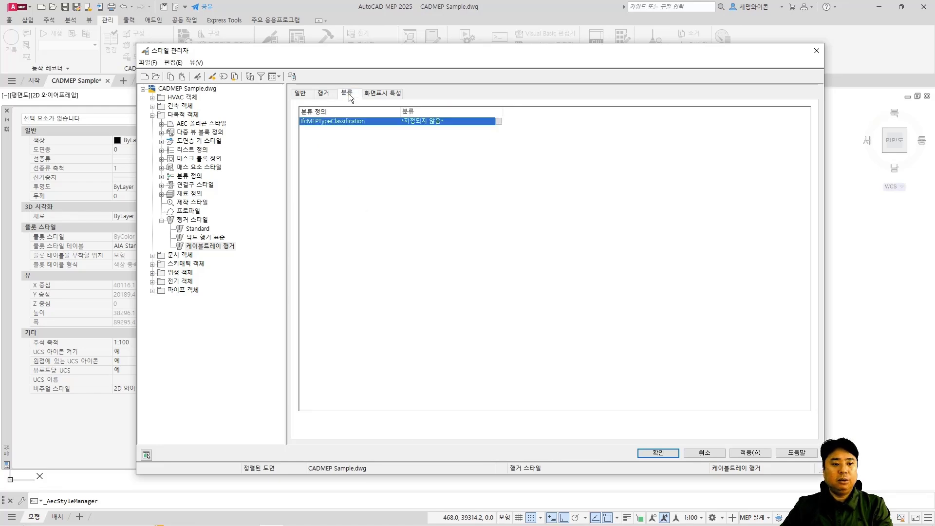
Review the display properties (화면표시 특성) of the 케이블트레이 행거 style, apply the style changes and close the Style Manager.
{"action": "left_click", "coordinate": [382, 93]}
{"action": "left_click", "coordinate": [752, 452]}
{"action": "left_click", "coordinate": [657, 452]}
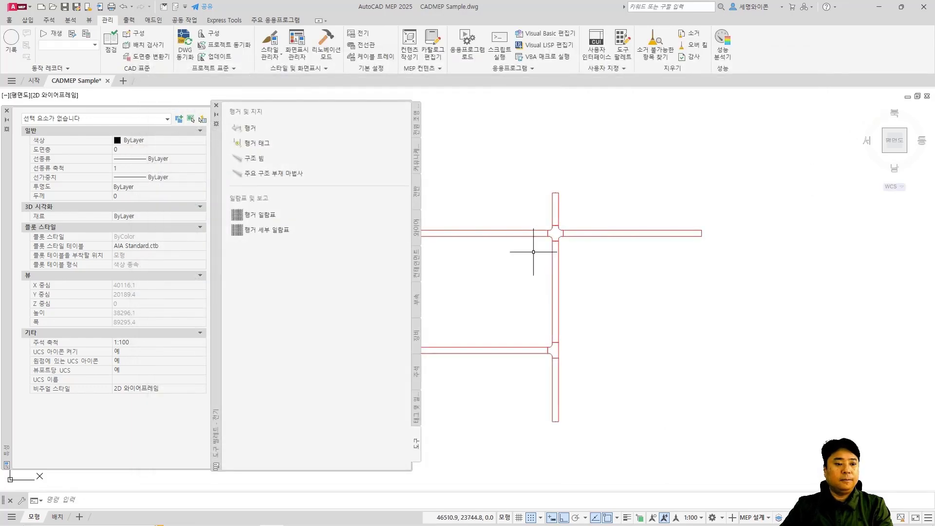
Start adding a hanger with the 케이블트레이 행거 style and set both the left and right channel offsets to 50.
{"action": "left_click", "coordinate": [251, 128]}
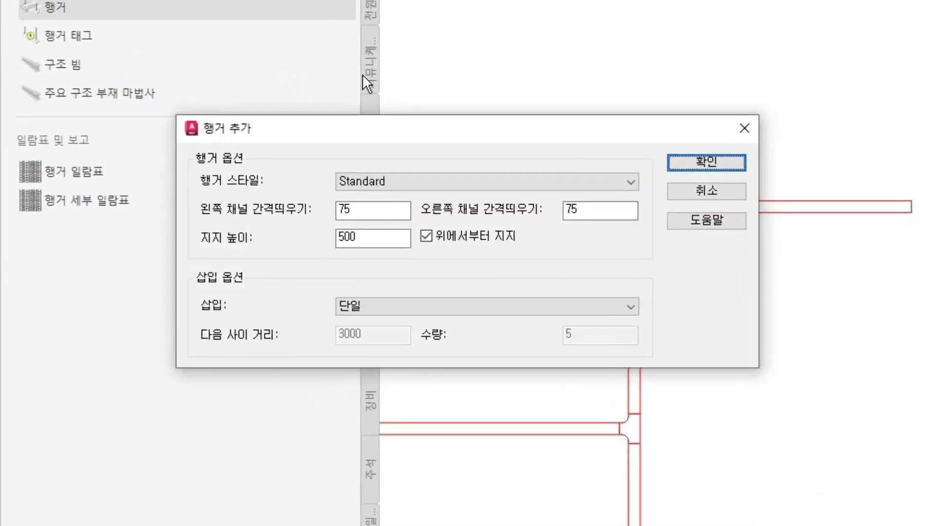
{"action": "left_click", "coordinate": [444, 187]}
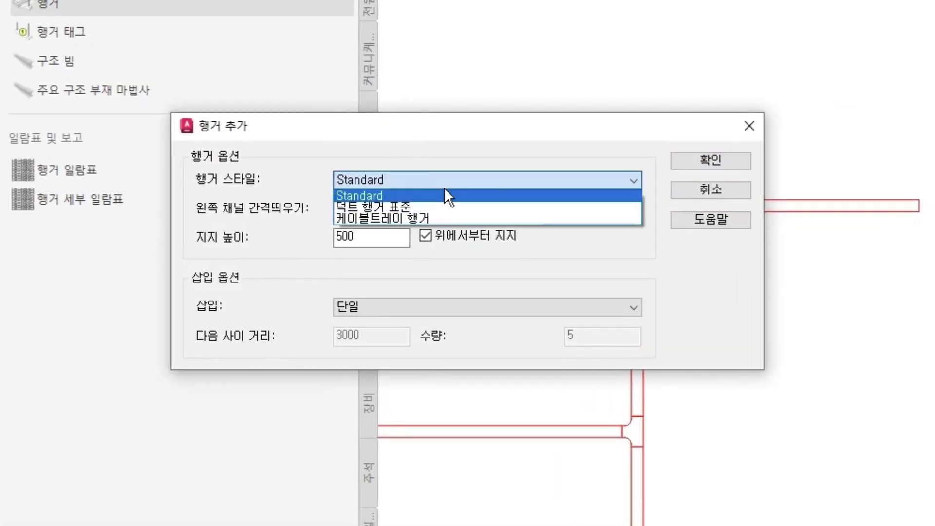
{"action": "left_click", "coordinate": [420, 215]}
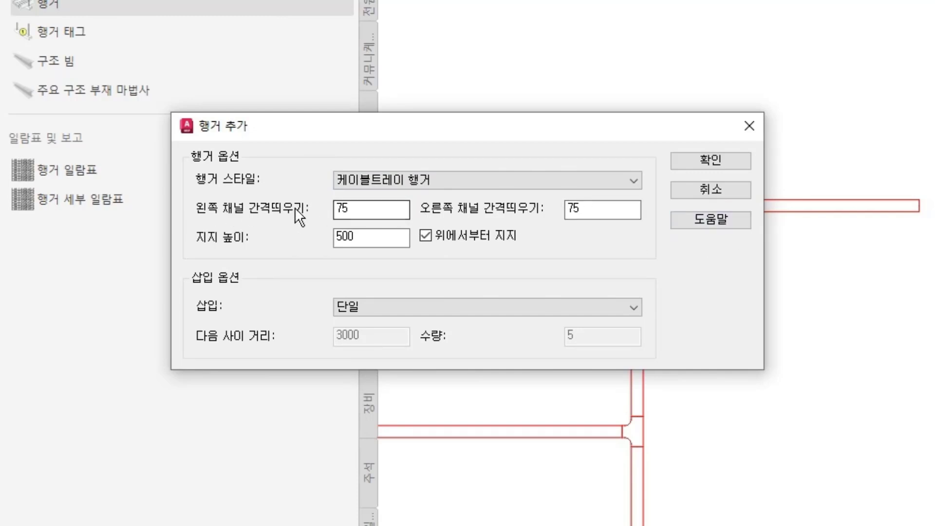
{"action": "left_click_drag", "start_coordinate": [359, 209], "coordinate": [312, 207]}
{"action": "type", "text": "50"}
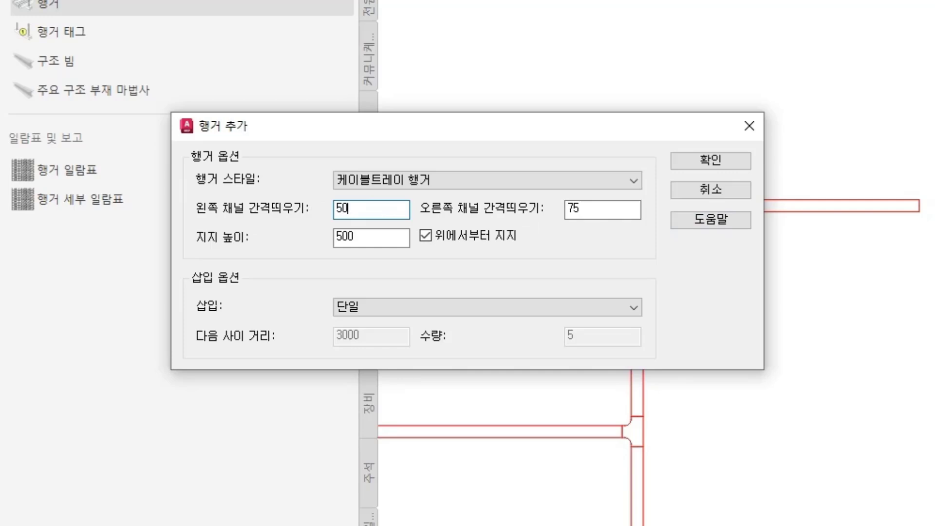
{"action": "left_click", "coordinate": [613, 213]}
{"action": "left_click_drag", "start_coordinate": [613, 214], "coordinate": [558, 215]}
{"action": "type", "text": "50"}
Set the hanger's support height to 1000, keep the insertion option at 단일 and accept the hanger settings.
{"action": "left_click", "coordinate": [385, 237]}
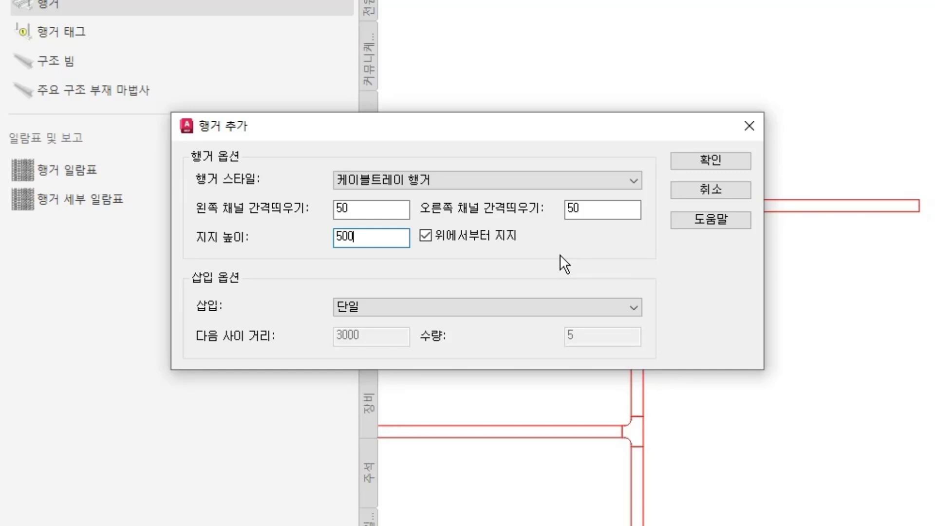
{"action": "left_click_drag", "start_coordinate": [373, 237], "coordinate": [336, 238]}
{"action": "type", "text": "1000"}
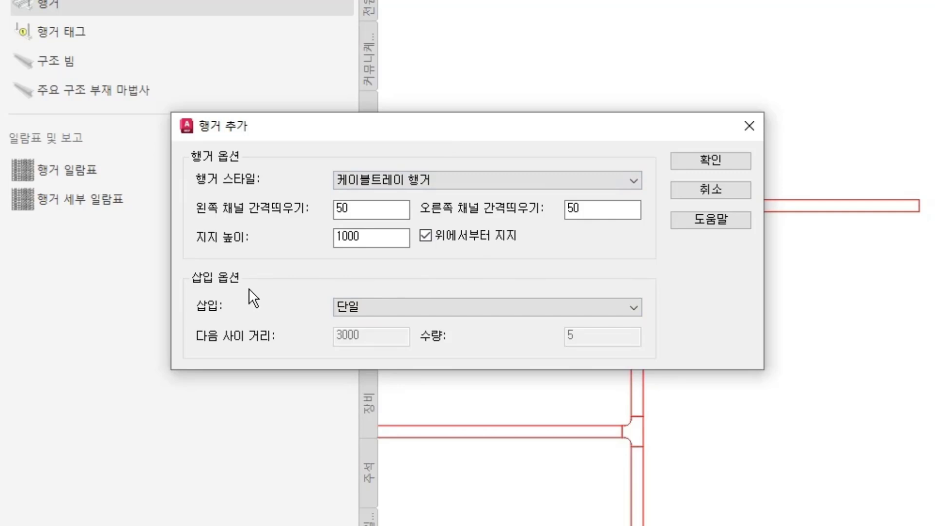
{"action": "left_click", "coordinate": [397, 308]}
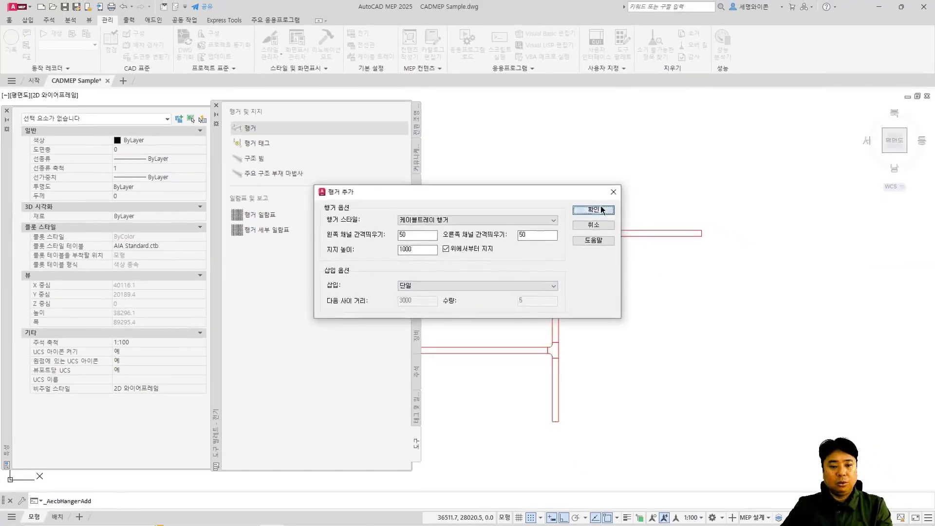
{"action": "left_click", "coordinate": [711, 160]}
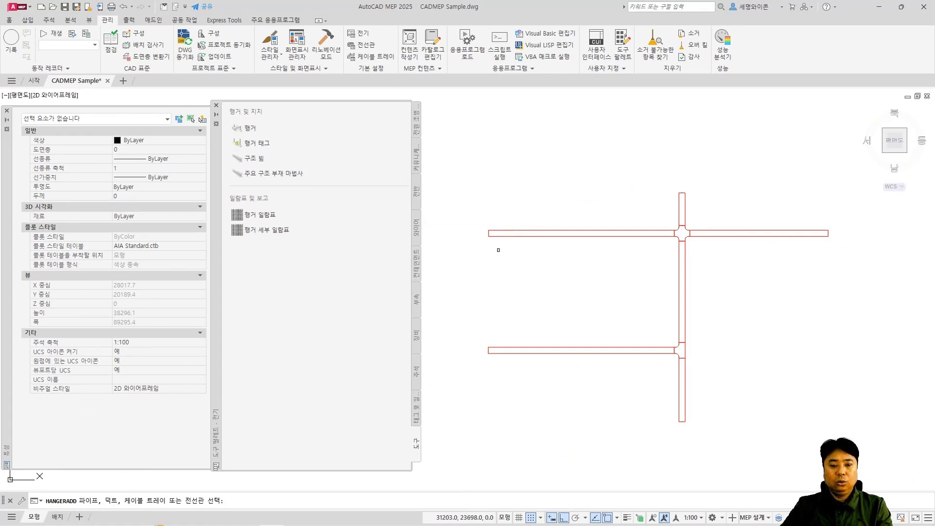
Place a single hanger across the vertical cable tray near its upper end, above the cross fitting.
{"action": "scroll", "coordinate": [512, 232], "scroll_direction": "up", "scroll_amount": 2}
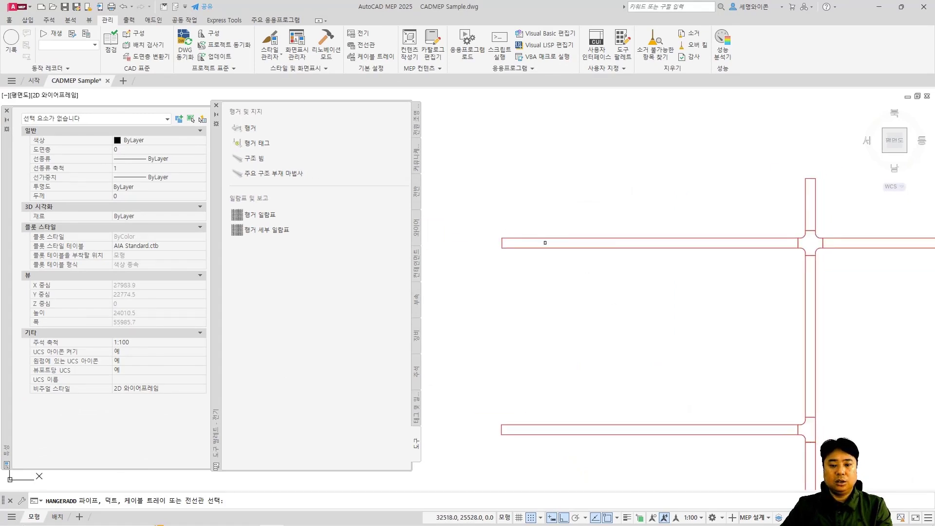
{"action": "left_click", "coordinate": [725, 202]}
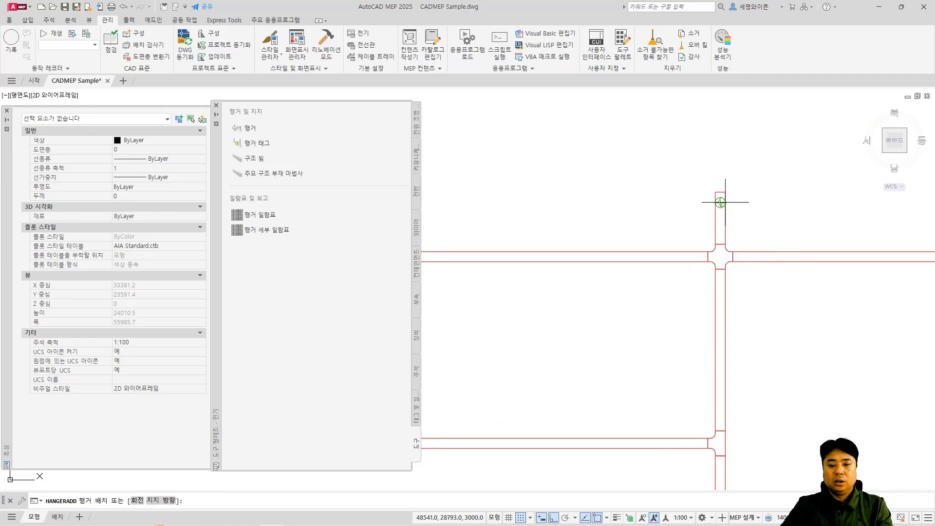
{"action": "scroll", "coordinate": [734, 202], "scroll_direction": "up", "scroll_amount": 3}
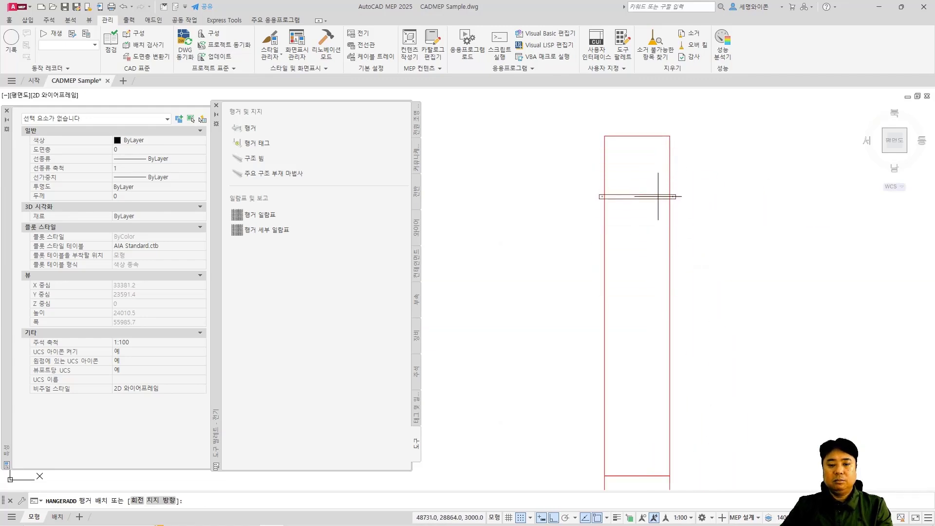
{"action": "left_click", "coordinate": [725, 187]}
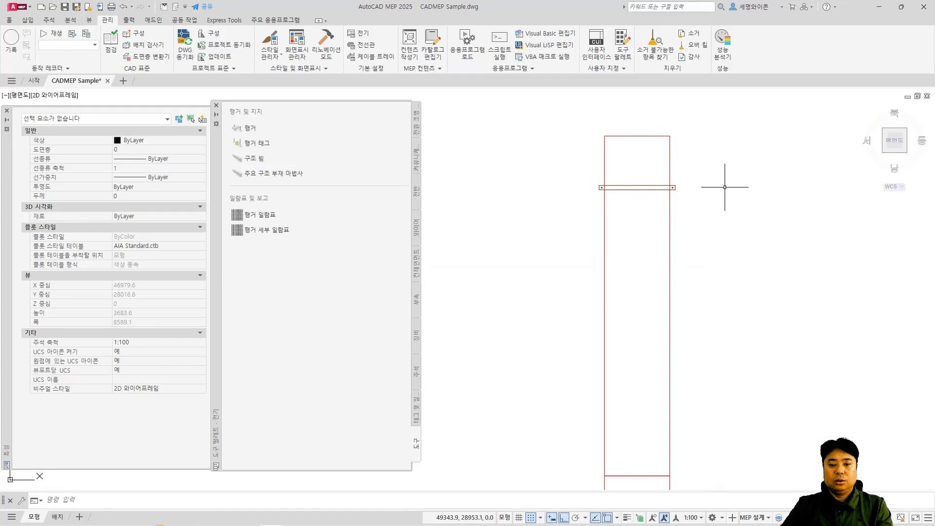
Show the trays and the hanger in the southwest isometric view with the 개념 visual style.
{"action": "scroll", "coordinate": [691, 232], "scroll_direction": "down", "scroll_amount": 4}
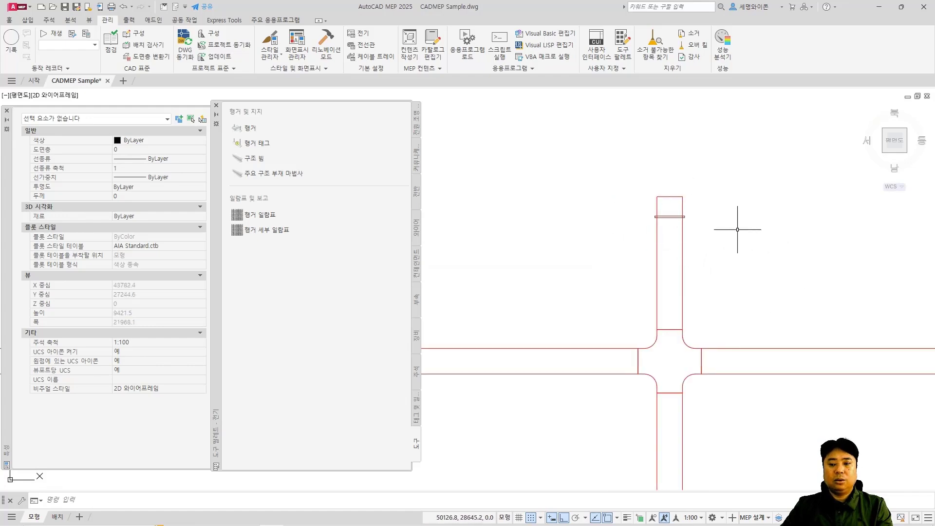
{"action": "left_click", "coordinate": [885, 154]}
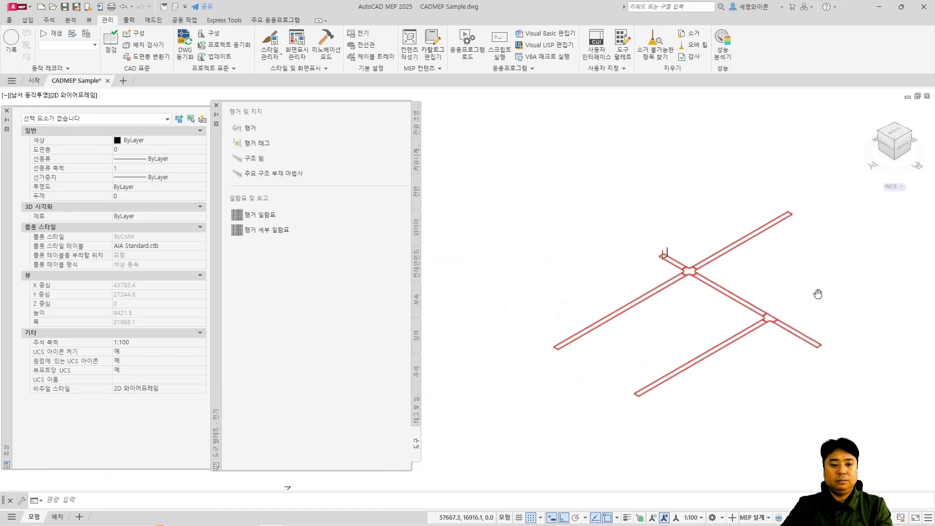
{"action": "scroll", "coordinate": [668, 269], "scroll_direction": "up", "scroll_amount": 4}
{"action": "middle_click_drag", "start_coordinate": [668, 268], "coordinate": [839, 390]}
{"action": "scroll", "coordinate": [808, 376], "scroll_direction": "down", "scroll_amount": 2}
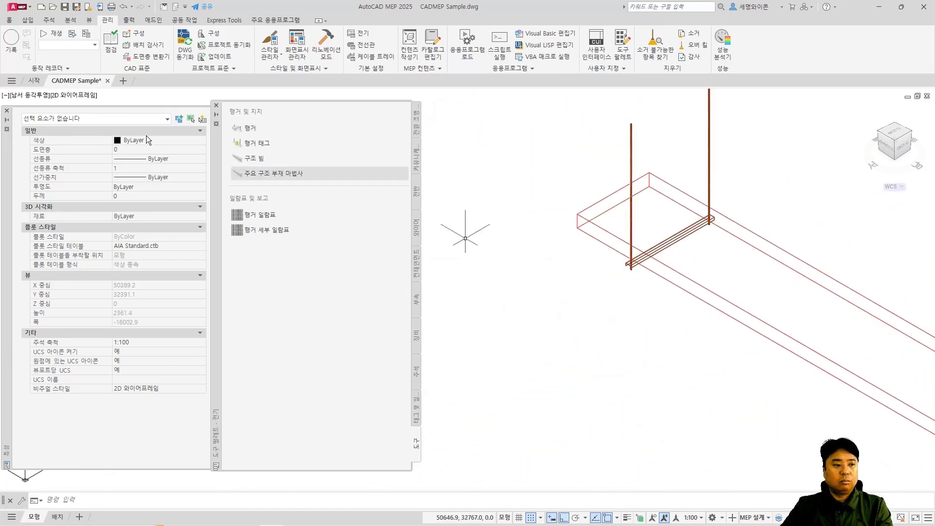
{"action": "left_click", "coordinate": [78, 96]}
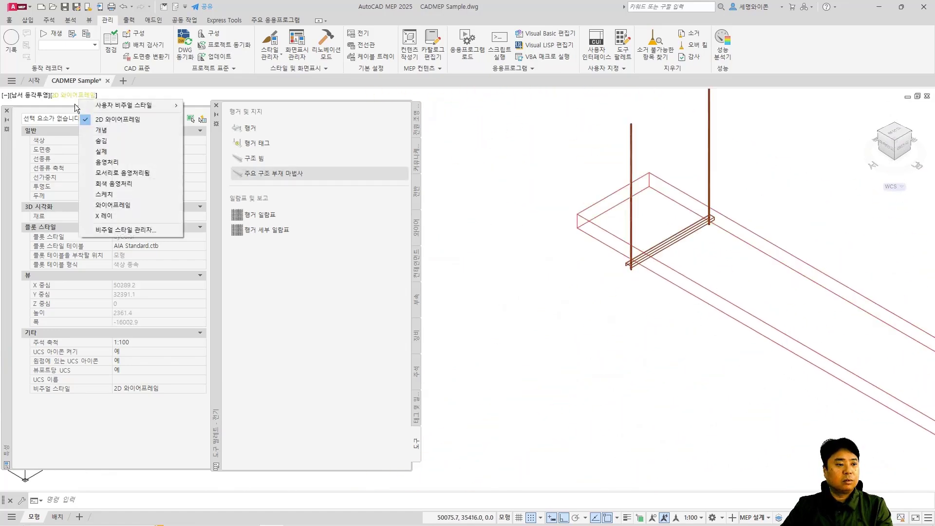
{"action": "left_click", "coordinate": [101, 131]}
Examine the placed hanger's channel and rods against the tray in 3D, and return to the plan view.
{"action": "scroll", "coordinate": [584, 248], "scroll_direction": "down", "scroll_amount": 4}
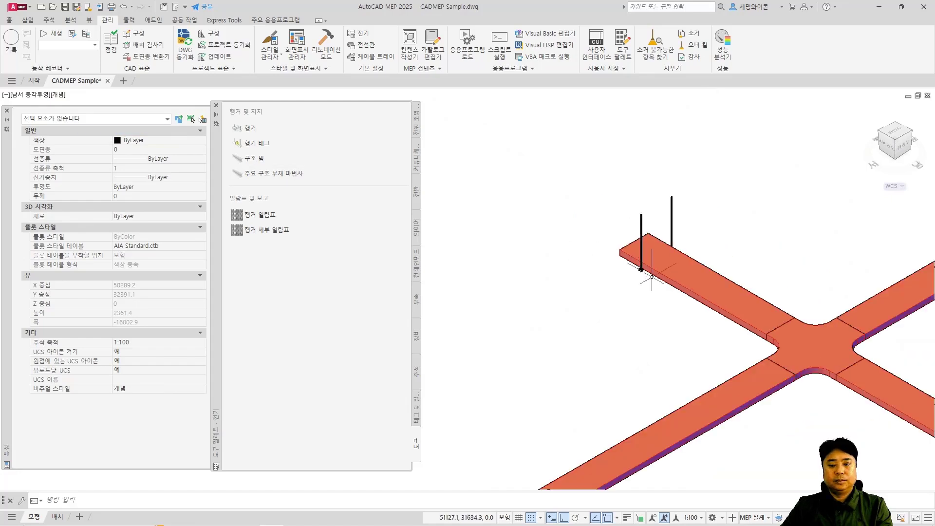
{"action": "scroll", "coordinate": [581, 252], "scroll_direction": "up", "scroll_amount": 7}
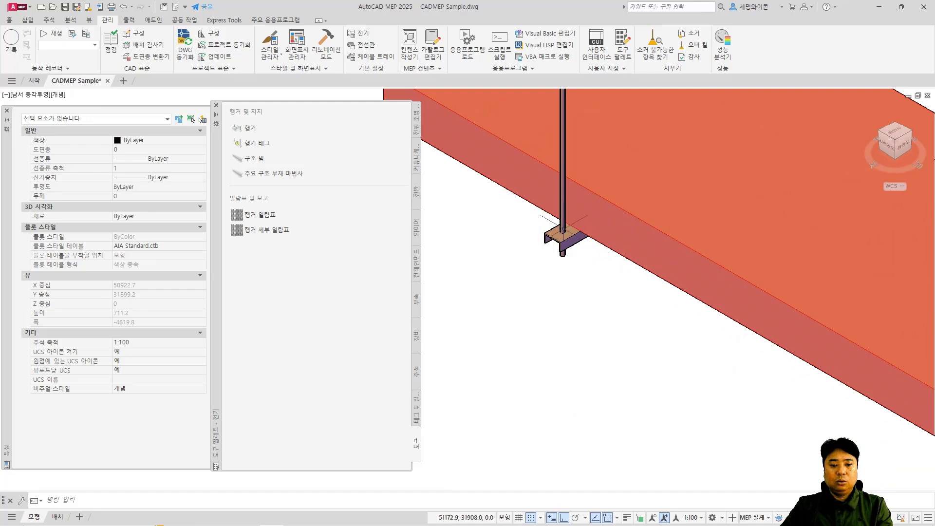
{"action": "scroll", "coordinate": [571, 222], "scroll_direction": "down", "scroll_amount": 4}
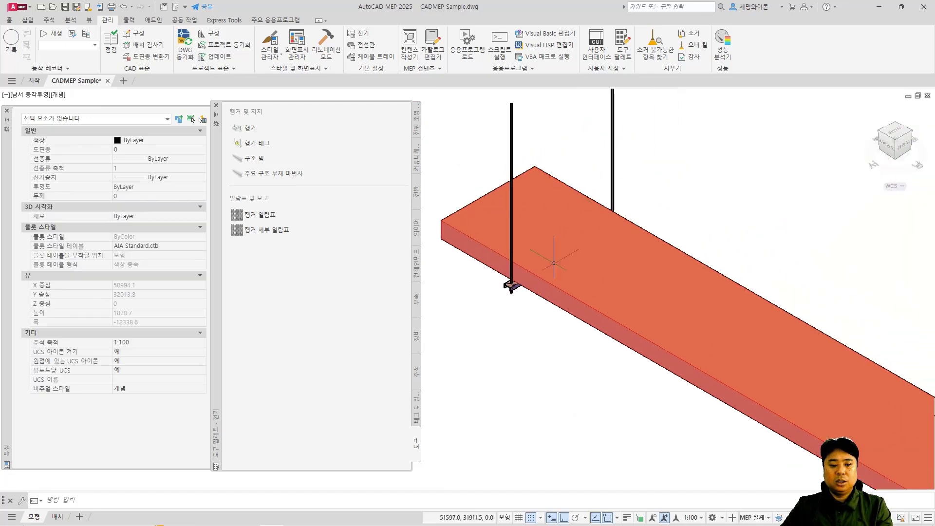
{"action": "scroll", "coordinate": [506, 290], "scroll_direction": "up", "scroll_amount": 6}
{"action": "scroll", "coordinate": [505, 311], "scroll_direction": "down", "scroll_amount": 5}
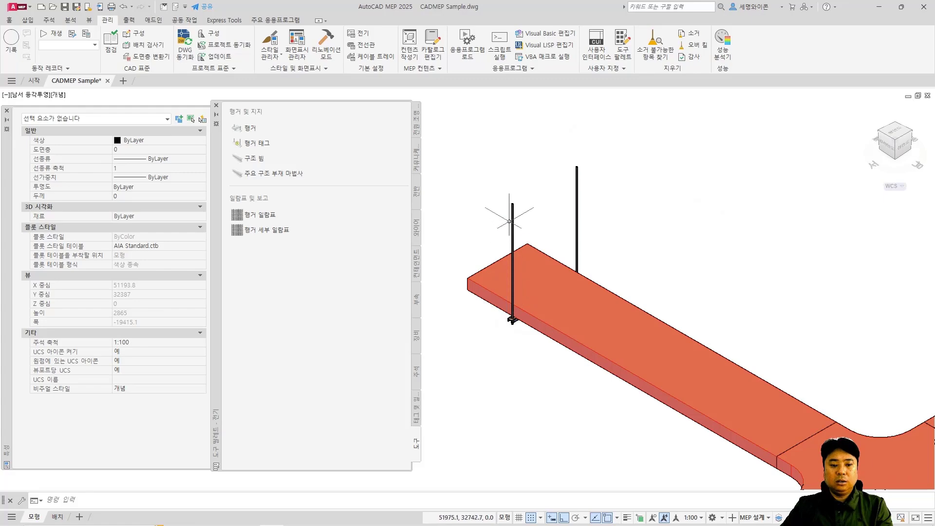
{"action": "scroll", "coordinate": [550, 195], "scroll_direction": "down", "scroll_amount": 6}
{"action": "middle_click_drag", "start_coordinate": [582, 215], "coordinate": [603, 189]}
{"action": "scroll", "coordinate": [594, 191], "scroll_direction": "up", "scroll_amount": 2}
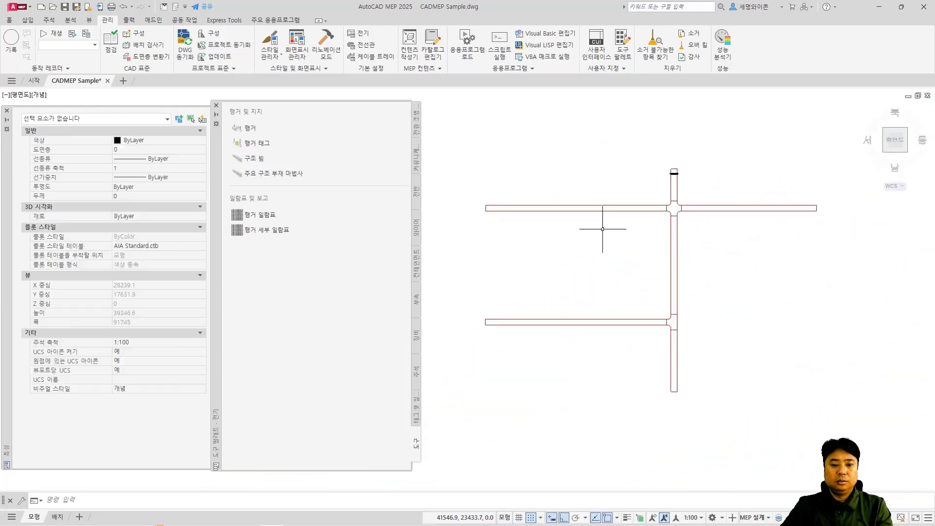
{"action": "middle_click_drag", "start_coordinate": [602, 229], "coordinate": [624, 231]}
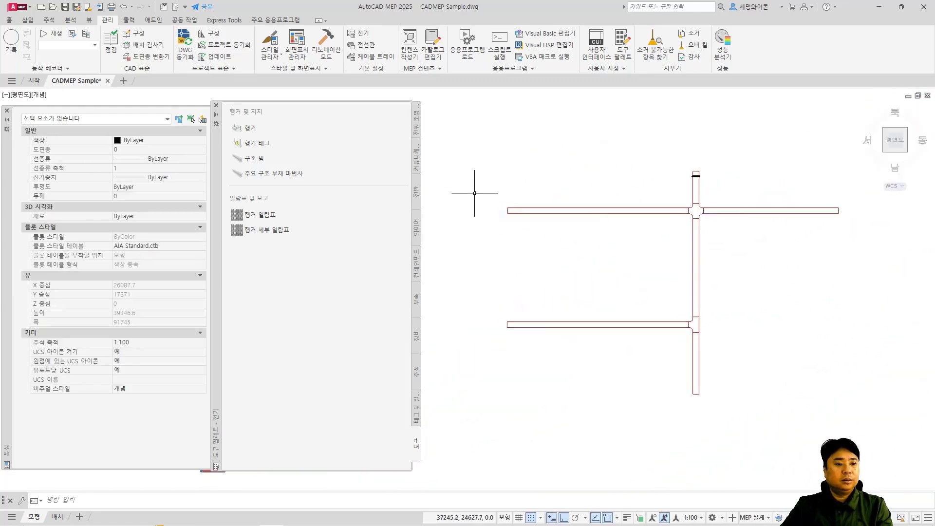
Start adding hangers with the insertion option 런을 따라 and a spacing of 1500.
{"action": "left_click", "coordinate": [248, 135]}
{"action": "left_click", "coordinate": [444, 287]}
{"action": "left_click", "coordinate": [441, 302]}
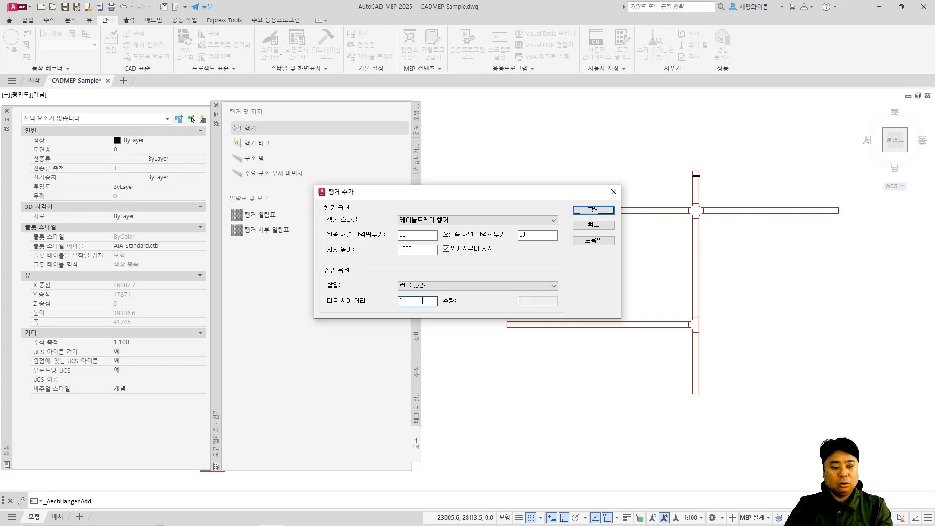
{"action": "left_click", "coordinate": [592, 211]}
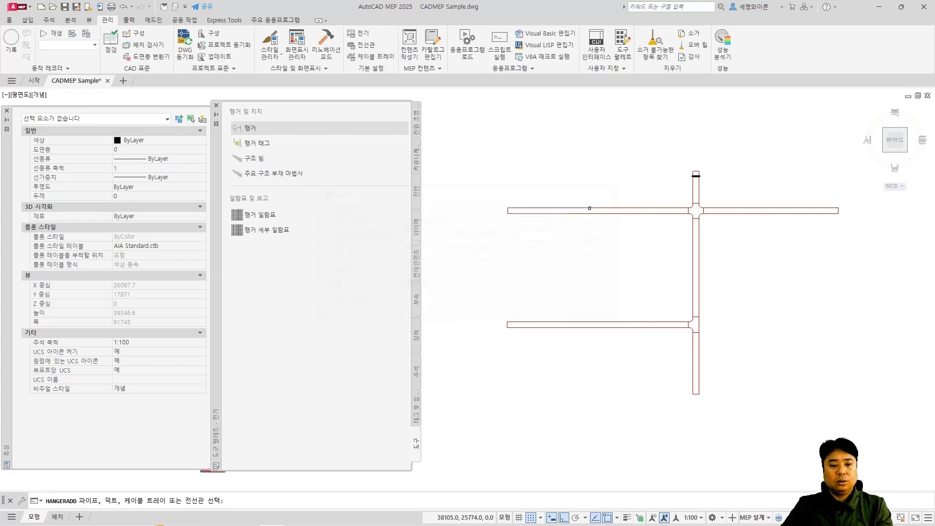
Place hangers along the upper horizontal tray's run, starting near its west end and heading toward the cross fitting.
{"action": "scroll", "coordinate": [549, 217], "scroll_direction": "up", "scroll_amount": 2}
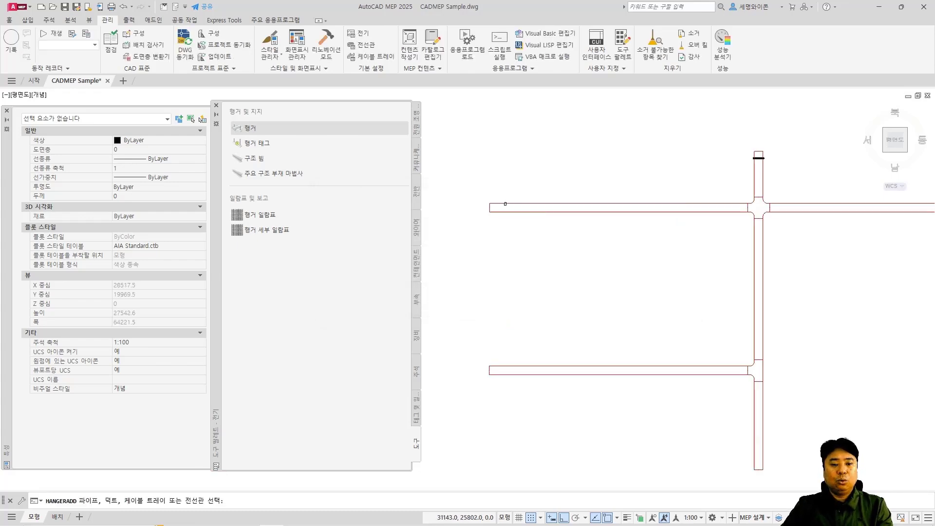
{"action": "left_click", "coordinate": [505, 204]}
{"action": "scroll", "coordinate": [496, 208], "scroll_direction": "up", "scroll_amount": 5}
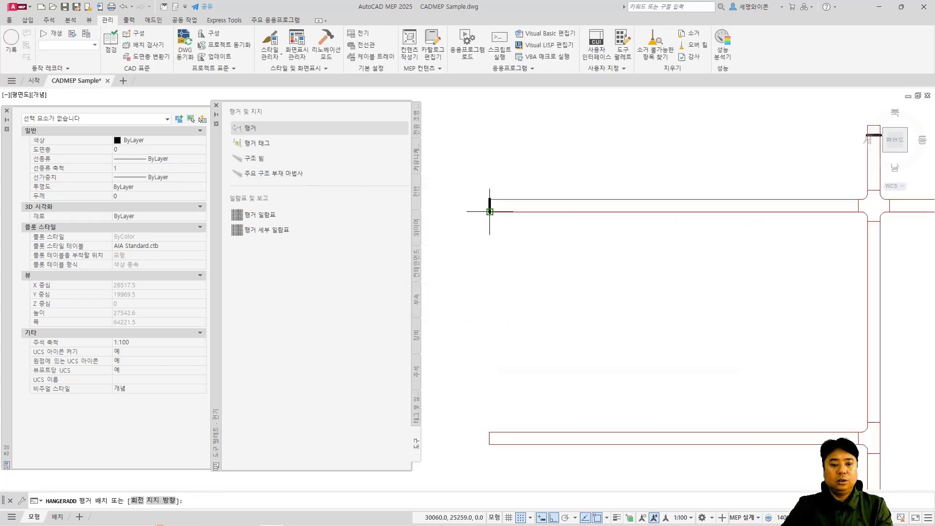
{"action": "left_click", "coordinate": [516, 241]}
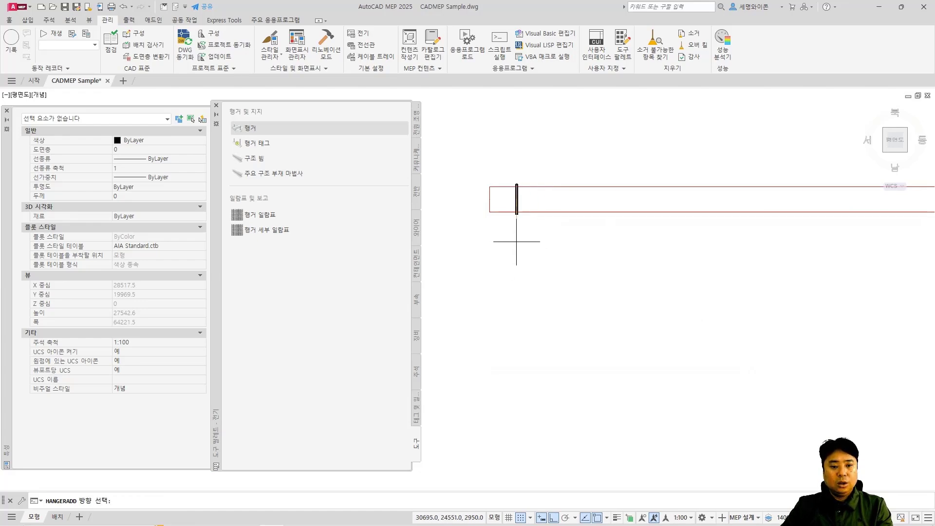
{"action": "scroll", "coordinate": [636, 234], "scroll_direction": "down", "scroll_amount": 2}
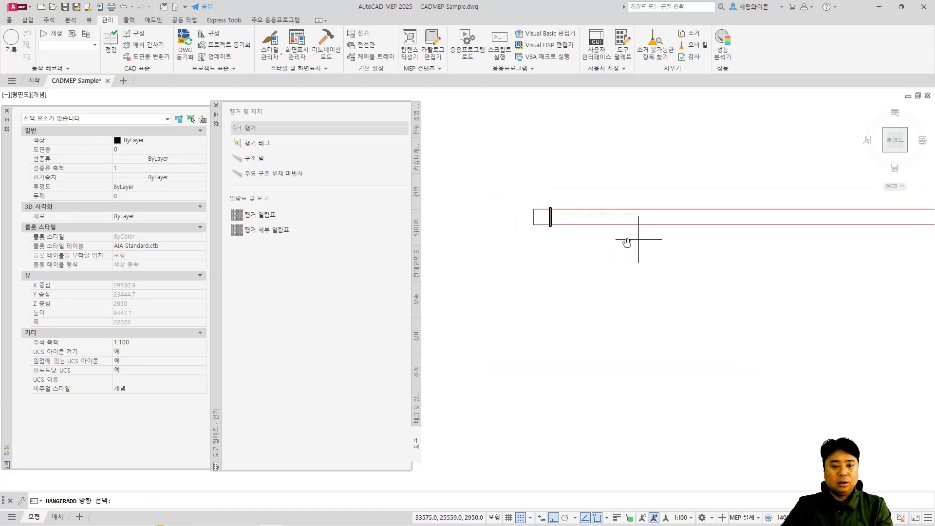
{"action": "left_click", "coordinate": [699, 248]}
{"action": "scroll", "coordinate": [581, 254], "scroll_direction": "down", "scroll_amount": 7}
{"action": "scroll", "coordinate": [735, 259], "scroll_direction": "up", "scroll_amount": 2}
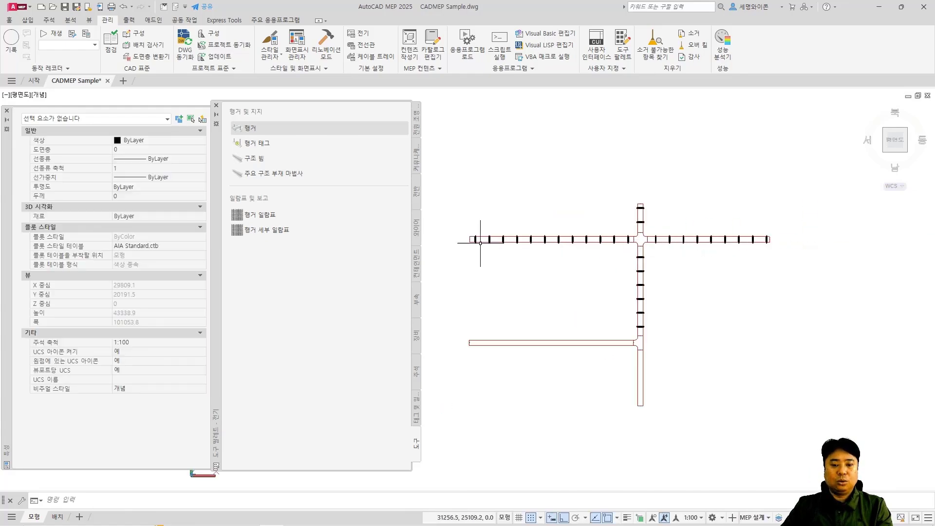
{"action": "middle_click_drag", "start_coordinate": [635, 243], "coordinate": [654, 195]}
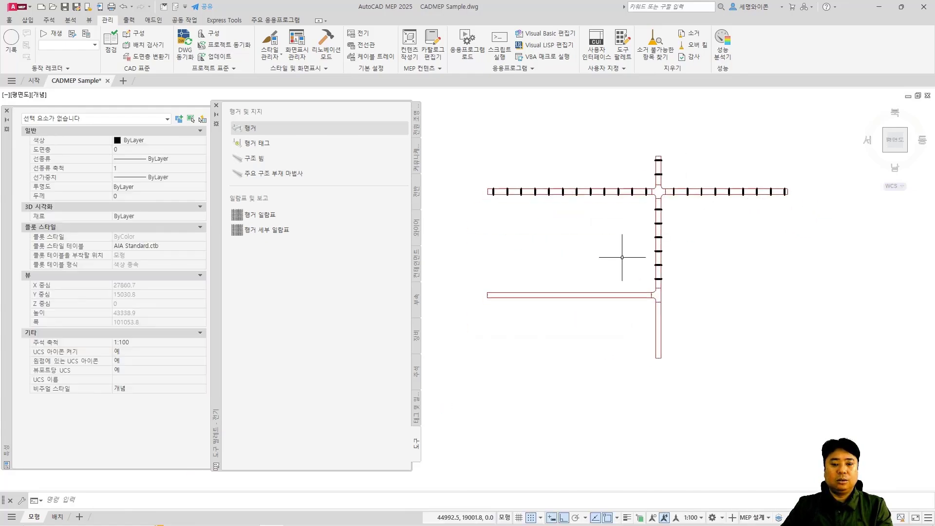
Add hangers along the lower horizontal tray's run with the same settings, starting near its west end and heading east.
{"action": "scroll", "coordinate": [475, 298], "scroll_direction": "up", "scroll_amount": 2}
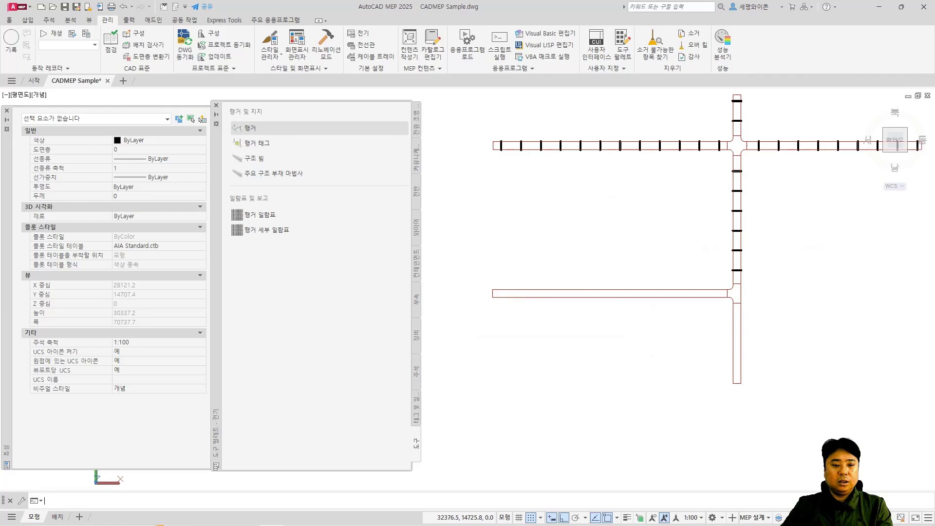
{"action": "left_click", "coordinate": [522, 288]}
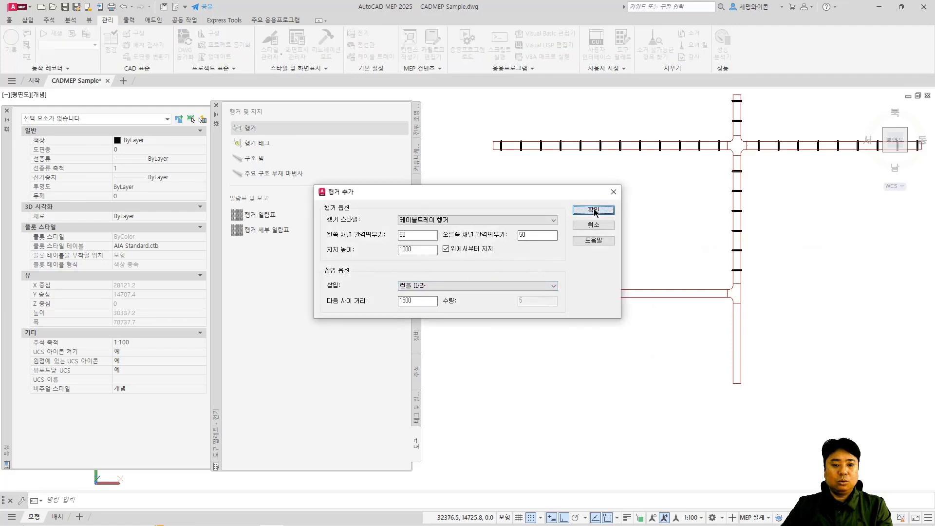
{"action": "left_click", "coordinate": [593, 210]}
{"action": "left_click", "coordinate": [502, 291]}
{"action": "left_click", "coordinate": [502, 315]}
{"action": "left_click", "coordinate": [743, 317]}
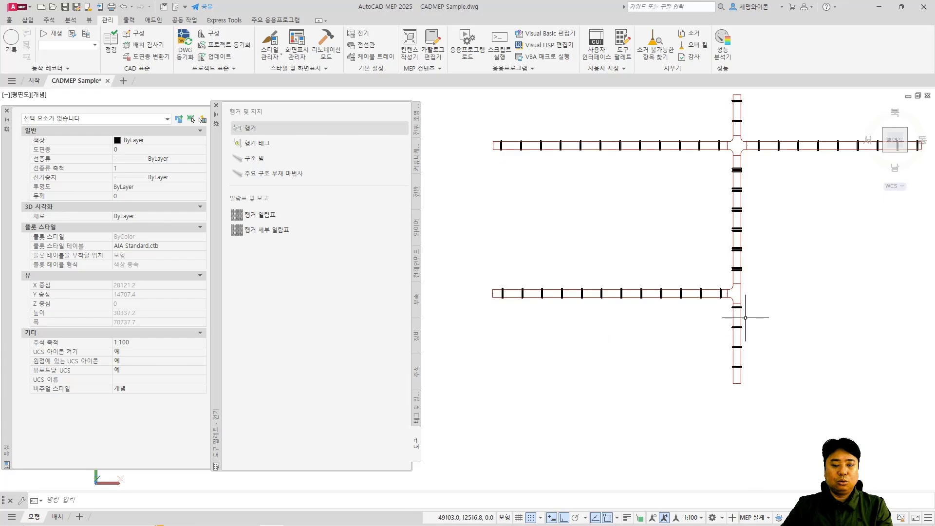
Erase the three duplicate hangers closest to the cross fitting on the vertical tray, leaving one hanger at each position.
{"action": "key", "text": "Return"}
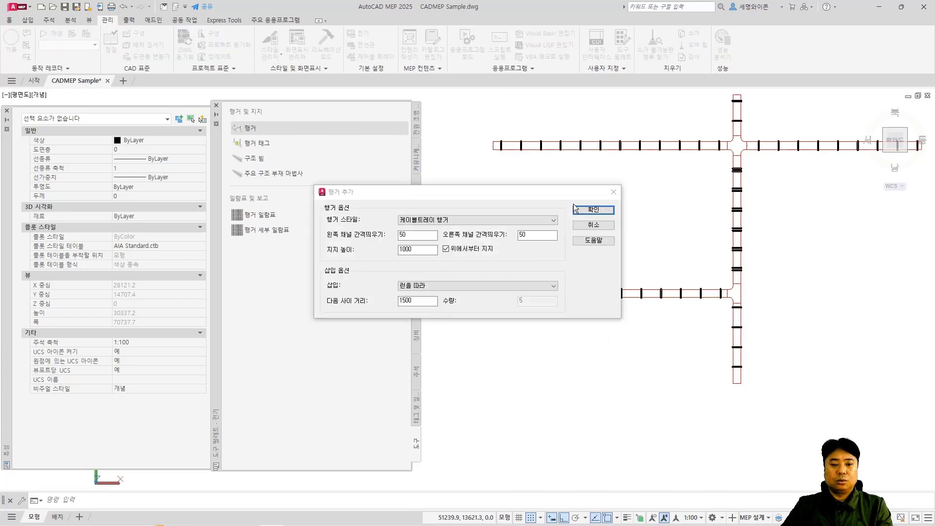
{"action": "left_click", "coordinate": [593, 226]}
{"action": "scroll", "coordinate": [684, 218], "scroll_direction": "up", "scroll_amount": 5}
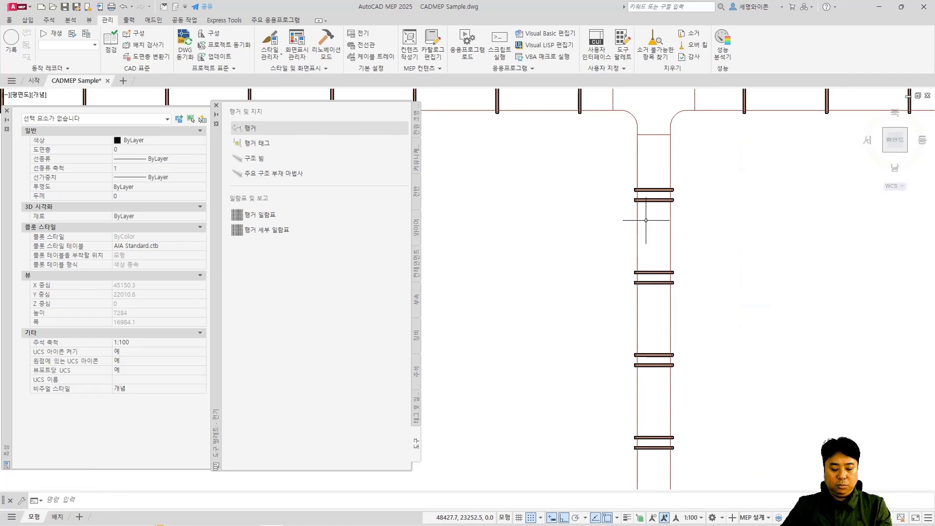
{"action": "type", "text": "e"}
{"action": "key", "text": "Return"}
{"action": "left_click", "coordinate": [612, 196]}
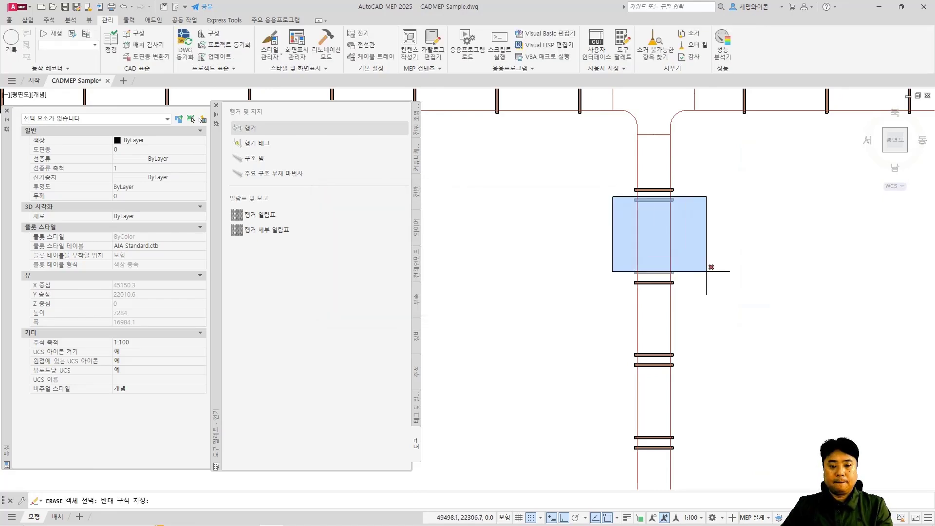
{"action": "left_click", "coordinate": [708, 267]}
{"action": "left_click", "coordinate": [596, 278]}
{"action": "left_click", "coordinate": [719, 311]}
{"action": "key", "text": "space"}
{"action": "middle_click_drag", "start_coordinate": [640, 384], "coordinate": [635, 261]}
{"action": "key", "text": "space"}
{"action": "left_click", "coordinate": [612, 236]}
{"action": "left_click", "coordinate": [717, 270]}
{"action": "key", "text": "space"}
Erase the three remaining duplicate hangers farther south on the vertical tray, toward the tee fitting.
{"action": "middle_click_drag", "start_coordinate": [666, 347], "coordinate": [697, 259]}
{"action": "key", "text": "space"}
{"action": "left_click", "coordinate": [647, 229]}
{"action": "left_click", "coordinate": [740, 268]}
{"action": "left_click", "coordinate": [635, 314]}
{"action": "left_click", "coordinate": [779, 363]}
{"action": "key", "text": "space"}
{"action": "middle_click_drag", "start_coordinate": [779, 363], "coordinate": [785, 236]}
{"action": "key", "text": "space"}
{"action": "left_click", "coordinate": [656, 266]}
{"action": "left_click", "coordinate": [760, 295]}
{"action": "key", "text": "space"}
{"action": "scroll", "coordinate": [745, 295], "scroll_direction": "down", "scroll_amount": 5}
{"action": "scroll", "coordinate": [811, 208], "scroll_direction": "up", "scroll_amount": 1}
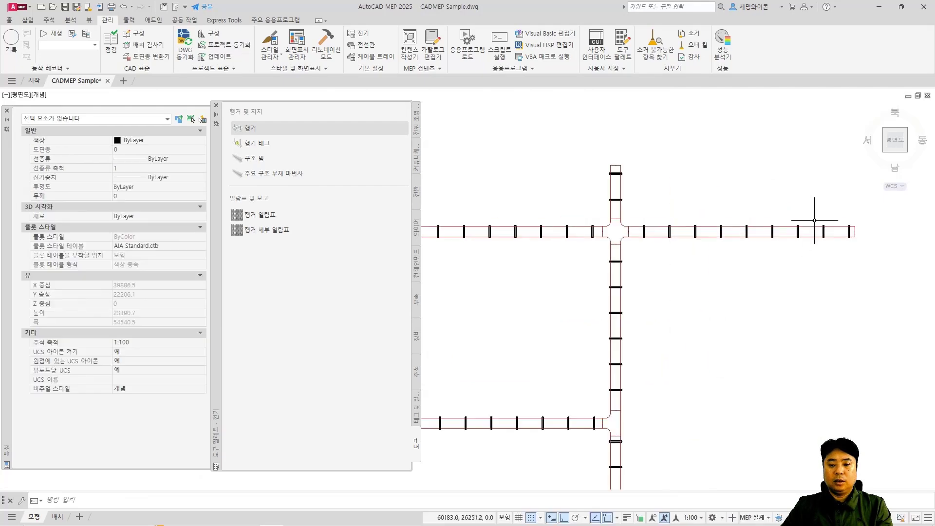
Examine the upper horizontal tray's hangers in the southwest isometric view and check one hanger's properties.
{"action": "left_click", "coordinate": [883, 152]}
{"action": "middle_click_drag", "start_coordinate": [433, 262], "coordinate": [704, 249]}
{"action": "scroll", "coordinate": [634, 253], "scroll_direction": "up", "scroll_amount": 6}
{"action": "scroll", "coordinate": [639, 257], "scroll_direction": "down", "scroll_amount": 3}
{"action": "scroll", "coordinate": [560, 302], "scroll_direction": "up", "scroll_amount": 5}
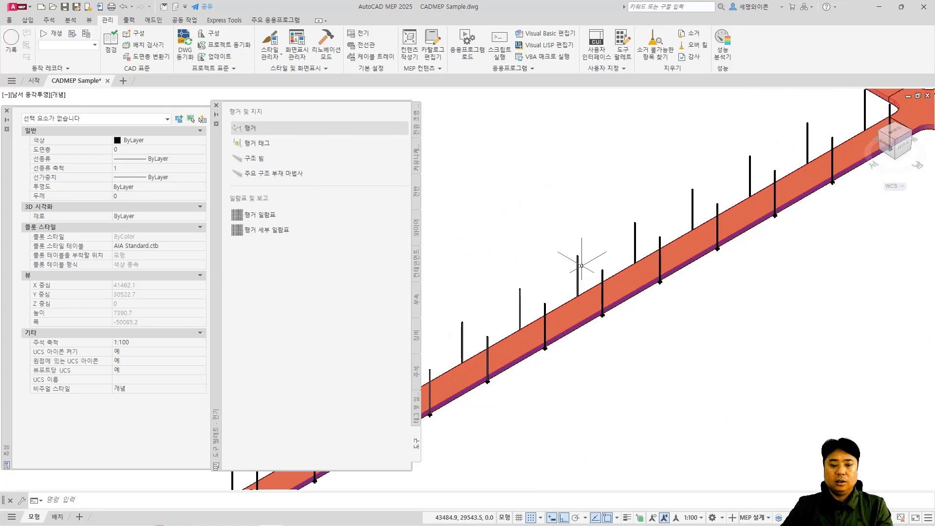
{"action": "left_click", "coordinate": [576, 268]}
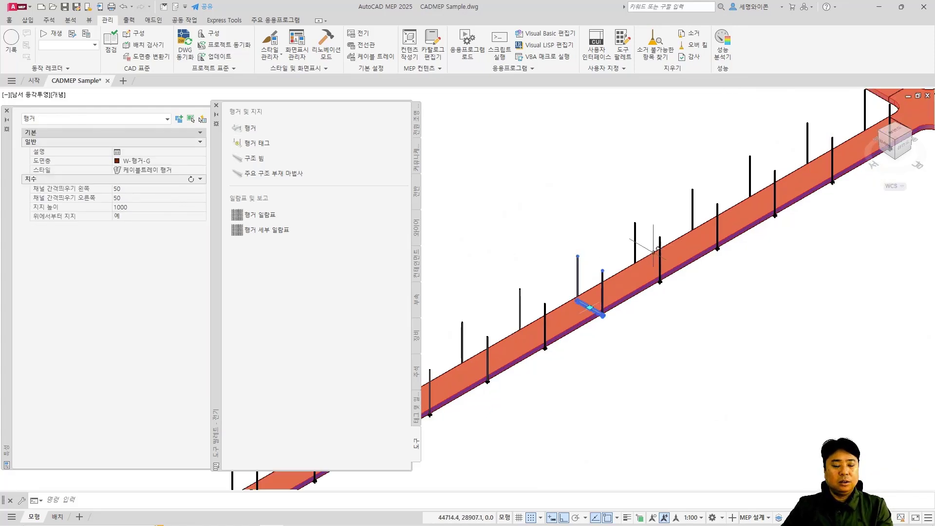
{"action": "scroll", "coordinate": [570, 224], "scroll_direction": "down", "scroll_amount": 5}
{"action": "mouse_move", "coordinate": [569, 224]}
{"action": "middle_mouse_down"}
{"action": "mouse_move", "coordinate": [653, 235]}
{"action": "mouse_move", "coordinate": [692, 257]}
{"action": "mouse_move", "coordinate": [658, 260]}
{"action": "middle_mouse_up"}
In the plan view, set the support height (지지 높이) of all hangers on the upper horizontal tray's west run to 2000.
{"action": "left_click", "coordinate": [892, 146]}
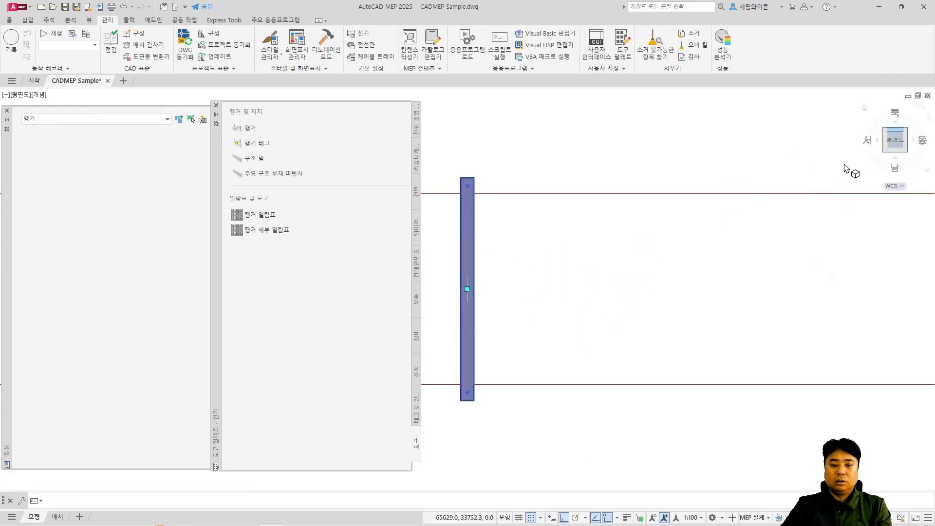
{"action": "scroll", "coordinate": [760, 220], "scroll_direction": "up", "scroll_amount": 2}
{"action": "key", "text": "Escape"}
{"action": "scroll", "coordinate": [609, 198], "scroll_direction": "up", "scroll_amount": 2}
{"action": "left_click", "coordinate": [581, 171]}
{"action": "left_click", "coordinate": [868, 223]}
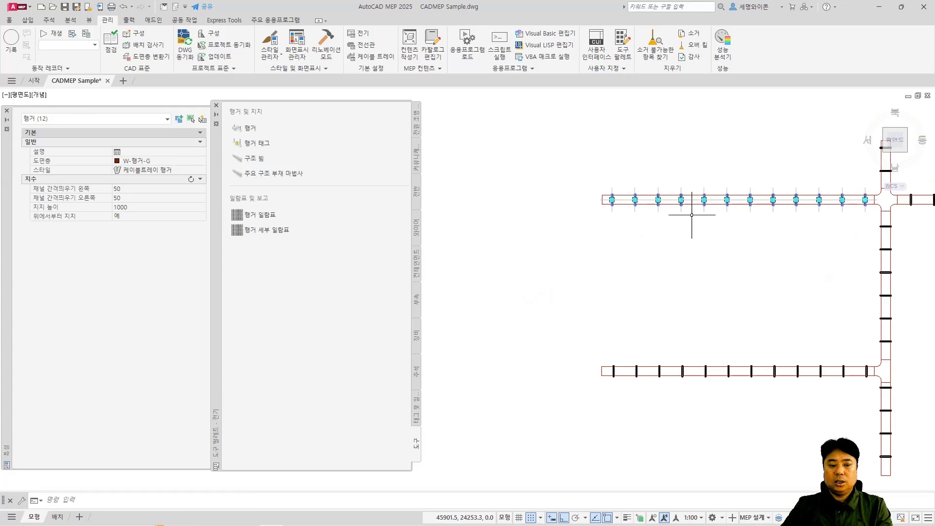
{"action": "left_click", "coordinate": [157, 208]}
{"action": "type", "text": "2000"}
{"action": "key", "text": "Return"}
Set the support height (지지 높이) of only the lower horizontal tray's hangers to 2500, and clear the selection.
{"action": "middle_click_drag", "start_coordinate": [615, 355], "coordinate": [534, 337]}
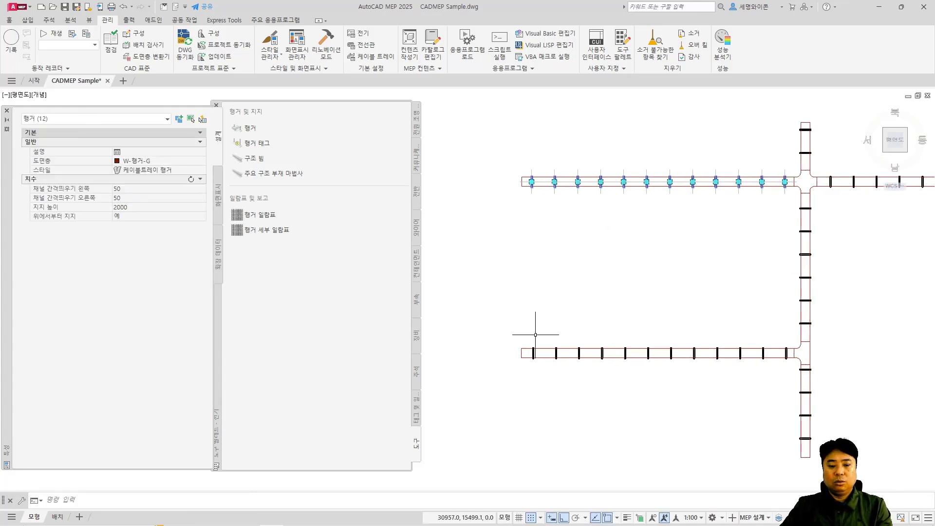
{"action": "left_click", "coordinate": [528, 329]}
{"action": "left_click", "coordinate": [794, 382]}
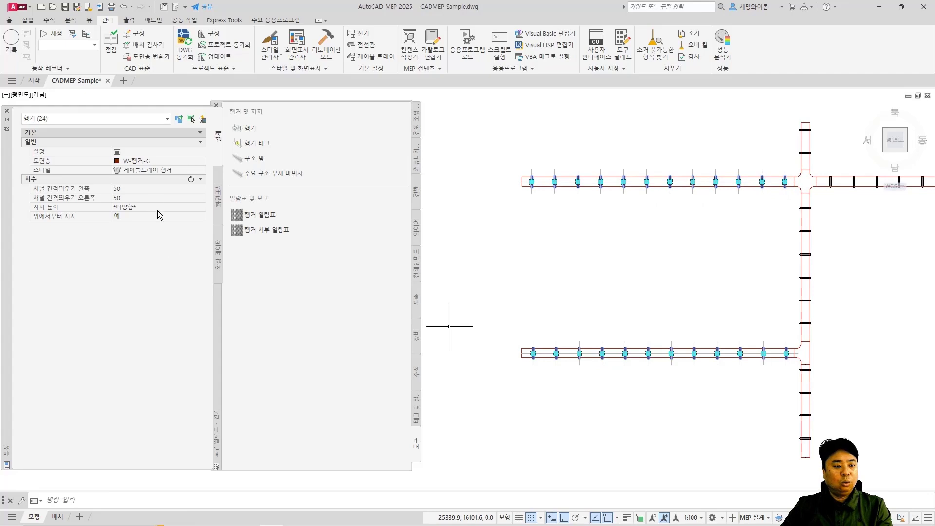
{"action": "key", "text": "Escape"}
{"action": "left_click", "coordinate": [492, 312]}
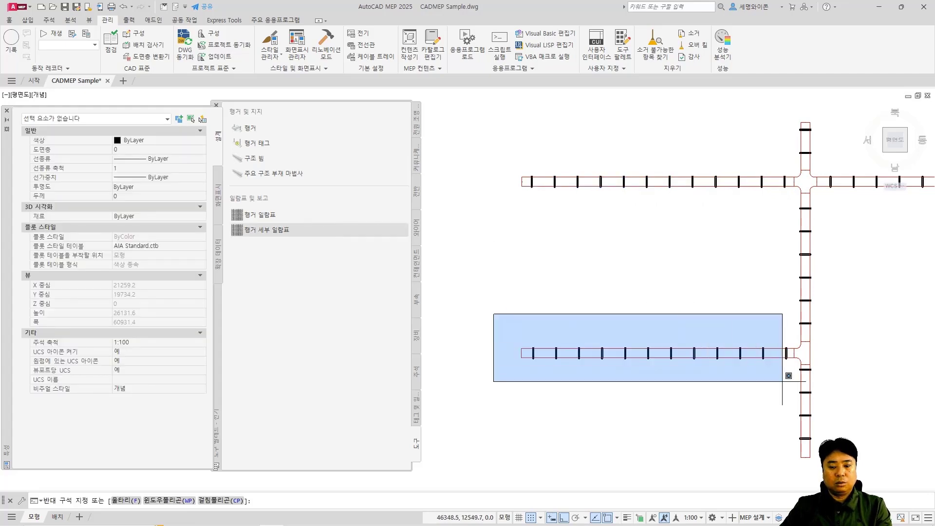
{"action": "left_click", "coordinate": [792, 380]}
{"action": "left_click", "coordinate": [167, 207]}
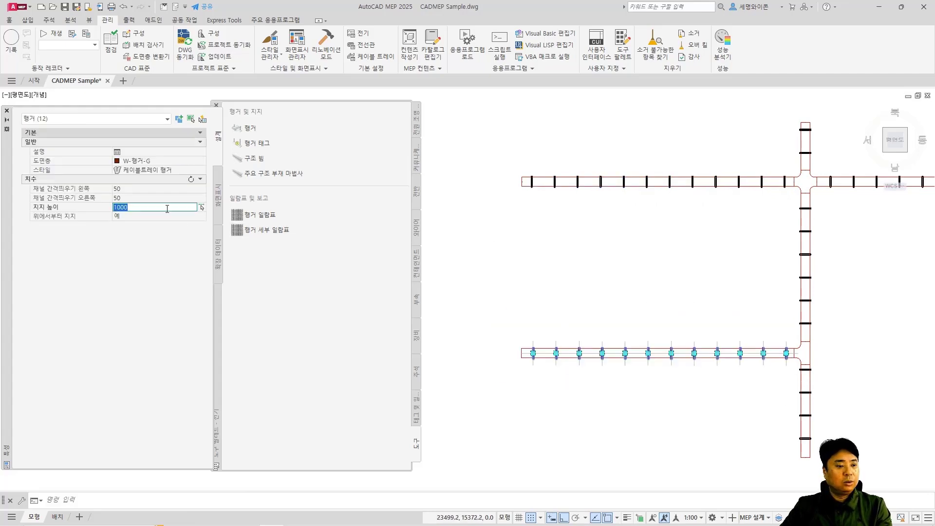
{"action": "type", "text": "2500"}
{"action": "key", "text": "Return"}
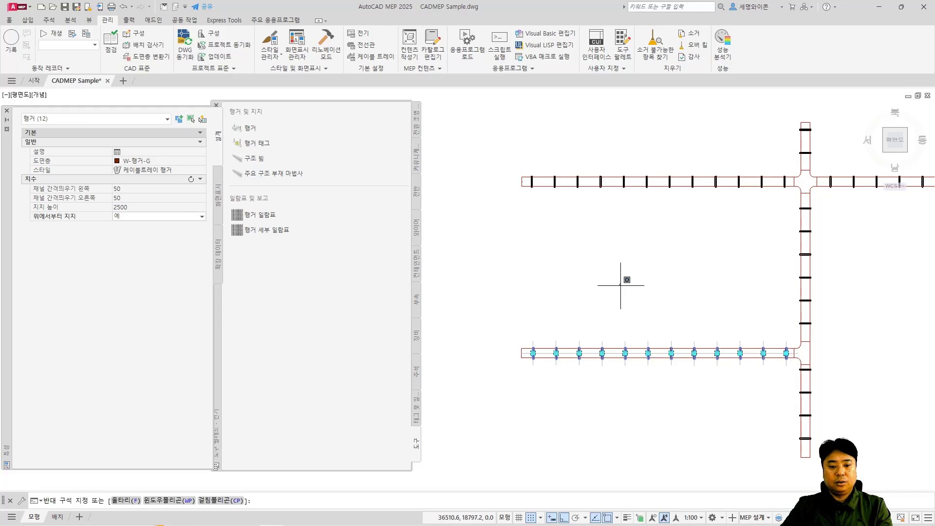
{"action": "key", "text": "Escape"}
Examine the lower horizontal tray's hanger rods and supporting channels up close in 3D.
{"action": "left_click", "coordinate": [883, 151]}
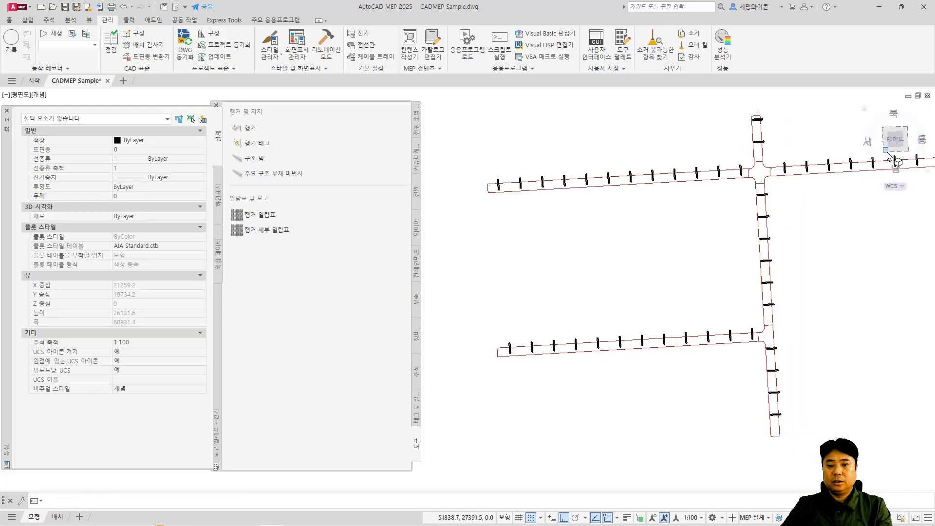
{"action": "mouse_move", "coordinate": [624, 274]}
{"action": "middle_mouse_down", "text": "shift"}
{"action": "mouse_move", "coordinate": [605, 255]}
{"action": "mouse_move", "coordinate": [626, 211]}
{"action": "mouse_move", "coordinate": [682, 212]}
{"action": "mouse_move", "coordinate": [582, 259]}
{"action": "middle_mouse_up", "text": "shift"}
{"action": "scroll", "coordinate": [625, 245], "scroll_direction": "down", "scroll_amount": 6}
{"action": "scroll", "coordinate": [609, 256], "scroll_direction": "up", "scroll_amount": 6}
{"action": "middle_click_drag", "start_coordinate": [718, 266], "coordinate": [554, 325], "text": "shift"}
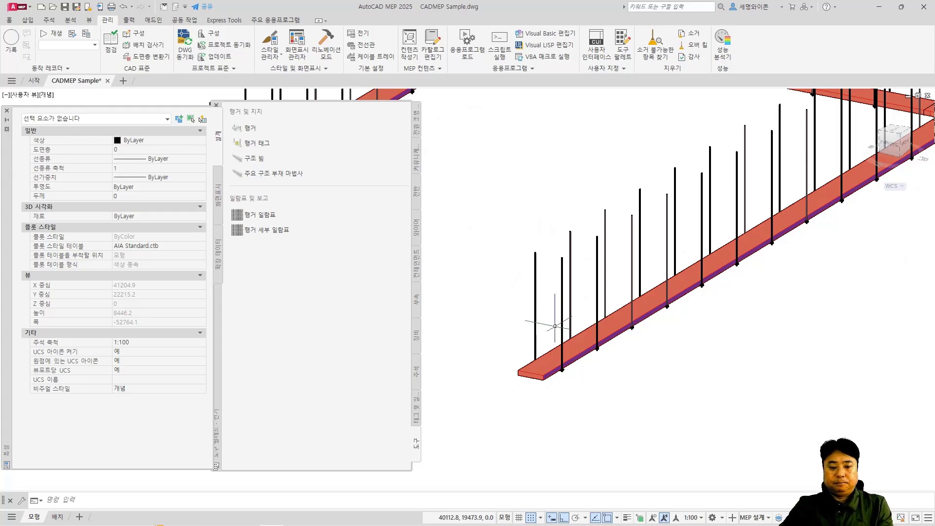
{"action": "scroll", "coordinate": [554, 325], "scroll_direction": "up", "scroll_amount": 10}
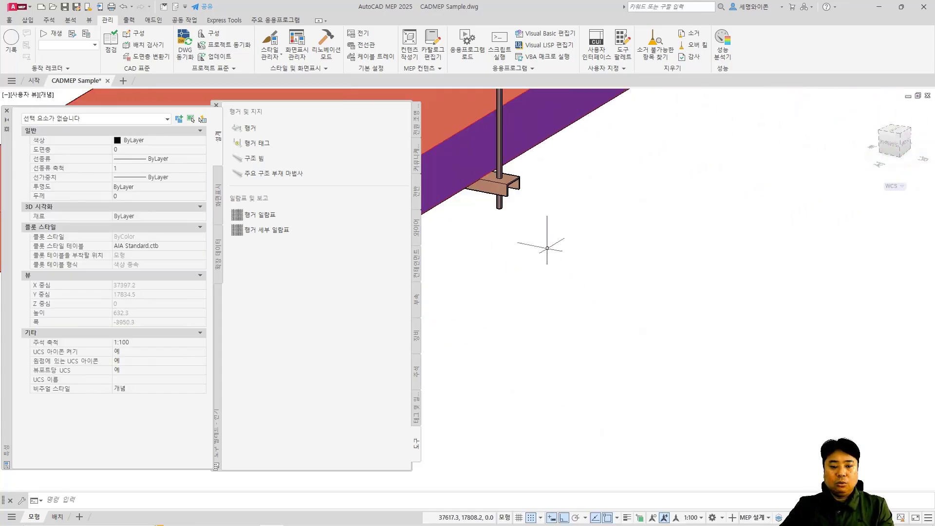
{"action": "middle_click_drag", "start_coordinate": [561, 258], "coordinate": [623, 273]}
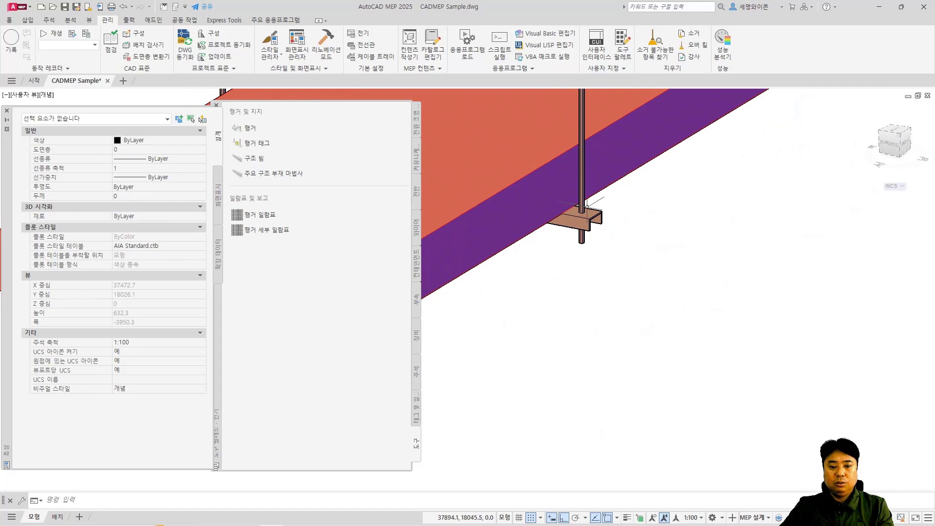
{"action": "scroll", "coordinate": [593, 201], "scroll_direction": "down", "scroll_amount": 6}
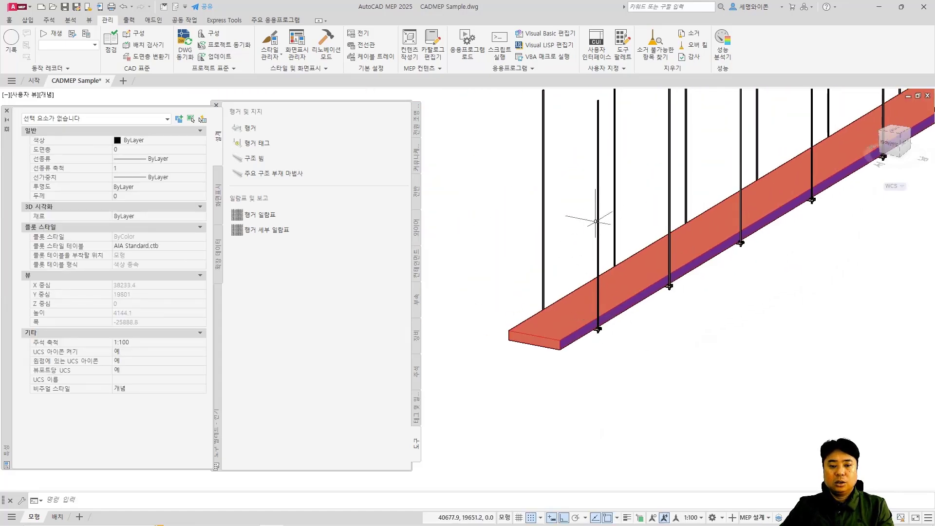
{"action": "scroll", "coordinate": [663, 225], "scroll_direction": "down", "scroll_amount": 5}
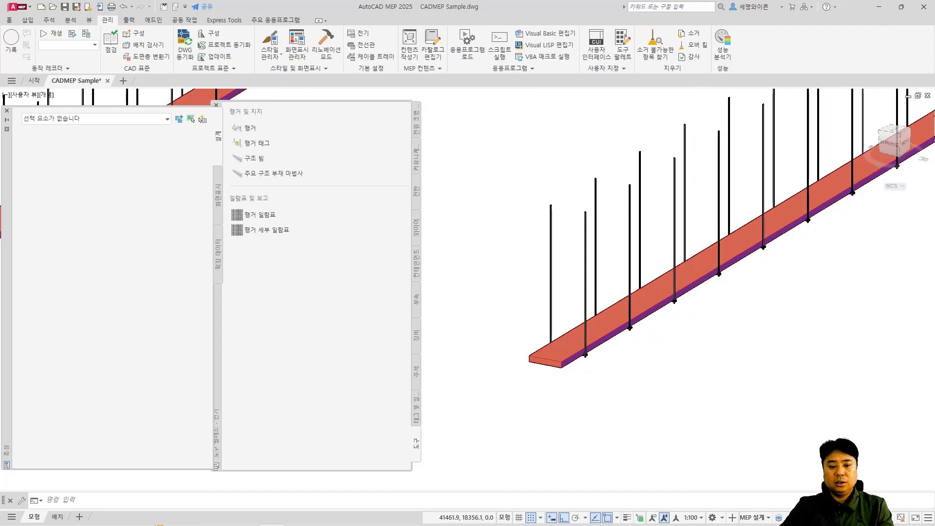
{"action": "scroll", "coordinate": [732, 327], "scroll_direction": "down", "scroll_amount": 12}
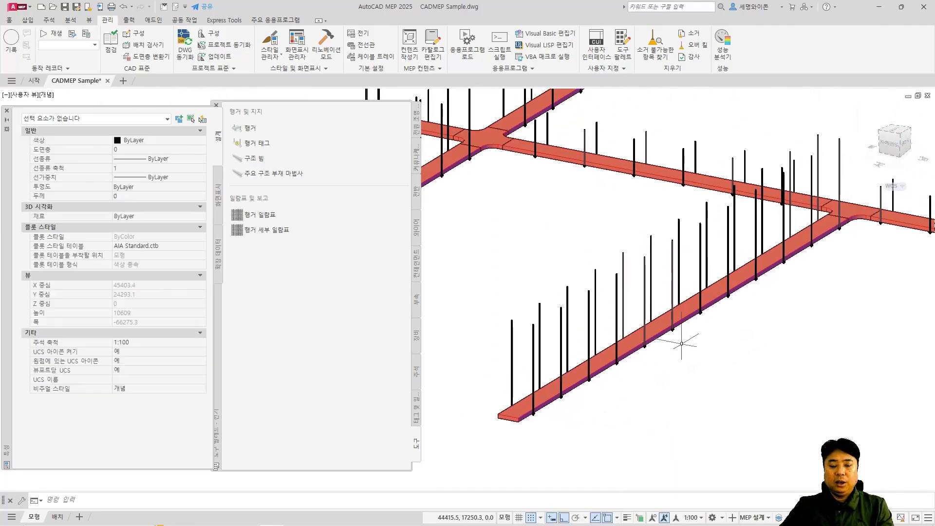
{"action": "scroll", "coordinate": [601, 379], "scroll_direction": "up", "scroll_amount": 12}
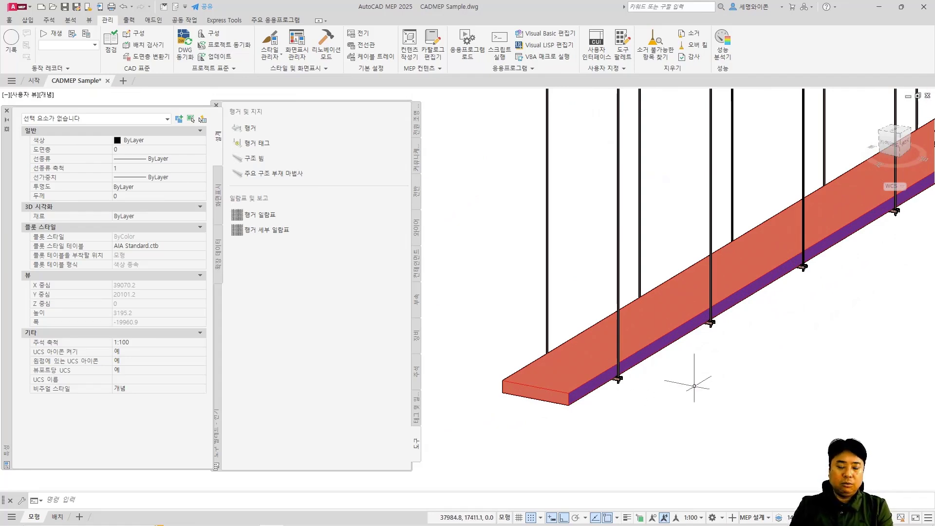
Examine the hangers across the whole tray layout in 3D, comparing both horizontal runs and the area around the cross fitting.
{"action": "scroll", "coordinate": [693, 386], "scroll_direction": "down", "scroll_amount": 8}
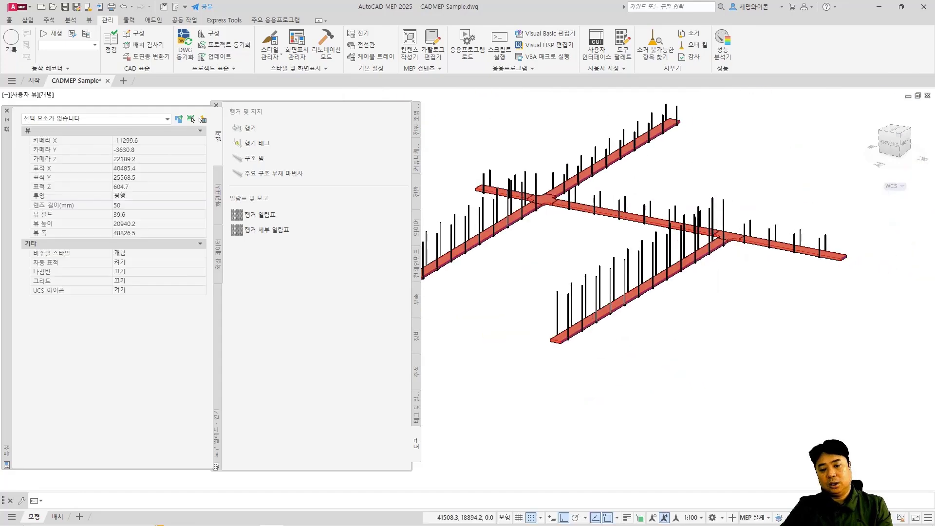
{"action": "scroll", "coordinate": [723, 249], "scroll_direction": "up", "scroll_amount": 3}
{"action": "scroll", "coordinate": [723, 249], "scroll_direction": "up", "scroll_amount": 4}
{"action": "scroll", "coordinate": [685, 226], "scroll_direction": "up", "scroll_amount": 4}
{"action": "scroll", "coordinate": [725, 252], "scroll_direction": "down", "scroll_amount": 10}
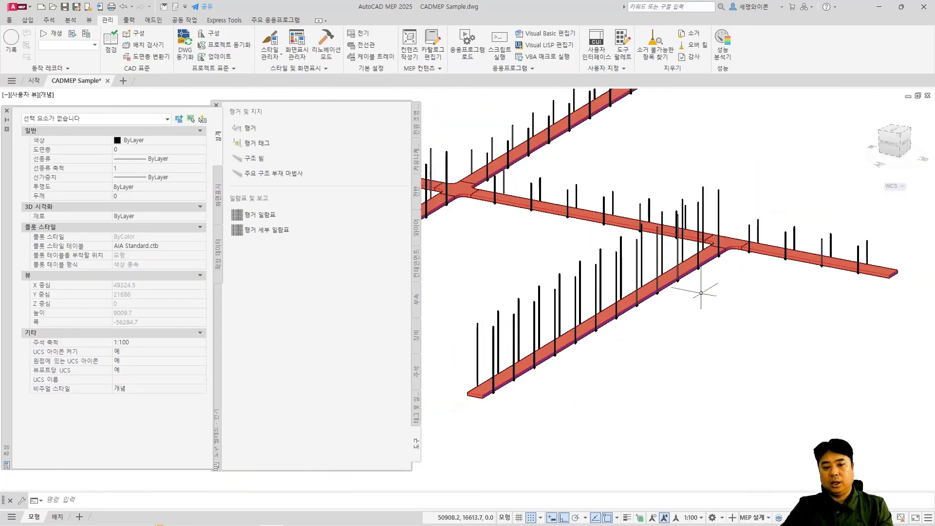
{"action": "scroll", "coordinate": [653, 359], "scroll_direction": "up", "scroll_amount": 10}
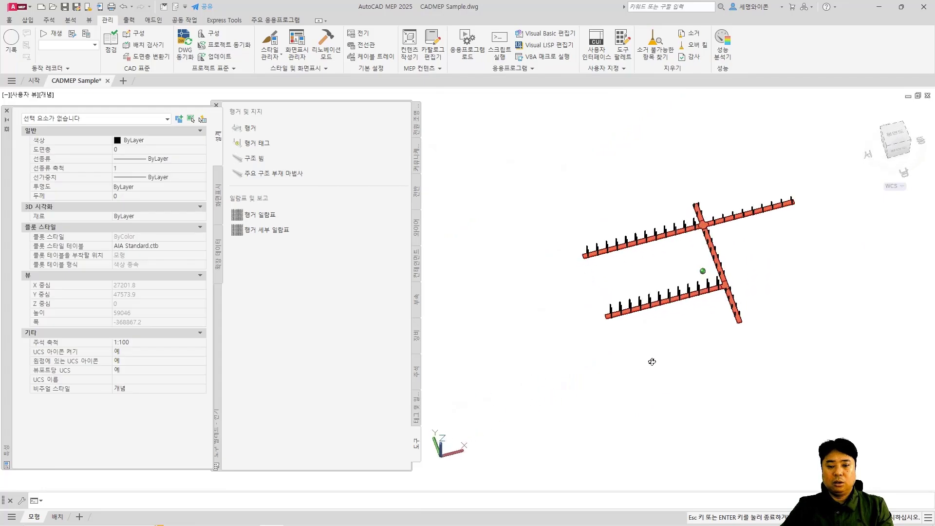
{"action": "scroll", "coordinate": [627, 241], "scroll_direction": "down", "scroll_amount": 4}
{"action": "middle_click_drag", "start_coordinate": [670, 254], "coordinate": [545, 292]}
{"action": "scroll", "coordinate": [849, 215], "scroll_direction": "down", "scroll_amount": 5}
{"action": "middle_click_drag", "start_coordinate": [833, 231], "coordinate": [728, 248]}
{"action": "scroll", "coordinate": [710, 247], "scroll_direction": "up", "scroll_amount": 5}
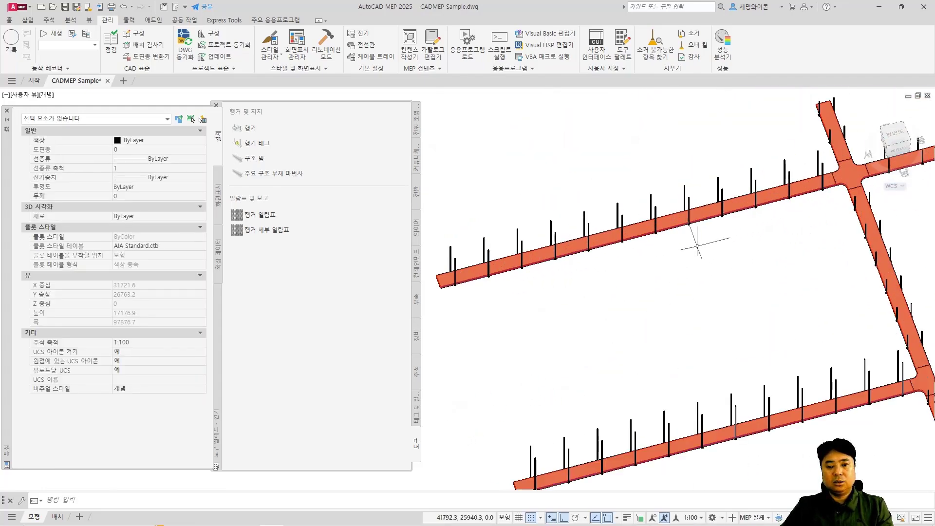
{"action": "scroll", "coordinate": [676, 234], "scroll_direction": "up", "scroll_amount": 3}
{"action": "scroll", "coordinate": [712, 213], "scroll_direction": "down", "scroll_amount": 6}
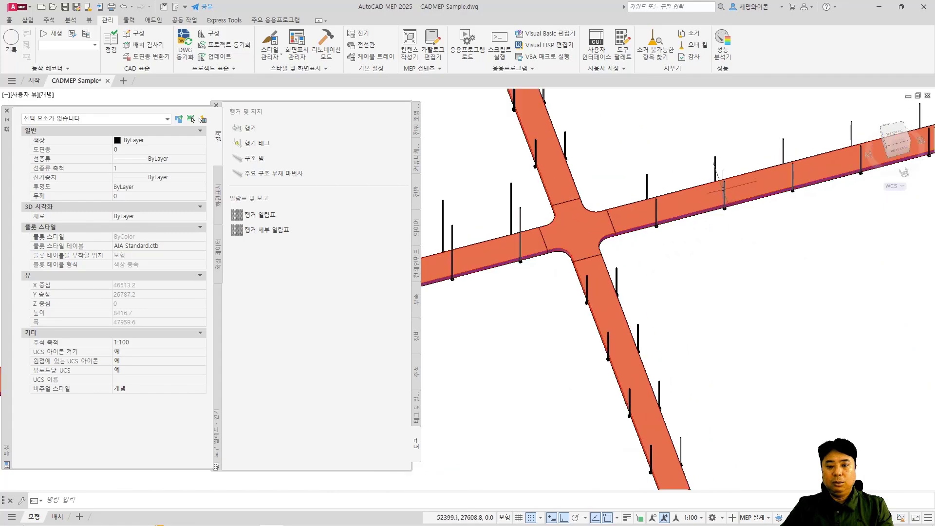
{"action": "scroll", "coordinate": [734, 198], "scroll_direction": "up", "scroll_amount": 2}
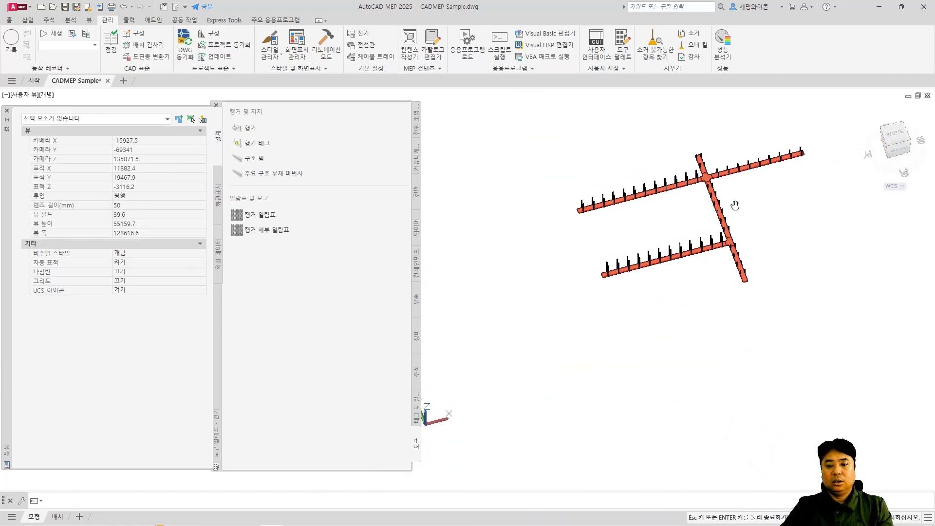
{"action": "scroll", "coordinate": [754, 228], "scroll_direction": "up", "scroll_amount": 1}
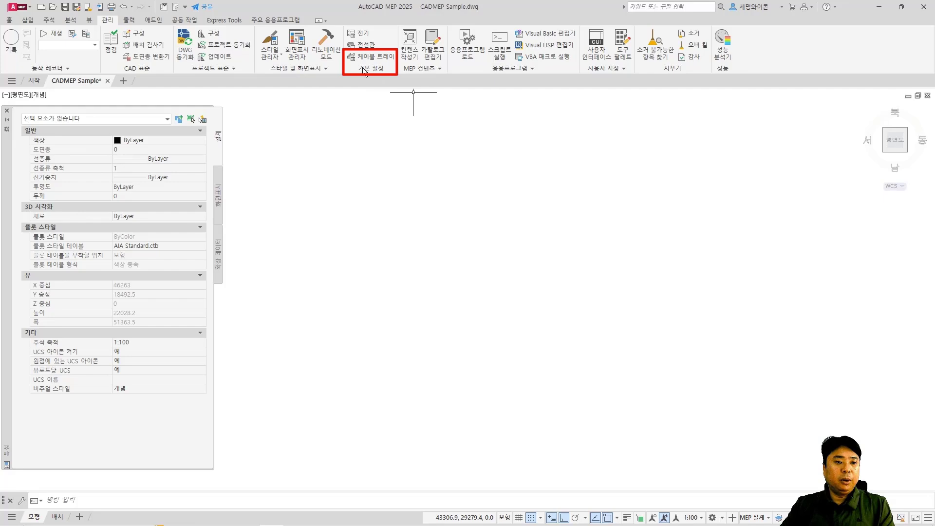
Open the cable tray layout preferences and set the part group definition to Raceway.
{"action": "left_click", "coordinate": [374, 57]}
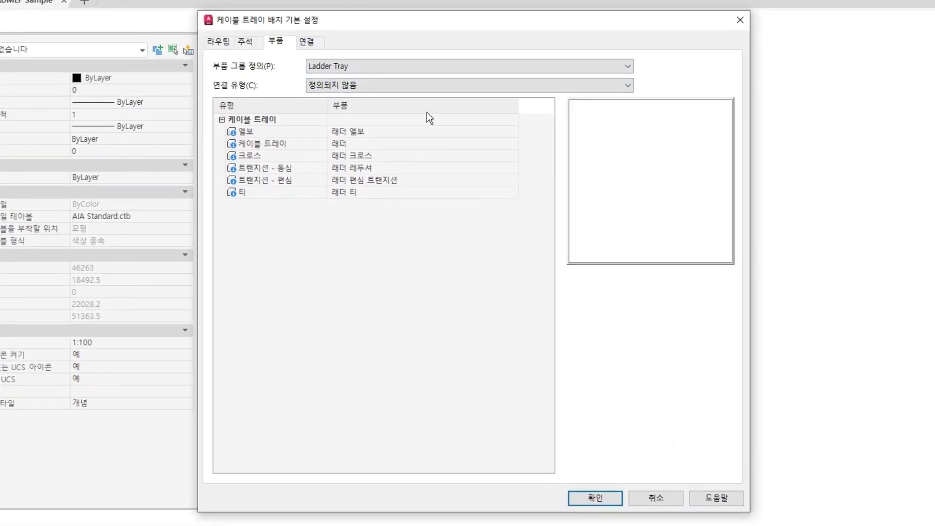
{"action": "left_click", "coordinate": [446, 69]}
{"action": "left_click", "coordinate": [405, 87]}
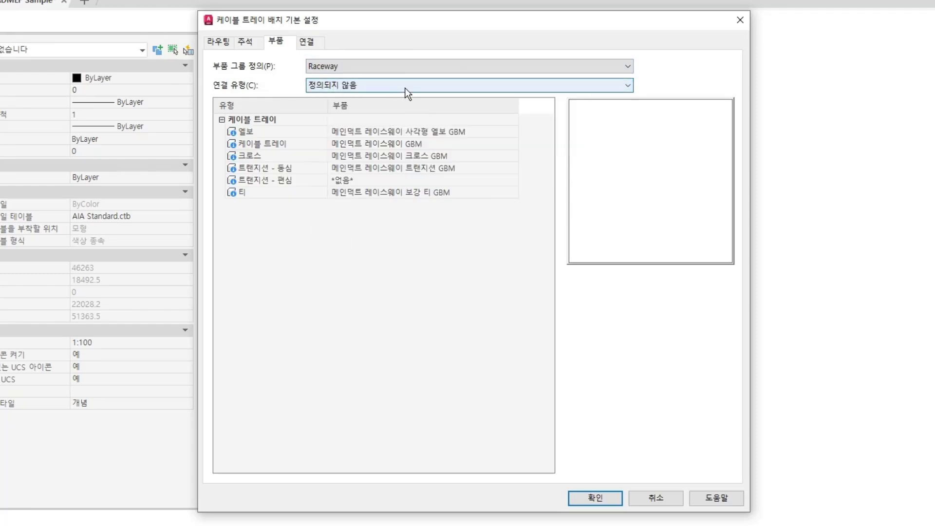
Examine the Raceway group's part options and previews for the elbow, cable tray, cross, concentric transition and tee.
{"action": "left_click", "coordinate": [510, 134]}
{"action": "left_click", "coordinate": [511, 133]}
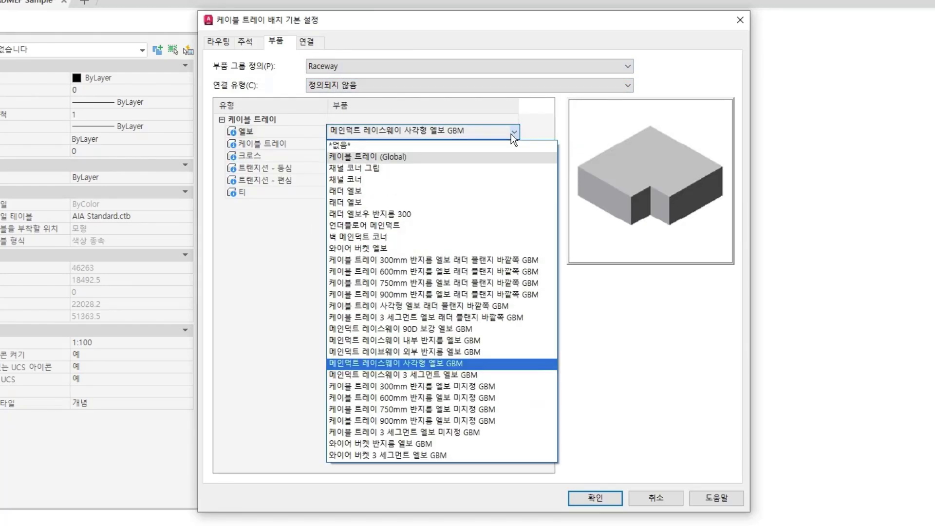
{"action": "left_click", "coordinate": [510, 134]}
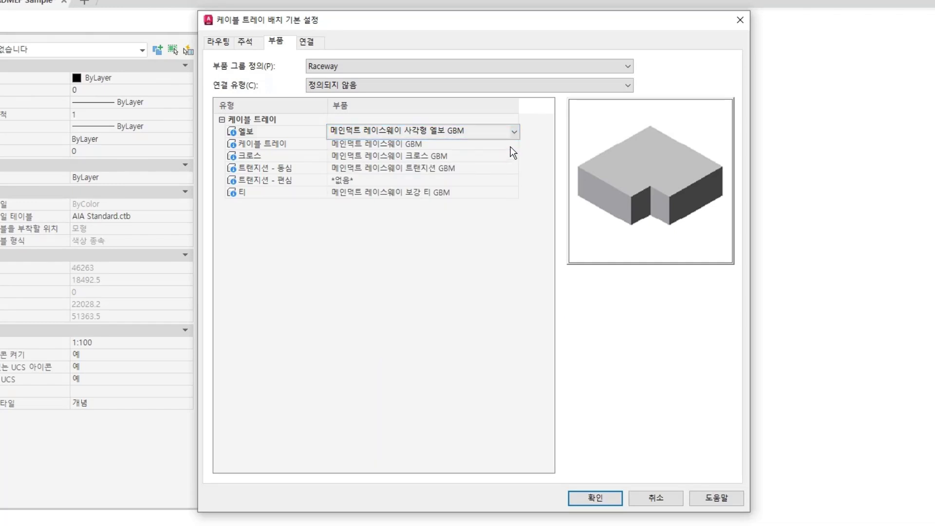
{"action": "left_click", "coordinate": [510, 147]}
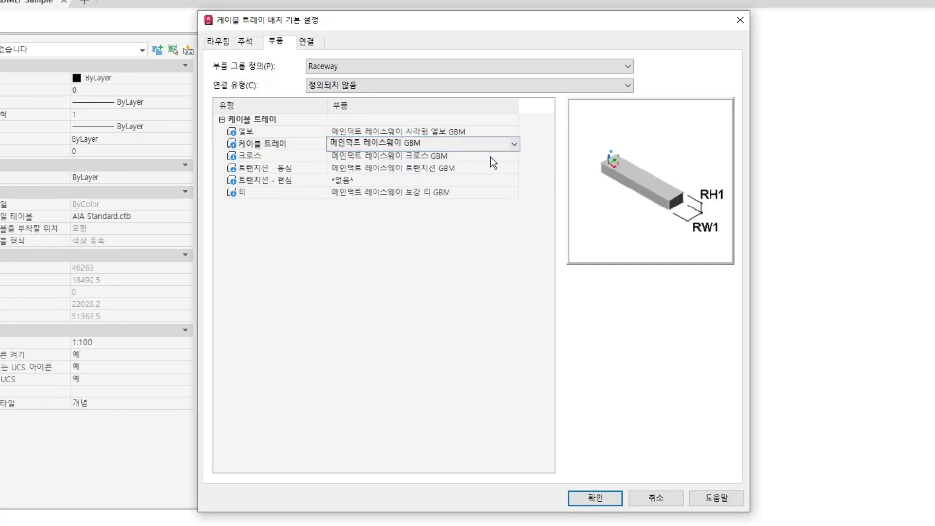
{"action": "left_click", "coordinate": [493, 155]}
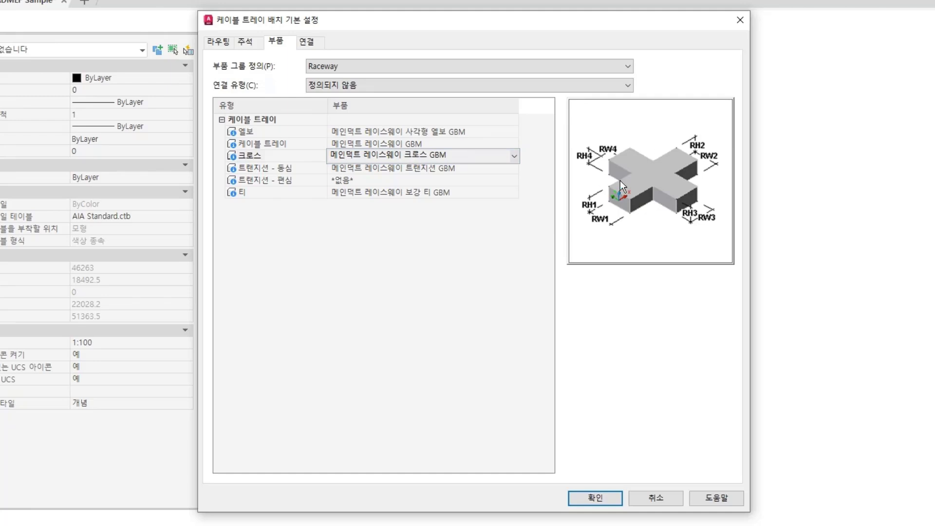
{"action": "left_click", "coordinate": [488, 170]}
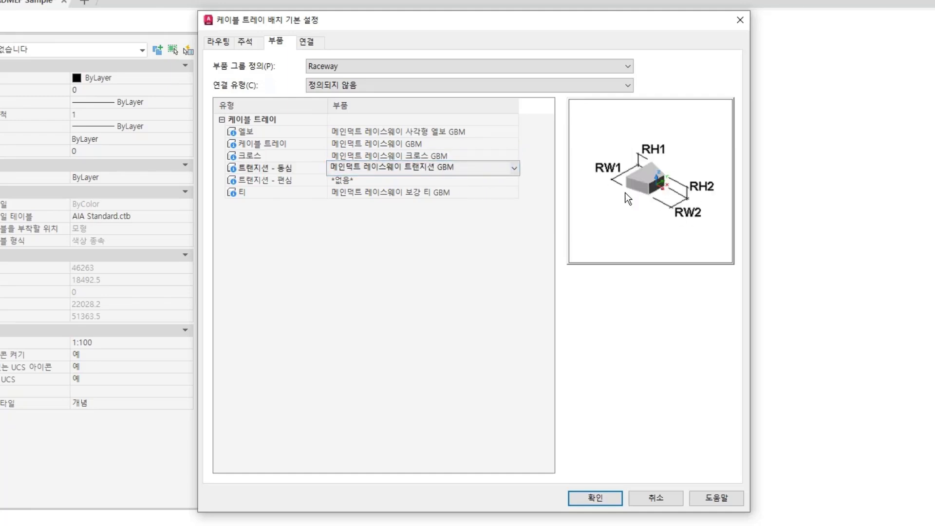
{"action": "left_click", "coordinate": [486, 193]}
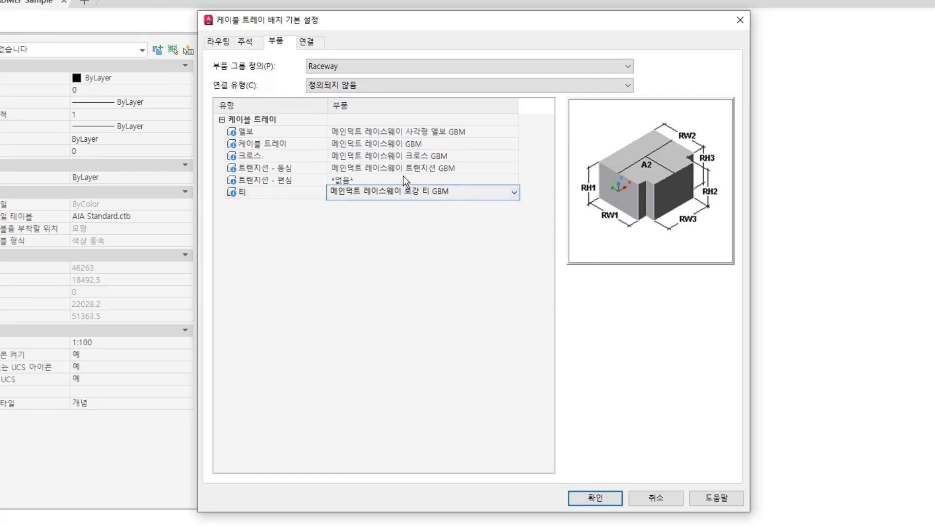
Set the concentric transition (트랜지션 - 동심) part to *없음* and accept the cable tray layout preferences.
{"action": "left_click", "coordinate": [474, 171]}
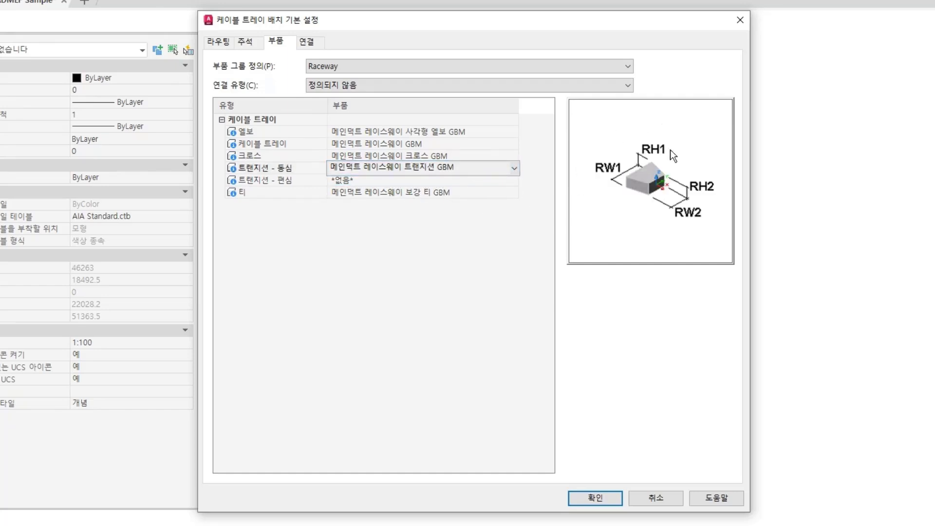
{"action": "left_click", "coordinate": [514, 167]}
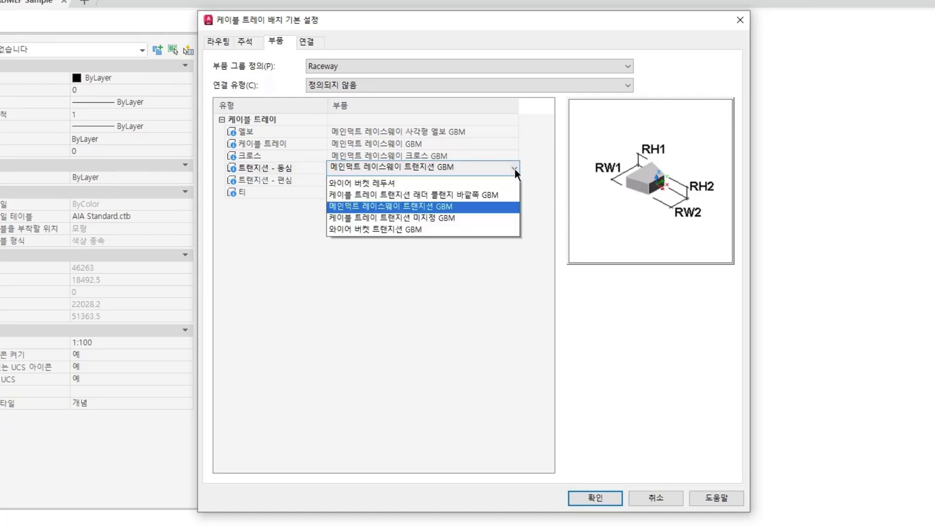
{"action": "left_click", "coordinate": [388, 180]}
{"action": "left_click", "coordinate": [441, 291]}
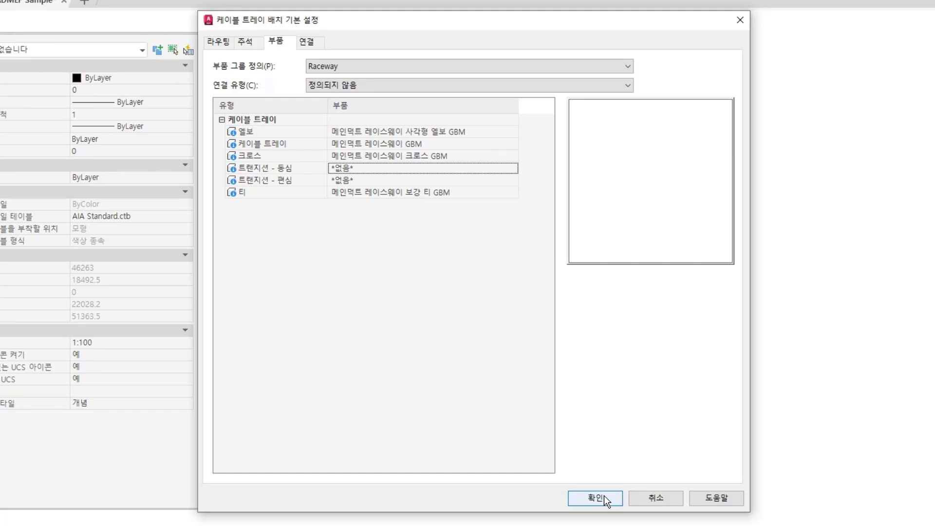
{"action": "left_click", "coordinate": [604, 495]}
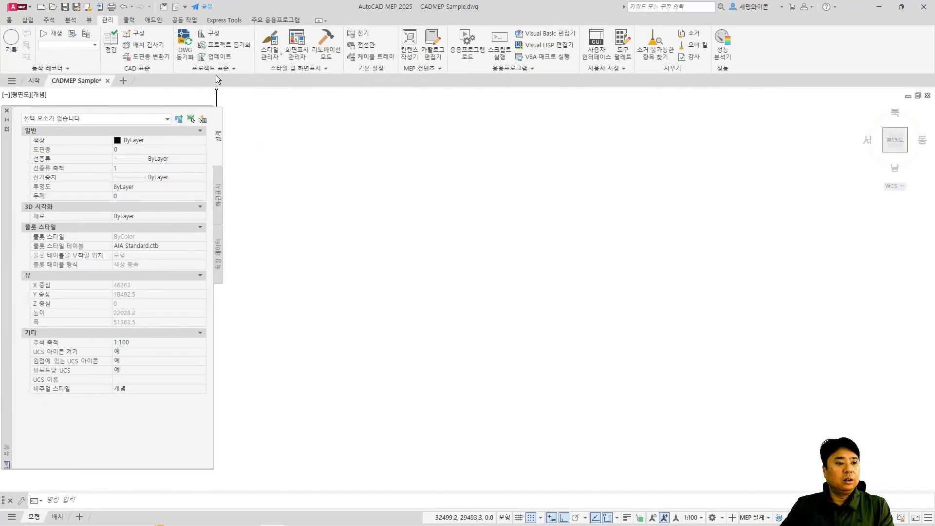
Start adding a cable tray, allow the custom part size, and set system 02.Raceway, width 75 and height 50.
{"action": "left_click", "coordinate": [11, 19]}
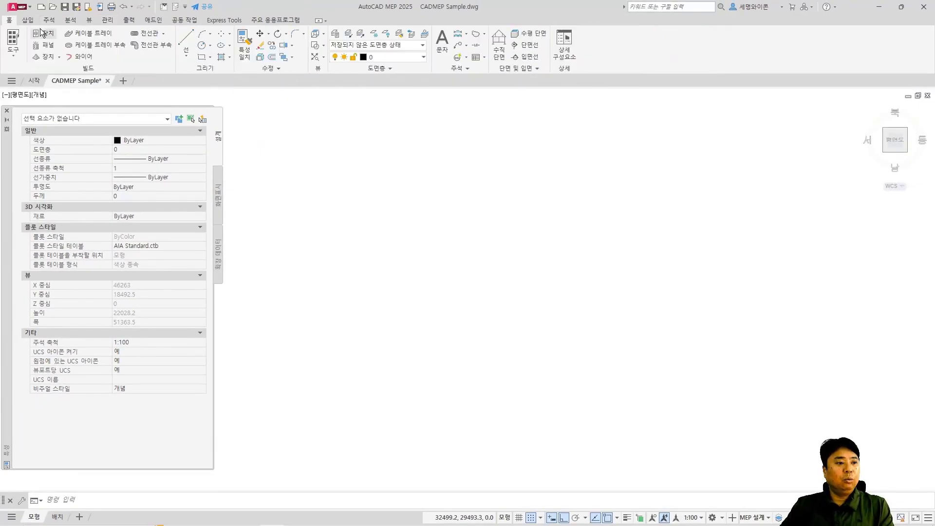
{"action": "left_click", "coordinate": [94, 37]}
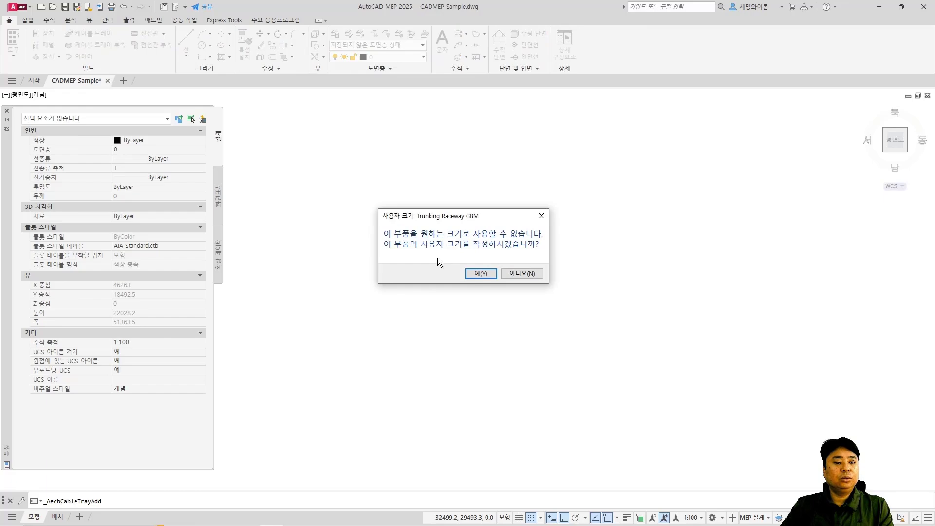
{"action": "left_click", "coordinate": [474, 276]}
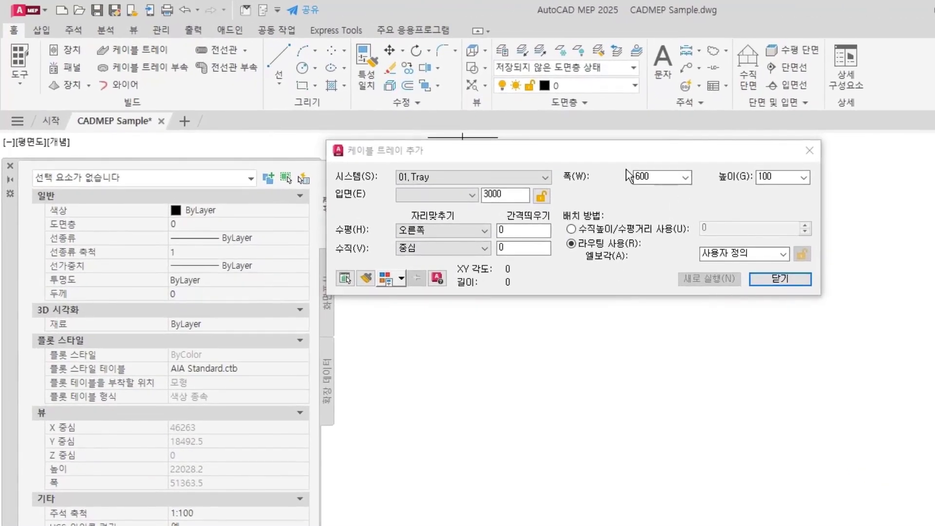
{"action": "left_click", "coordinate": [545, 176]}
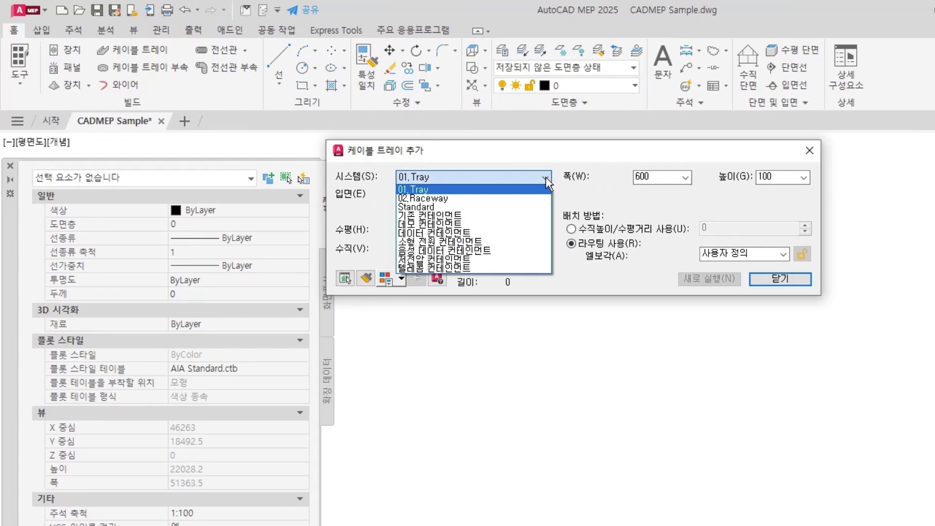
{"action": "left_click", "coordinate": [473, 197]}
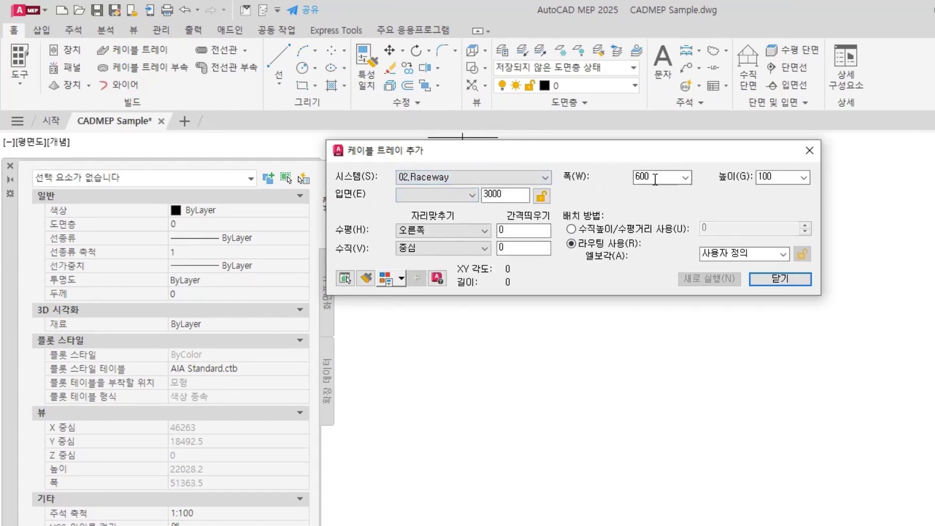
{"action": "left_click", "coordinate": [685, 177]}
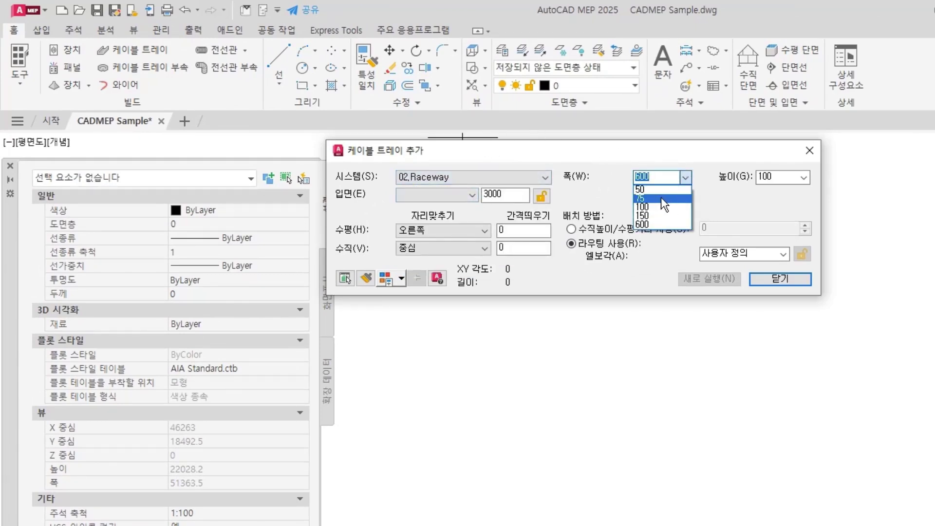
{"action": "left_click", "coordinate": [661, 197]}
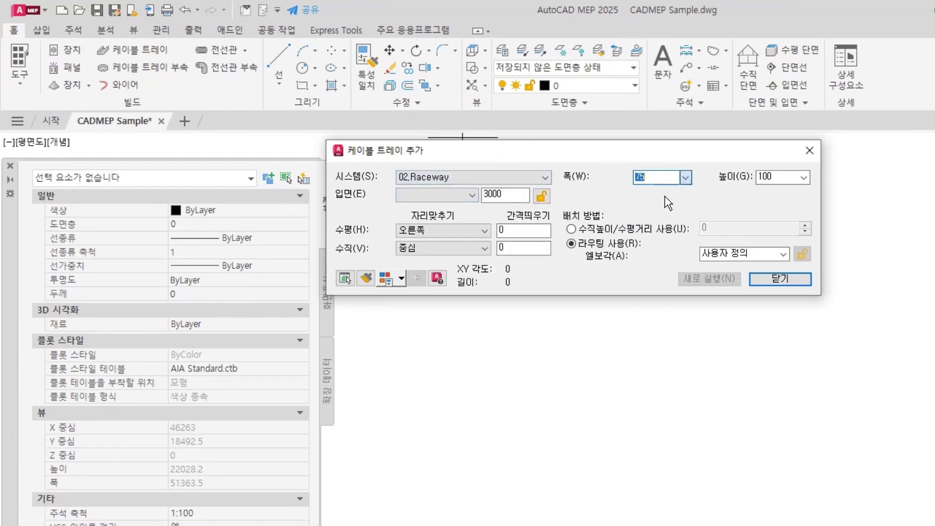
{"action": "left_click", "coordinate": [803, 177]}
{"action": "left_click", "coordinate": [776, 187]}
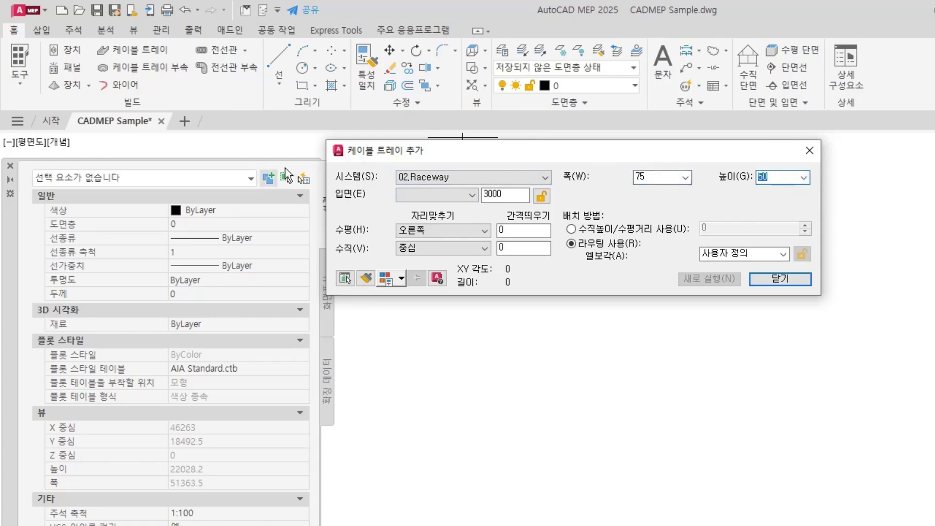
Set the raceway's horizontal justification to 중심 and check its part group in the layout preferences.
{"action": "left_click", "coordinate": [483, 230]}
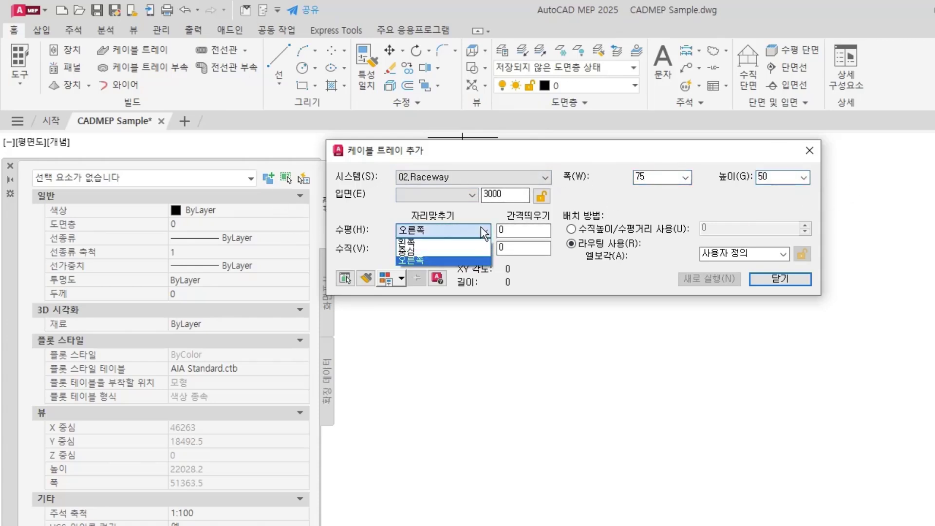
{"action": "left_click", "coordinate": [419, 251]}
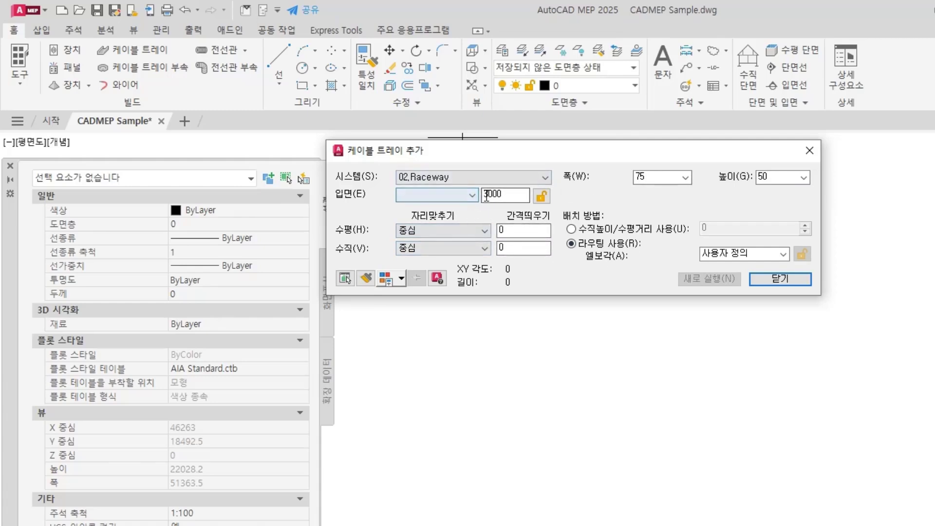
{"action": "mouse_move", "coordinate": [510, 155]}
{"action": "left_mouse_down"}
{"action": "mouse_move", "coordinate": [570, 189]}
{"action": "mouse_move", "coordinate": [528, 156]}
{"action": "left_mouse_up"}
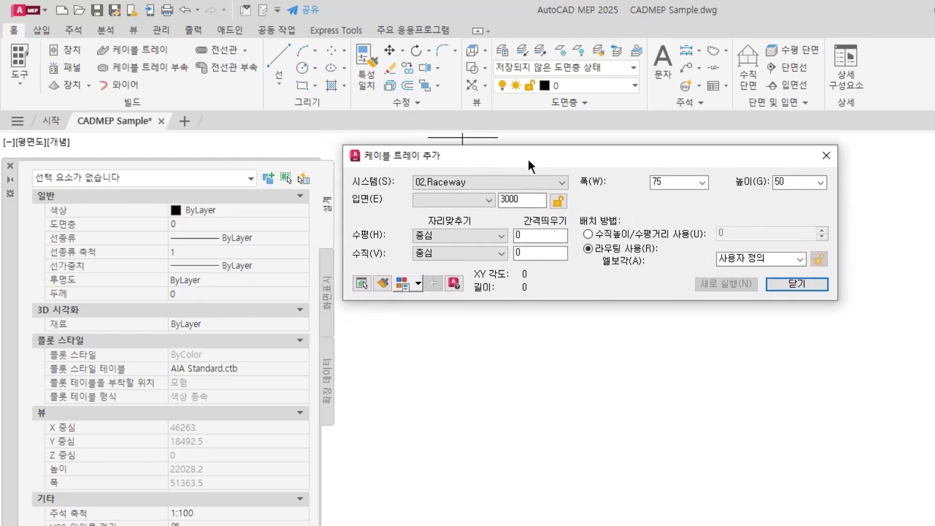
{"action": "left_click", "coordinate": [402, 283]}
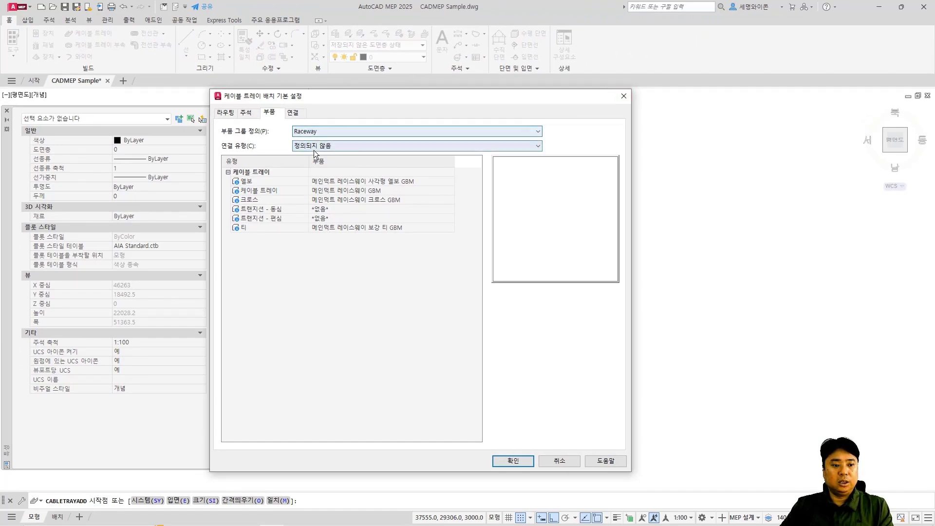
{"action": "left_click", "coordinate": [513, 461]}
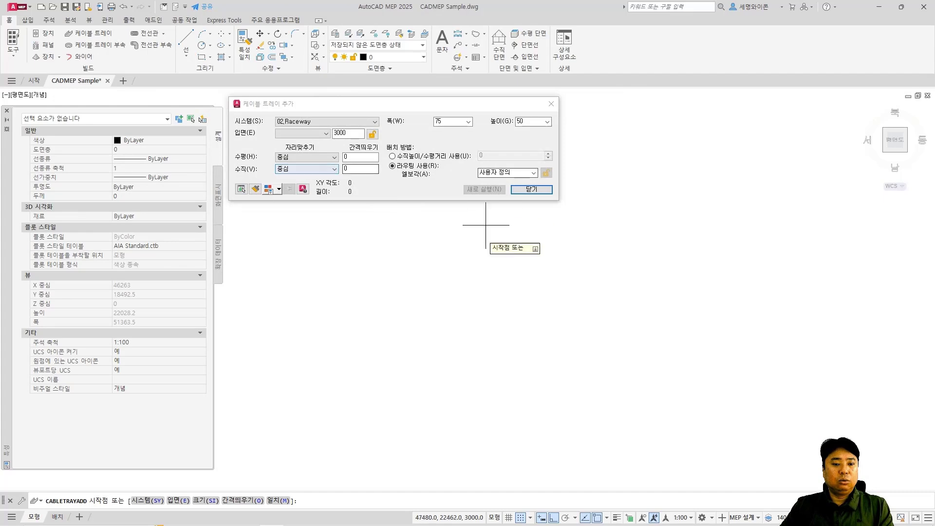
Draw a straight horizontal raceway about 1730 long at elevation 3000, and review its properties.
{"action": "left_click", "coordinate": [360, 278]}
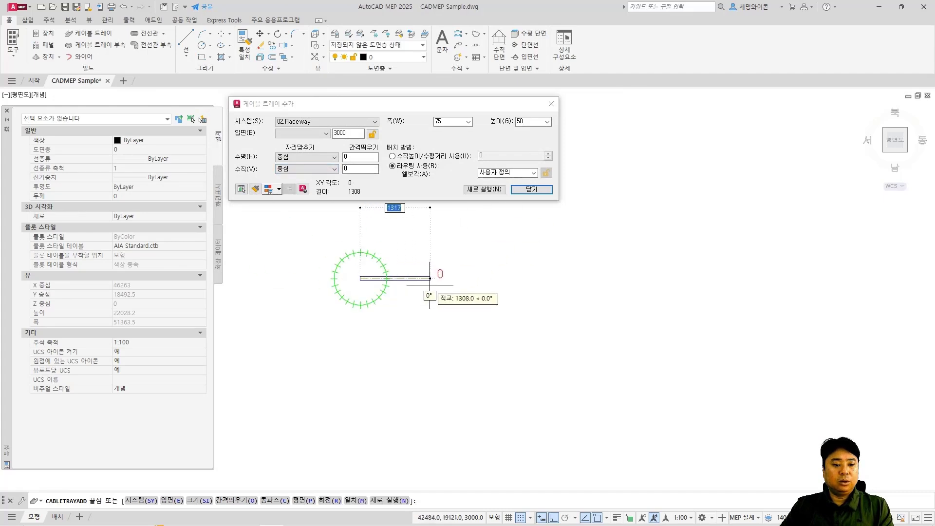
{"action": "left_click", "coordinate": [452, 278]}
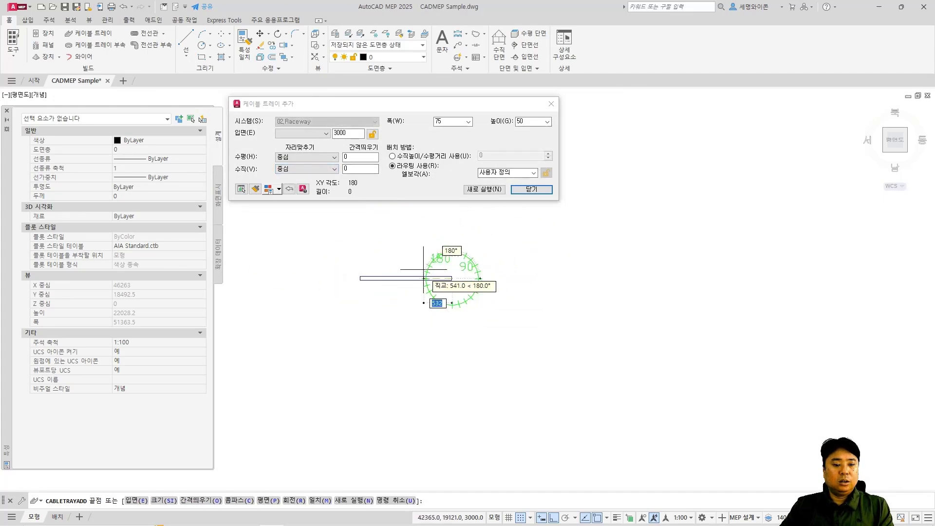
{"action": "key", "text": "Escape"}
{"action": "left_click", "coordinate": [430, 294]}
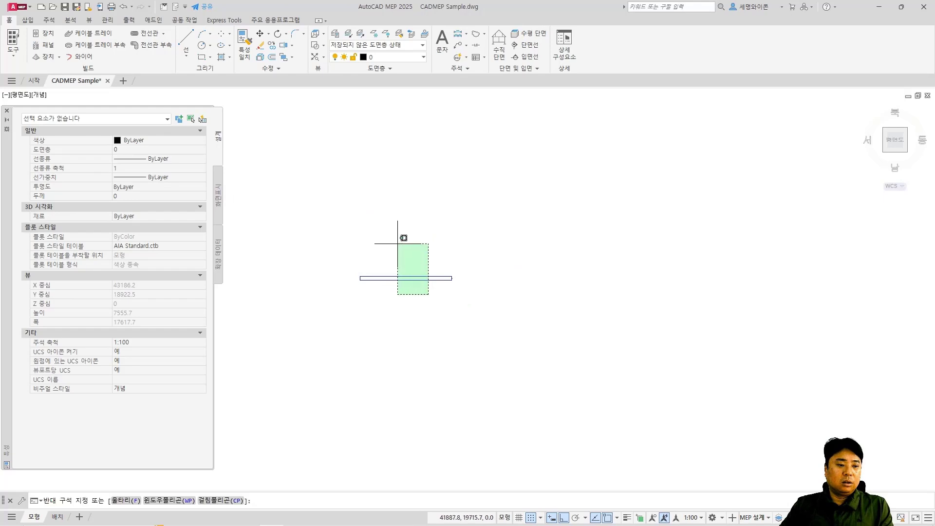
{"action": "left_click", "coordinate": [399, 243]}
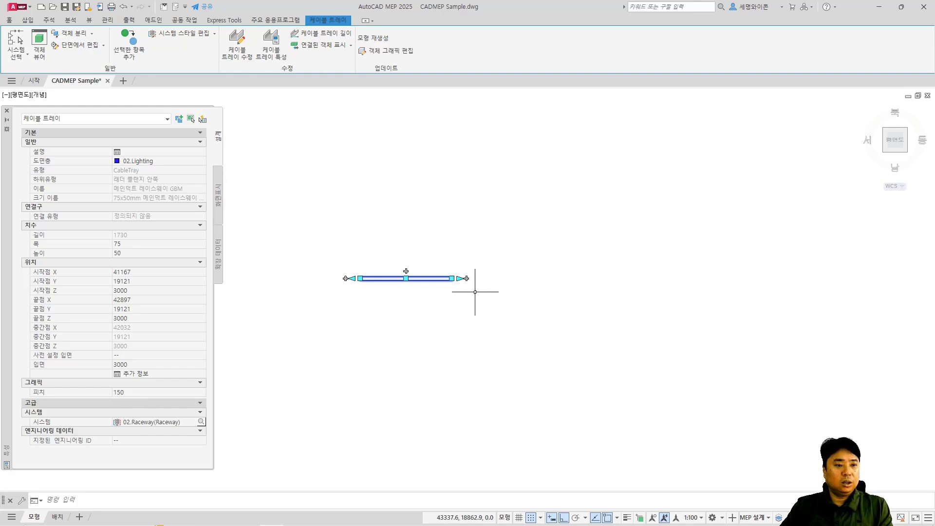
{"action": "key", "text": "Escape"}
Draw a second raceway run below the first, heading right, down, right and back up with right-angle bends.
{"action": "middle_click_drag", "start_coordinate": [428, 274], "coordinate": [459, 284]}
{"action": "scroll", "coordinate": [470, 300], "scroll_direction": "up", "scroll_amount": 2}
{"action": "left_click", "coordinate": [93, 37]}
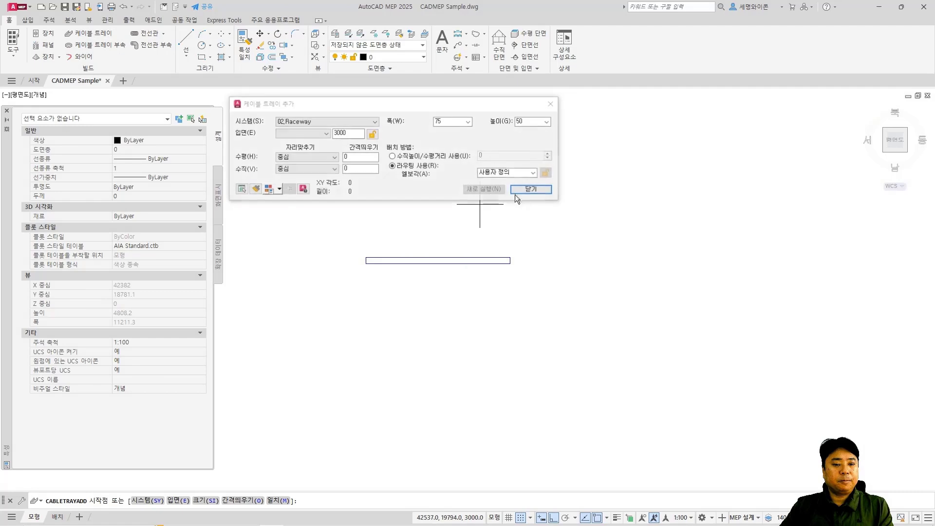
{"action": "left_click", "coordinate": [374, 284]}
{"action": "left_click", "coordinate": [478, 284]}
{"action": "left_click", "coordinate": [479, 357]}
{"action": "left_click", "coordinate": [544, 357]}
{"action": "left_click", "coordinate": [544, 291]}
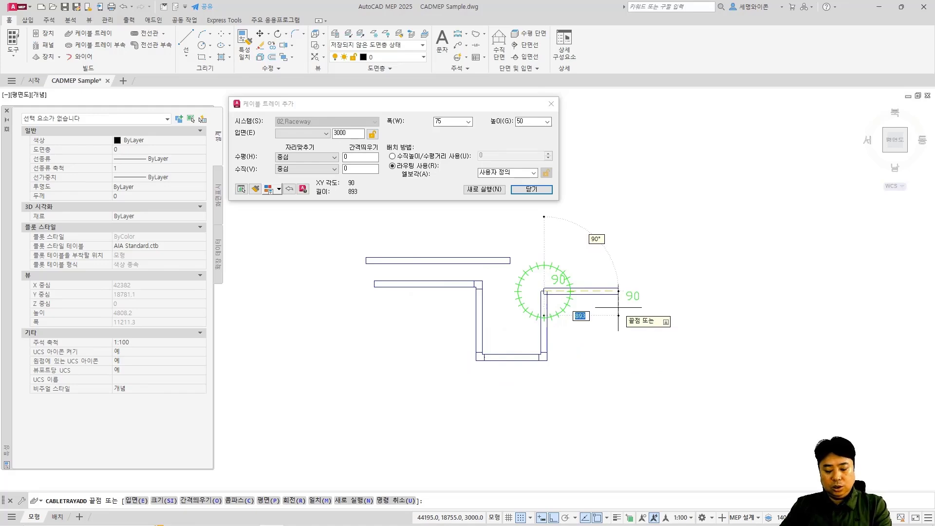
Continue the raceway run upward with obliquely angled segments, allowing custom-size parts at the bends, and end the run.
{"action": "left_click", "coordinate": [594, 261]}
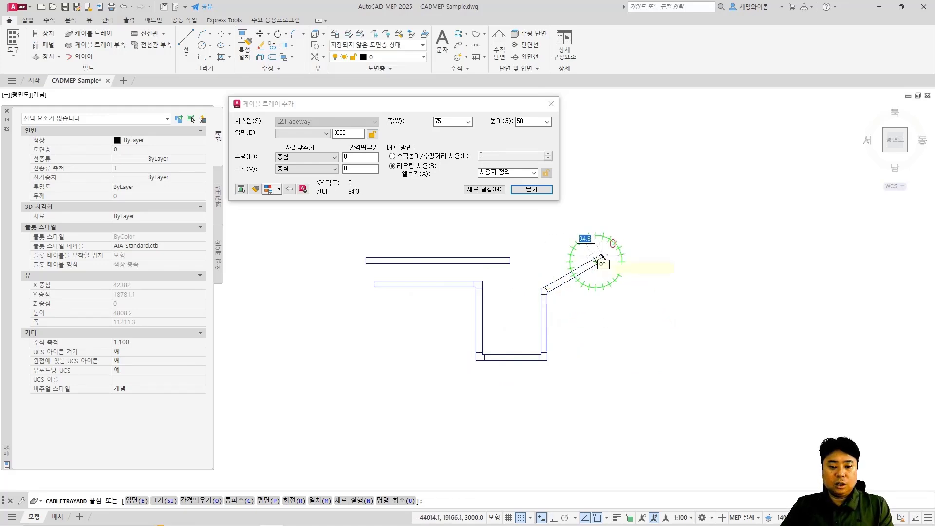
{"action": "left_click", "coordinate": [609, 217]}
{"action": "middle_click_drag", "start_coordinate": [608, 217], "coordinate": [621, 334]}
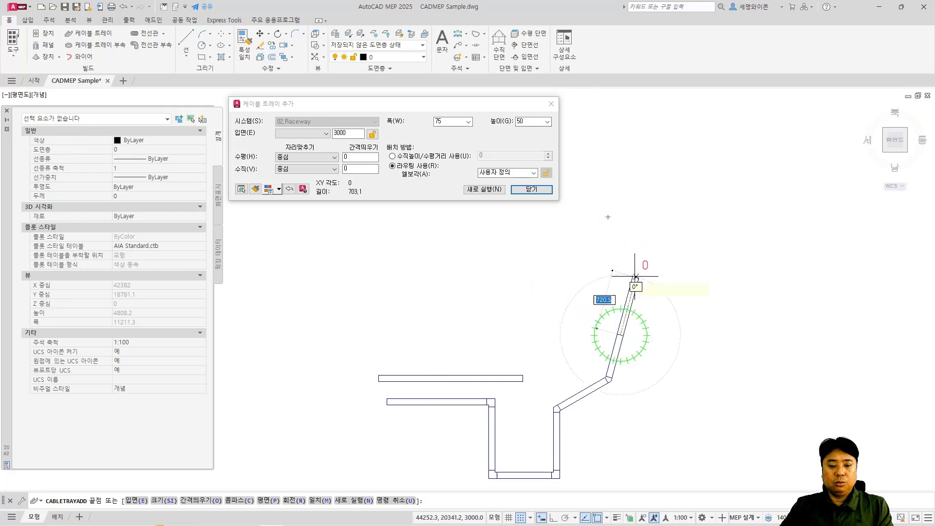
{"action": "left_click", "coordinate": [621, 269]}
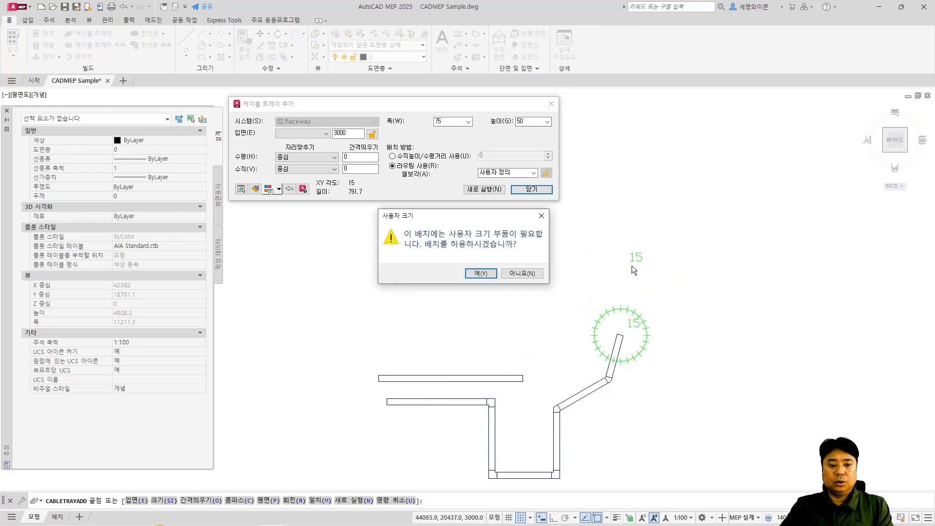
{"action": "key", "text": "Return"}
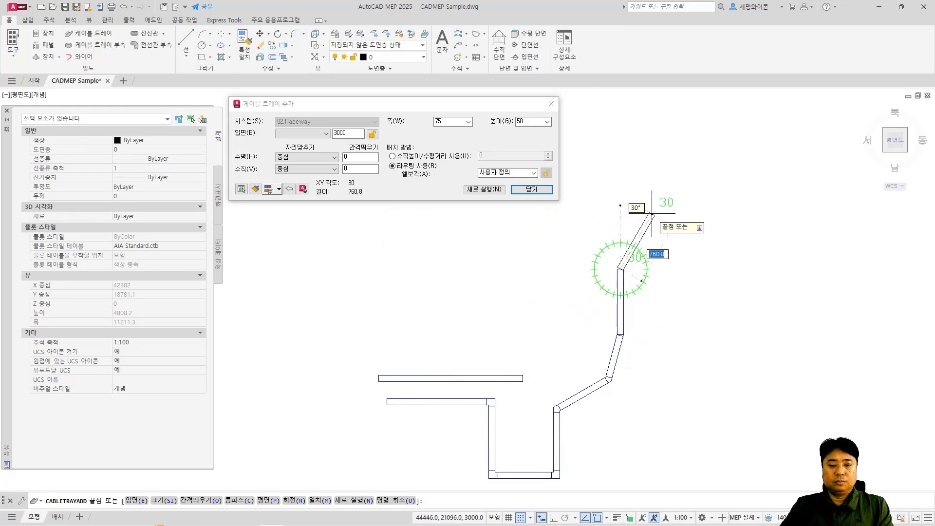
{"action": "left_click", "coordinate": [653, 214]}
{"action": "key", "text": "Return"}
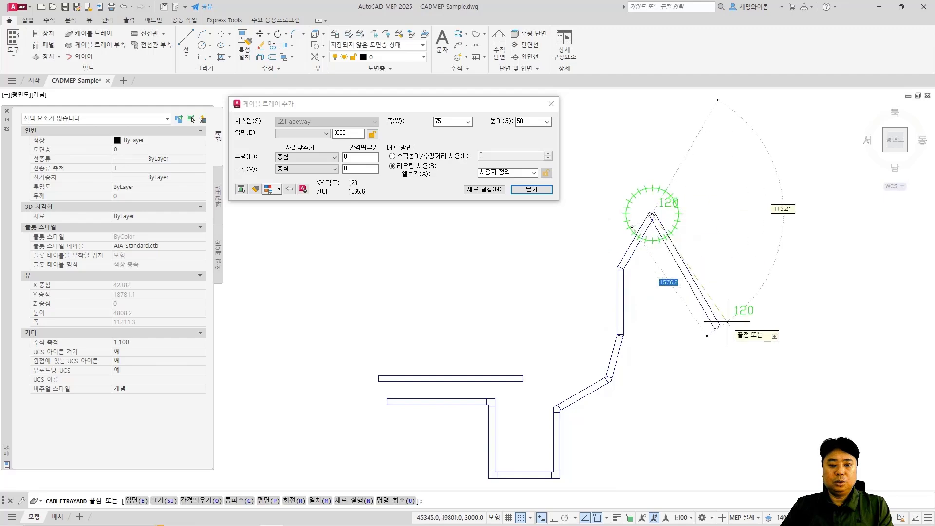
{"action": "key", "text": "Return"}
Select the shallow-angle elbow fitting below the vertical raceway segment and examine its shape and properties.
{"action": "scroll", "coordinate": [633, 341], "scroll_direction": "up", "scroll_amount": 5}
{"action": "left_click", "coordinate": [570, 305]}
{"action": "scroll", "coordinate": [594, 185], "scroll_direction": "down", "scroll_amount": 2}
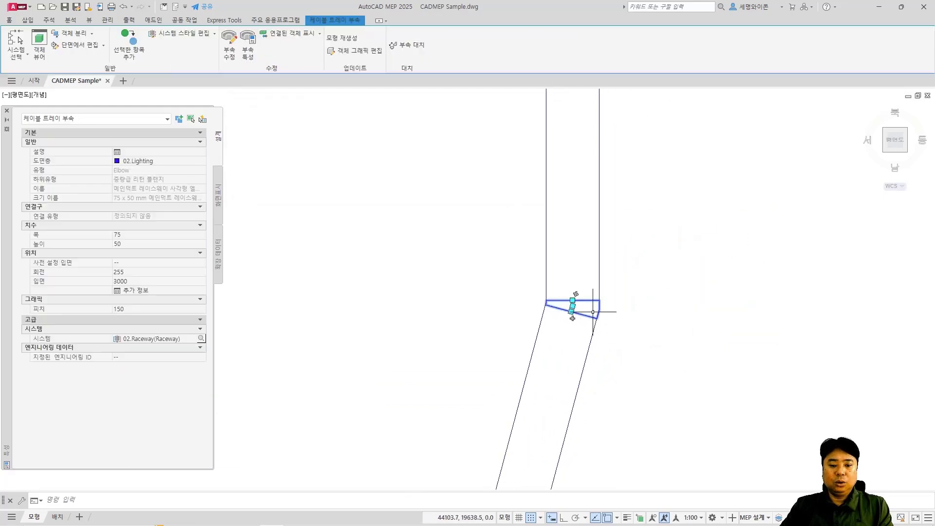
Examine the elbow fittings and oblique segments along the lower raceway run.
{"action": "scroll", "coordinate": [560, 267], "scroll_direction": "down", "scroll_amount": 2}
{"action": "key", "text": "Escape"}
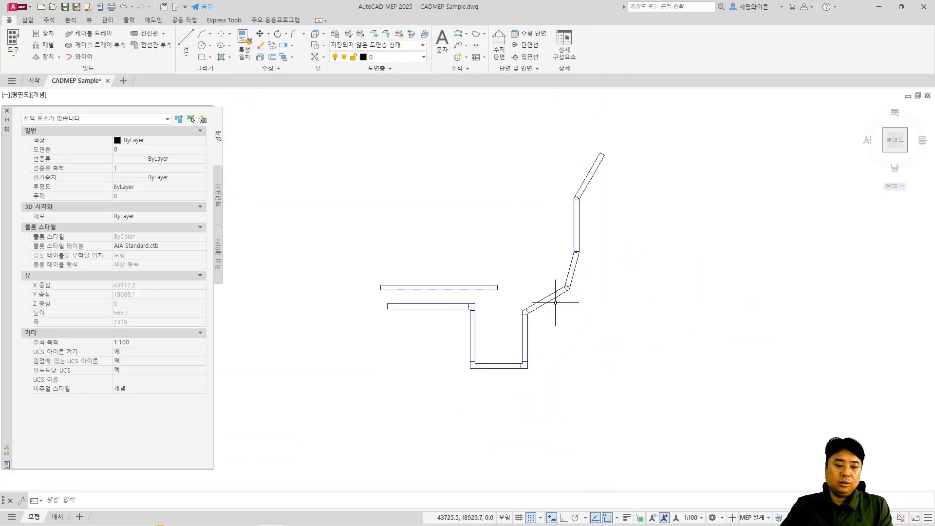
{"action": "scroll", "coordinate": [521, 320], "scroll_direction": "up", "scroll_amount": 3}
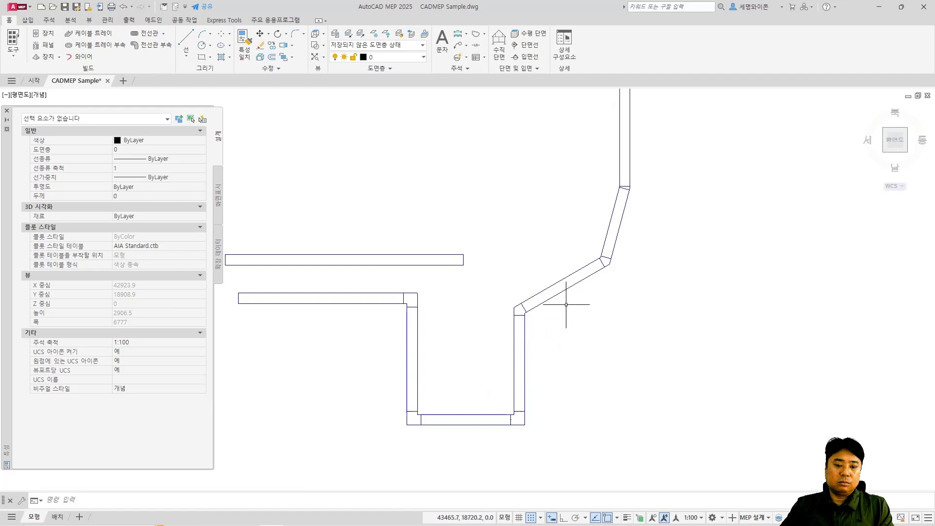
{"action": "scroll", "coordinate": [541, 314], "scroll_direction": "up", "scroll_amount": 2}
{"action": "scroll", "coordinate": [534, 301], "scroll_direction": "down", "scroll_amount": 2}
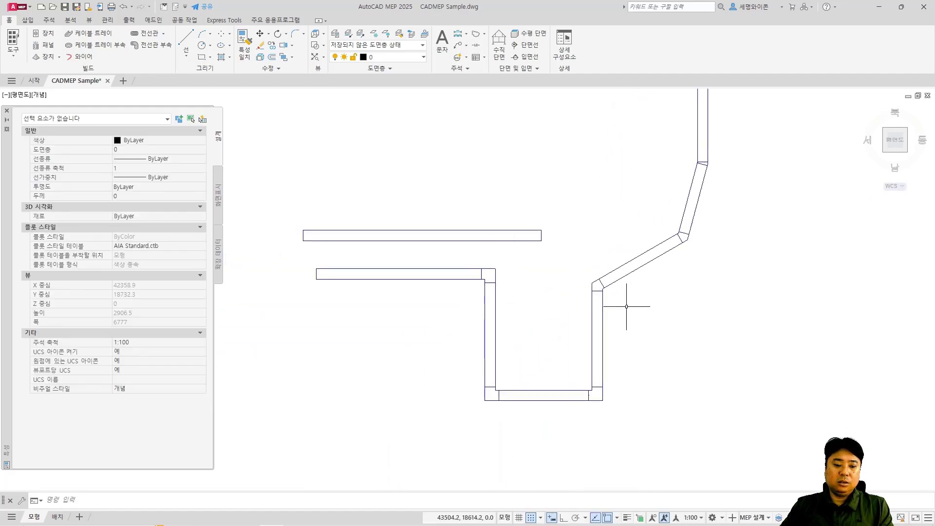
{"action": "middle_click_drag", "start_coordinate": [621, 302], "coordinate": [577, 368]}
{"action": "scroll", "coordinate": [530, 341], "scroll_direction": "down", "scroll_amount": 4}
{"action": "scroll", "coordinate": [540, 353], "scroll_direction": "up", "scroll_amount": 3}
{"action": "scroll", "coordinate": [537, 332], "scroll_direction": "up", "scroll_amount": 2}
{"action": "scroll", "coordinate": [612, 320], "scroll_direction": "down", "scroll_amount": 4}
{"action": "middle_click_drag", "start_coordinate": [611, 320], "coordinate": [566, 364]}
Erase the upper part of the lower raceway run beyond its first oblique segment.
{"action": "type", "text": "e"}
{"action": "key", "text": "space"}
{"action": "left_click", "coordinate": [704, 330]}
{"action": "left_click", "coordinate": [560, 130]}
{"action": "key", "text": "space"}
Try erasing the remaining oblique segment and the leftover elbow at its upper end, and undo those deletions.
{"action": "middle_click_drag", "start_coordinate": [506, 355], "coordinate": [528, 281]}
{"action": "scroll", "coordinate": [612, 269], "scroll_direction": "up", "scroll_amount": 2}
{"action": "type", "text": "e"}
{"action": "key", "text": "space"}
{"action": "left_click", "coordinate": [597, 267]}
{"action": "left_click", "coordinate": [581, 251]}
{"action": "key", "text": "space"}
{"action": "key", "text": "space"}
{"action": "scroll", "coordinate": [513, 322], "scroll_direction": "down", "scroll_amount": 2}
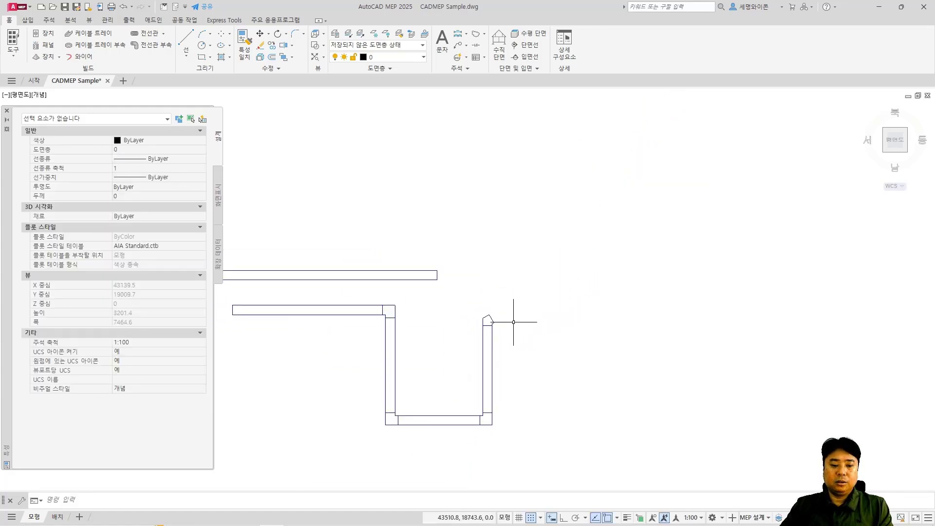
{"action": "key", "text": "ctrl+z"}
{"action": "key", "text": "ctrl+z"}
Erase only the leftover elbow at the upper end of the oblique raceway segment.
{"action": "key", "text": "space"}
{"action": "left_click", "coordinate": [588, 257]}
{"action": "key", "text": "space"}
{"action": "middle_click_drag", "start_coordinate": [538, 307], "coordinate": [575, 276]}
{"action": "scroll", "coordinate": [613, 239], "scroll_direction": "up", "scroll_amount": 8}
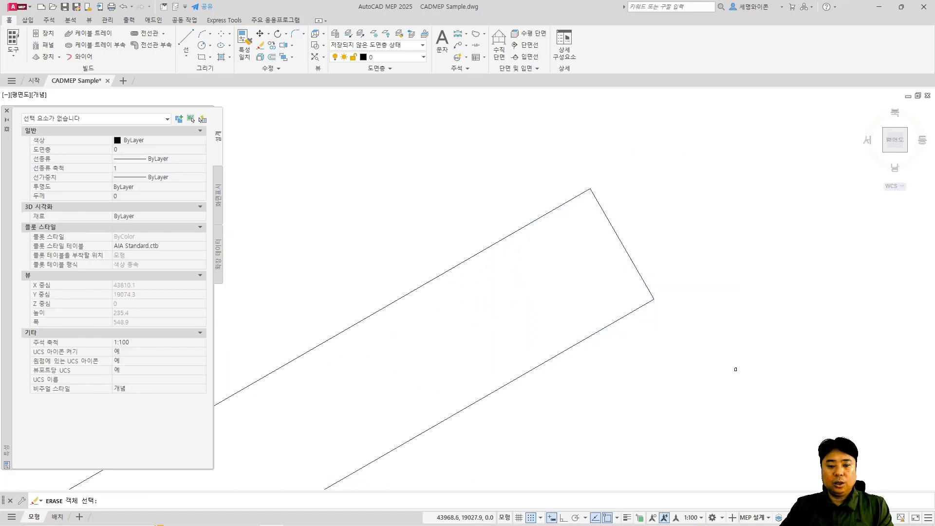
{"action": "scroll", "coordinate": [493, 284], "scroll_direction": "down", "scroll_amount": 12}
{"action": "middle_click_drag", "start_coordinate": [465, 309], "coordinate": [533, 337]}
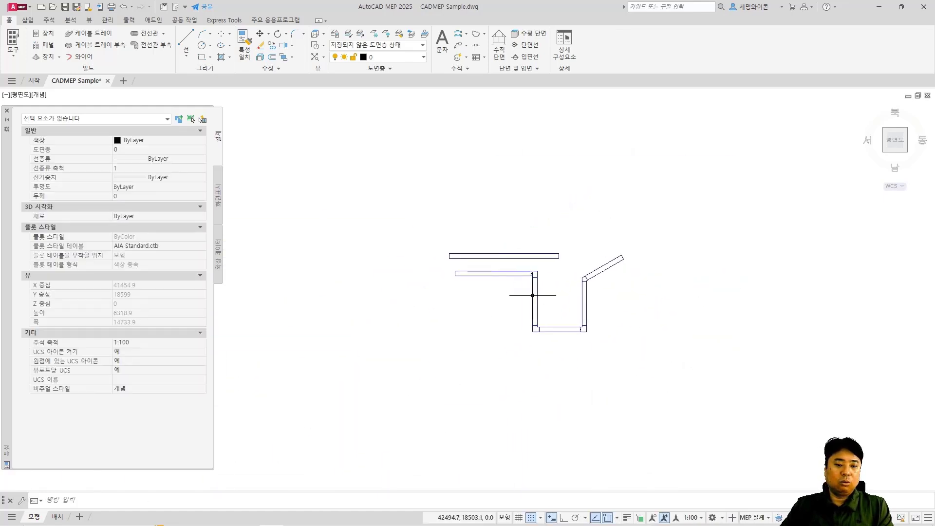
{"action": "left_click", "coordinate": [517, 287]}
{"action": "left_click", "coordinate": [503, 283]}
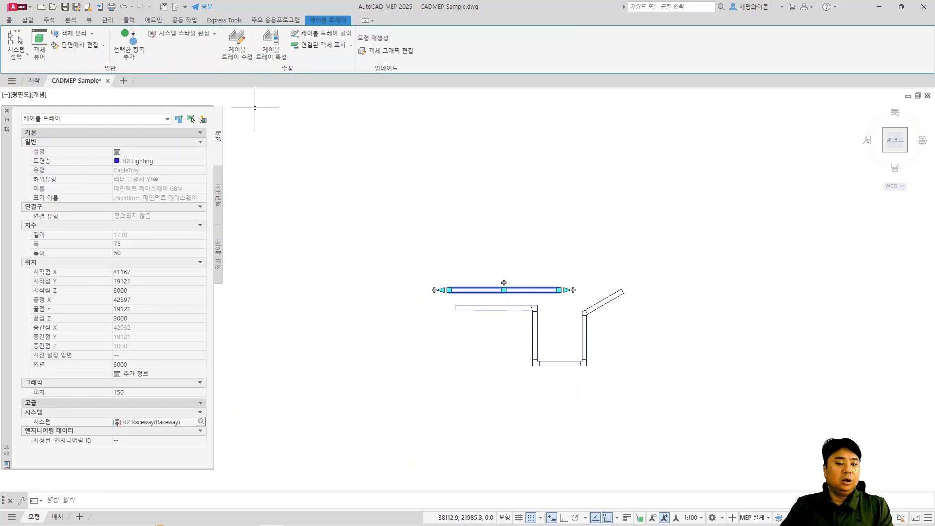
{"action": "key", "text": "Escape"}
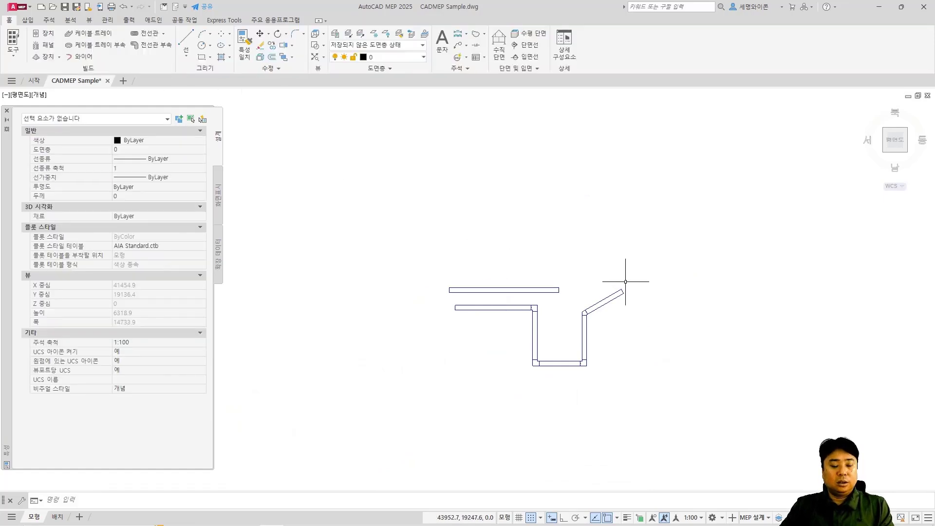
Use Add Selected on the straight raceway to draw a stepped run above it: right, up, right, down and right with right-angle bends.
{"action": "left_click", "coordinate": [565, 302]}
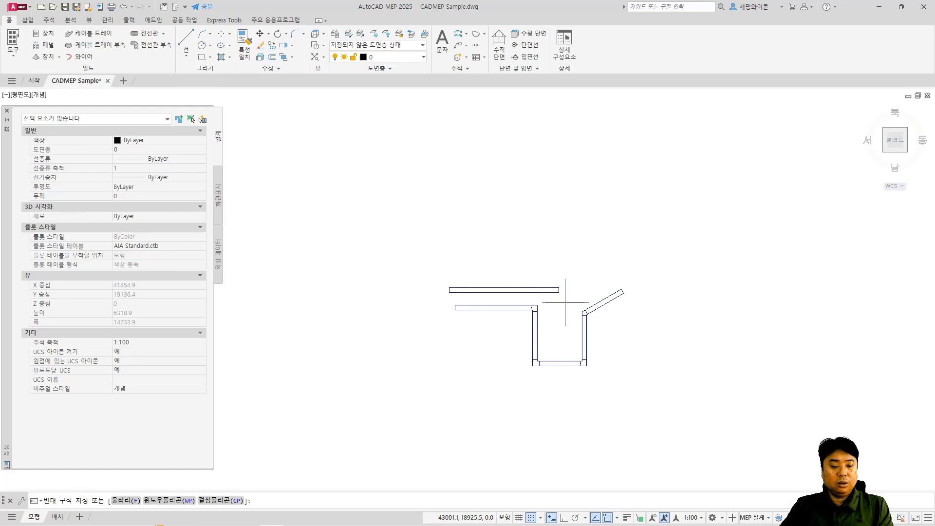
{"action": "left_click", "coordinate": [553, 256]}
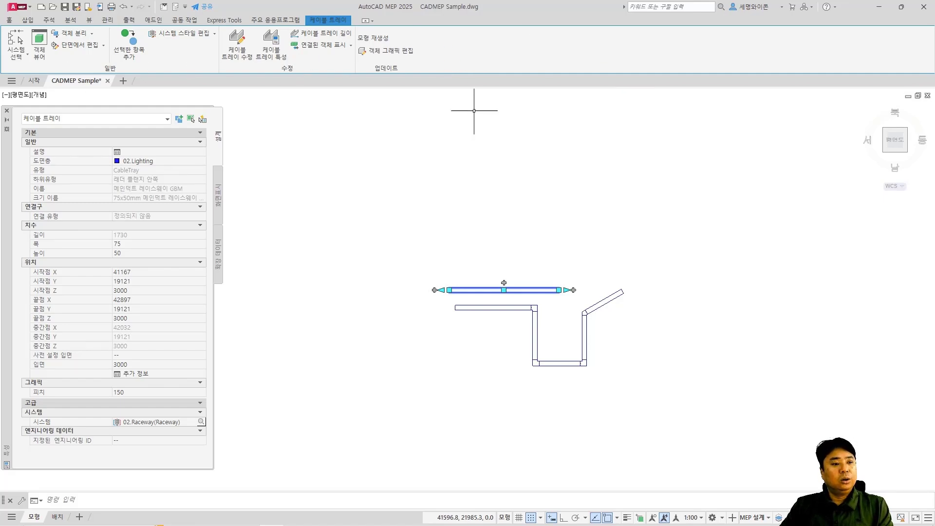
{"action": "left_click", "coordinate": [140, 53]}
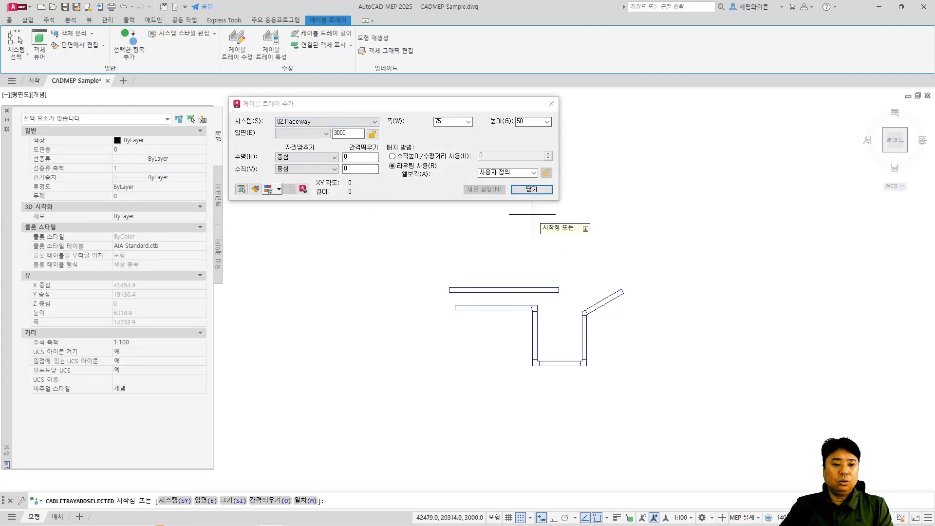
{"action": "middle_click_drag", "start_coordinate": [533, 219], "coordinate": [520, 267]}
{"action": "left_click", "coordinate": [455, 246]}
{"action": "left_click", "coordinate": [581, 246]}
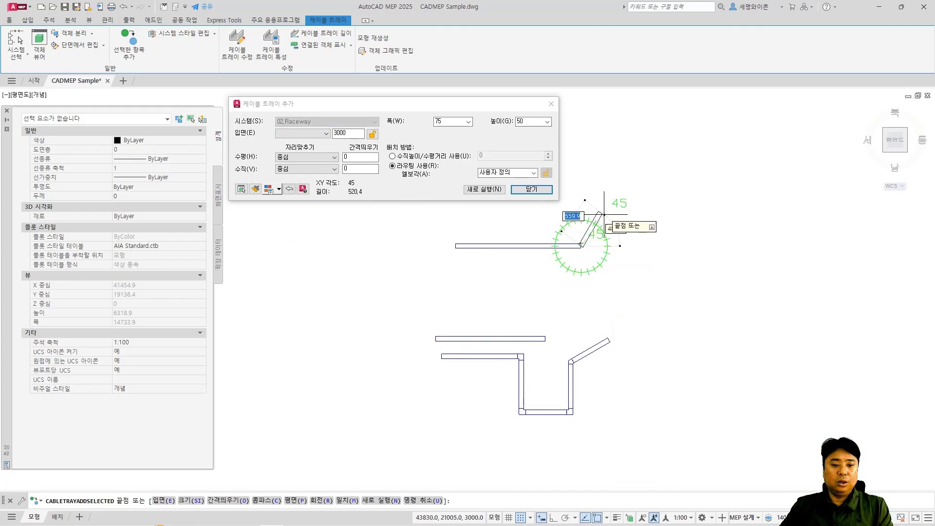
{"action": "left_click", "coordinate": [580, 180]}
{"action": "left_click", "coordinate": [670, 179]}
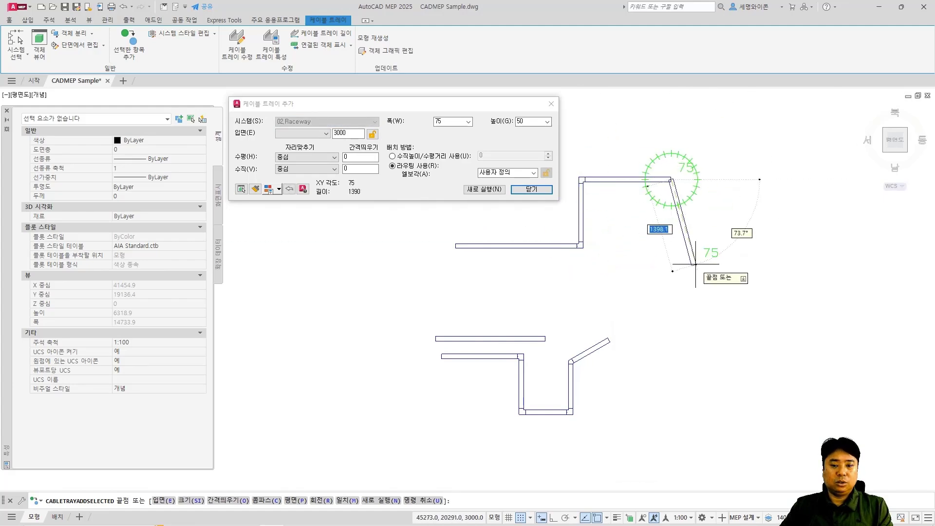
{"action": "left_click", "coordinate": [671, 280]}
{"action": "left_click", "coordinate": [768, 280]}
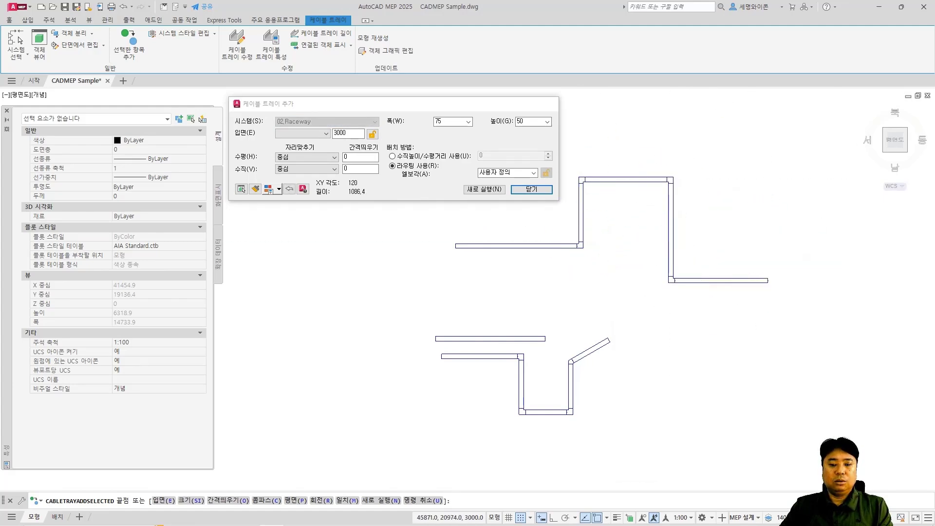
{"action": "key", "text": "Return"}
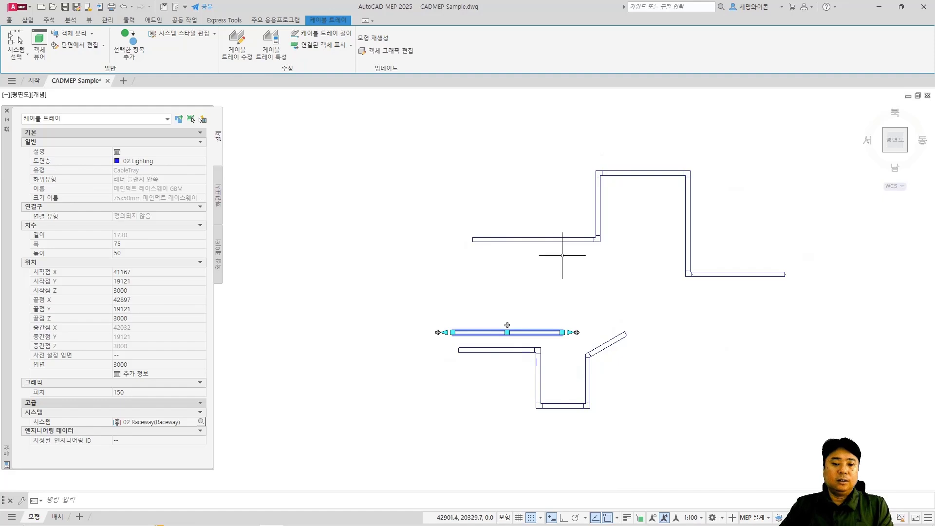
Add a perpendicular raceway branch about 680 long upward from the middle of the straight raceway, and apply the proposed tee connection.
{"action": "middle_click_drag", "start_coordinate": [593, 314], "coordinate": [600, 242]}
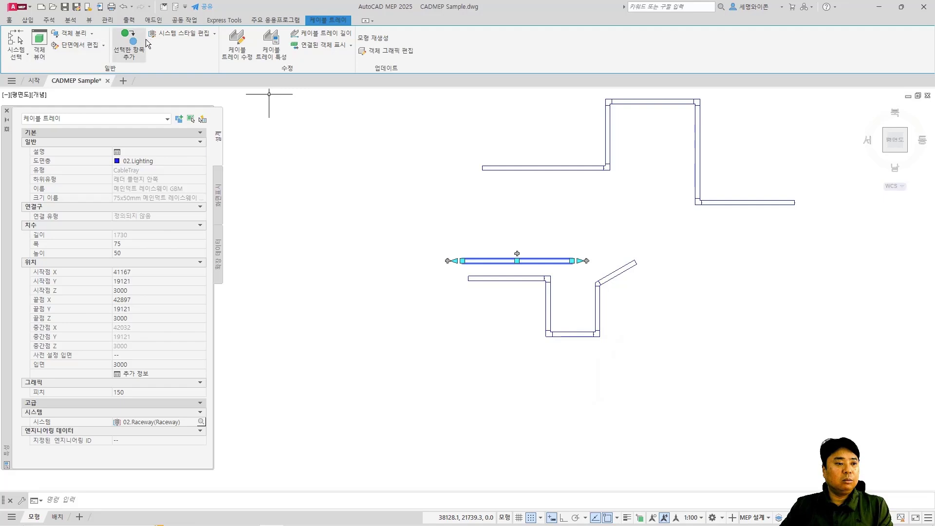
{"action": "left_click", "coordinate": [129, 44]}
{"action": "scroll", "coordinate": [494, 209], "scroll_direction": "up", "scroll_amount": 2}
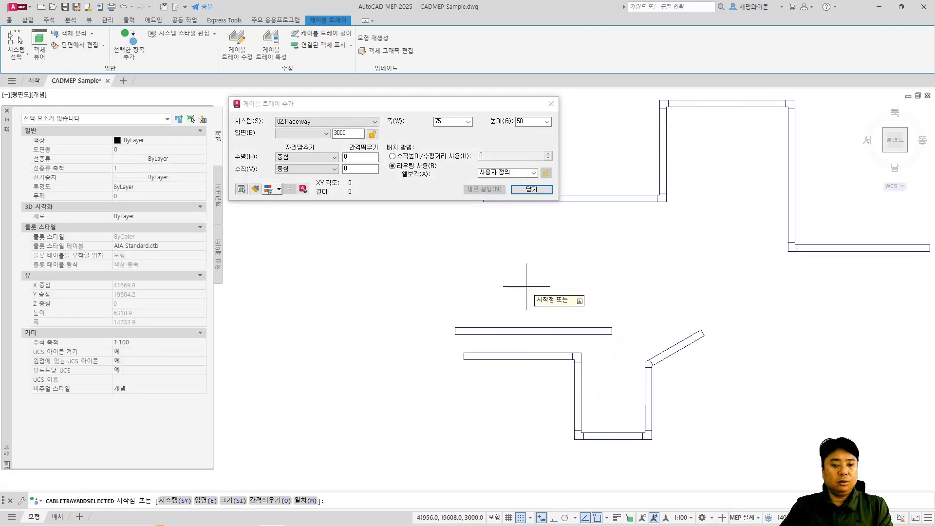
{"action": "left_click", "coordinate": [530, 332]}
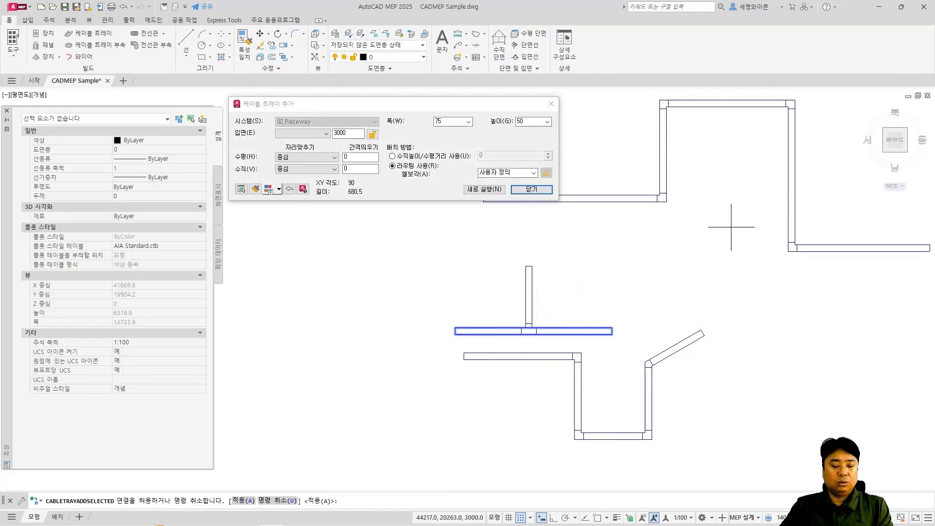
{"action": "scroll", "coordinate": [553, 323], "scroll_direction": "up", "scroll_amount": 2}
{"action": "scroll", "coordinate": [579, 292], "scroll_direction": "down", "scroll_amount": 5}
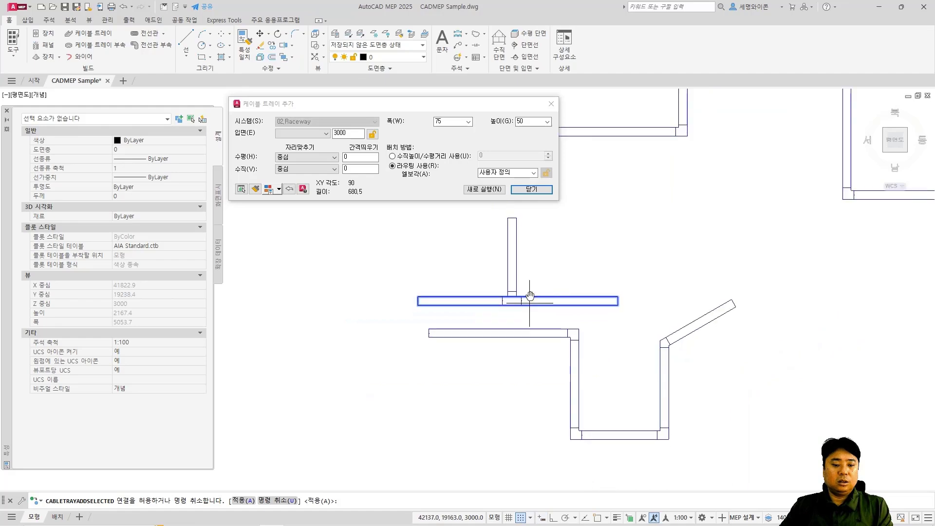
{"action": "scroll", "coordinate": [592, 311], "scroll_direction": "up", "scroll_amount": 1}
{"action": "scroll", "coordinate": [718, 305], "scroll_direction": "up", "scroll_amount": 1}
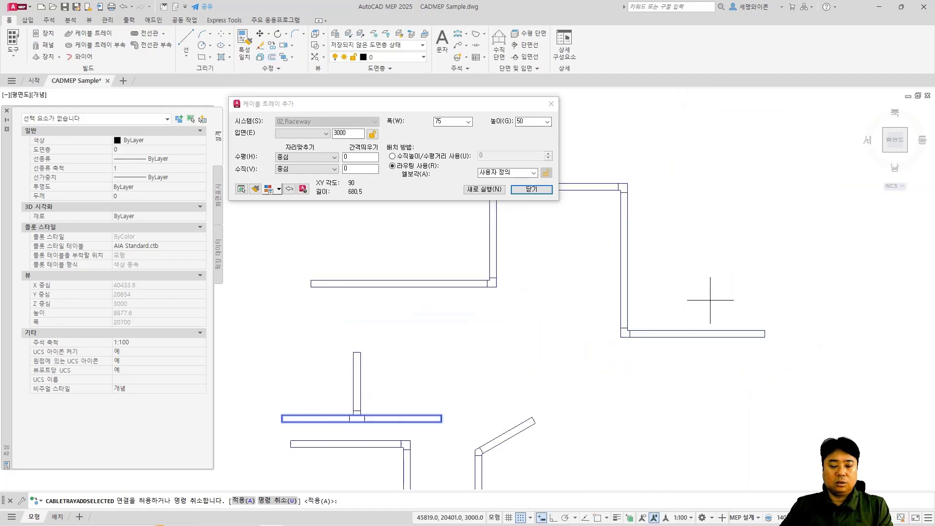
{"action": "key", "text": "Return"}
Draw a raceway about 896 long down onto the stepped run's last horizontal segment, apply the connection, and continue it downward to form a cross.
{"action": "left_click", "coordinate": [698, 252]}
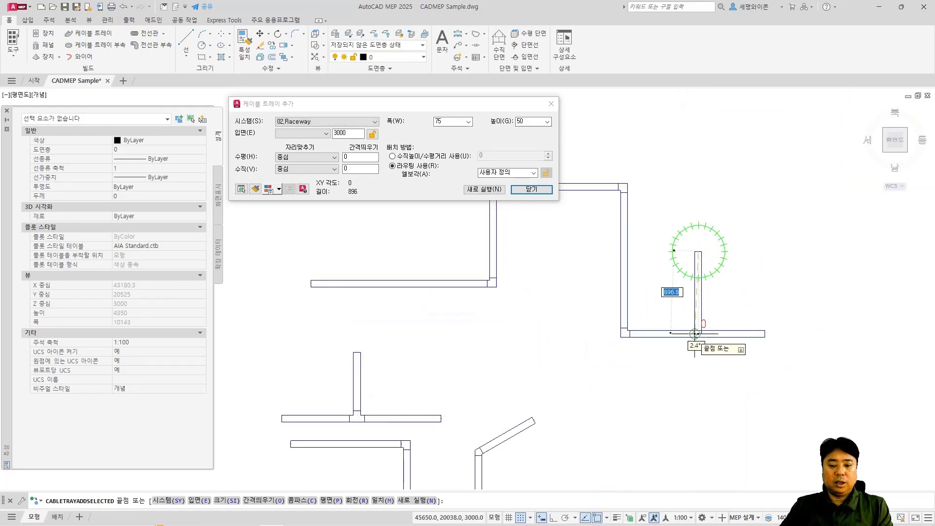
{"action": "left_click", "coordinate": [695, 333]}
{"action": "key", "text": "Return"}
{"action": "scroll", "coordinate": [698, 327], "scroll_direction": "up", "scroll_amount": 2}
{"action": "left_click", "coordinate": [690, 312]}
{"action": "scroll", "coordinate": [695, 346], "scroll_direction": "down", "scroll_amount": 2}
{"action": "middle_click_drag", "start_coordinate": [693, 378], "coordinate": [693, 335]}
{"action": "left_click", "coordinate": [693, 360]}
{"action": "key", "text": "Escape"}
{"action": "scroll", "coordinate": [687, 361], "scroll_direction": "down", "scroll_amount": 4}
{"action": "scroll", "coordinate": [643, 349], "scroll_direction": "up", "scroll_amount": 4}
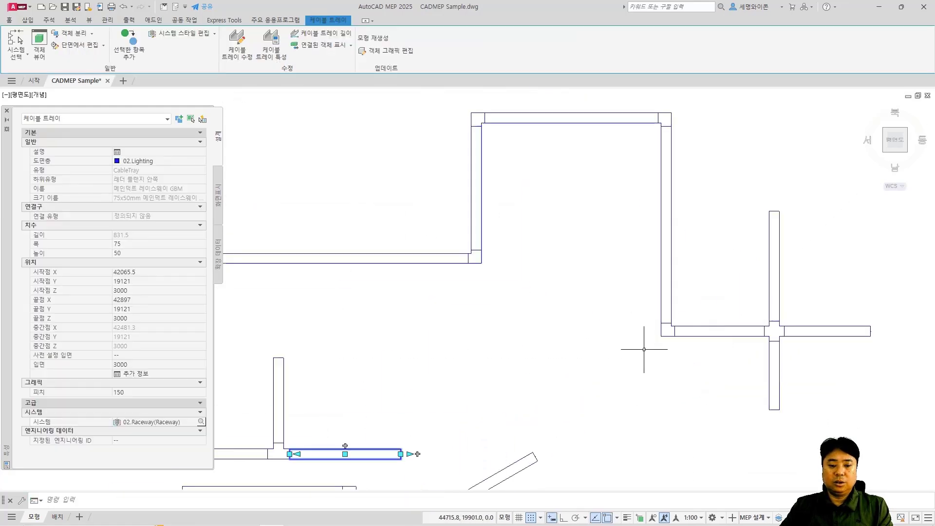
{"action": "key", "text": "Escape"}
Erase all raceway runs and fittings in the drawing.
{"action": "scroll", "coordinate": [591, 346], "scroll_direction": "down", "scroll_amount": 4}
{"action": "middle_click_drag", "start_coordinate": [589, 345], "coordinate": [614, 314]}
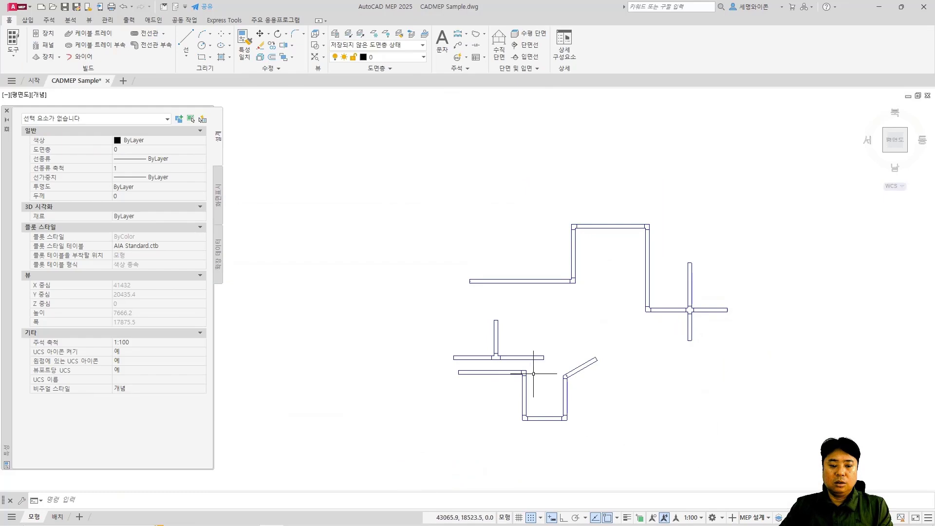
{"action": "type", "text": "e"}
{"action": "key", "text": "Return"}
{"action": "left_click", "coordinate": [408, 193]}
{"action": "left_click", "coordinate": [768, 453]}
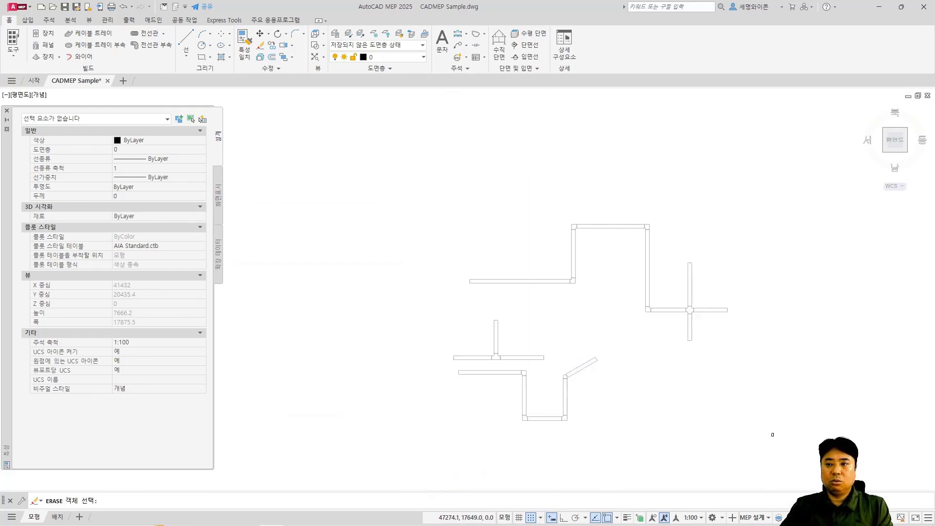
{"action": "left_click", "coordinate": [783, 446]}
{"action": "key", "text": "Return"}
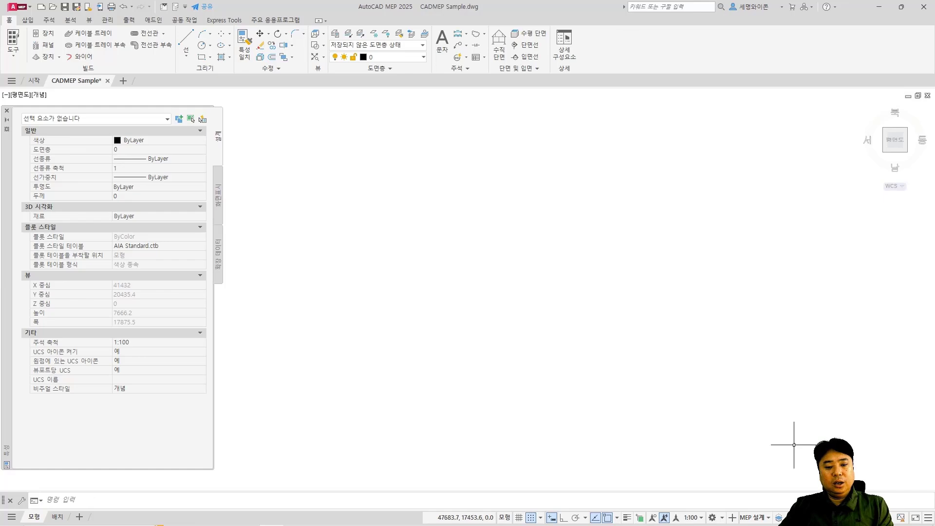
Draw one long horizontal 75x50 raceway in the 02.Raceway system at elevation 3000.
{"action": "left_click", "coordinate": [87, 33]}
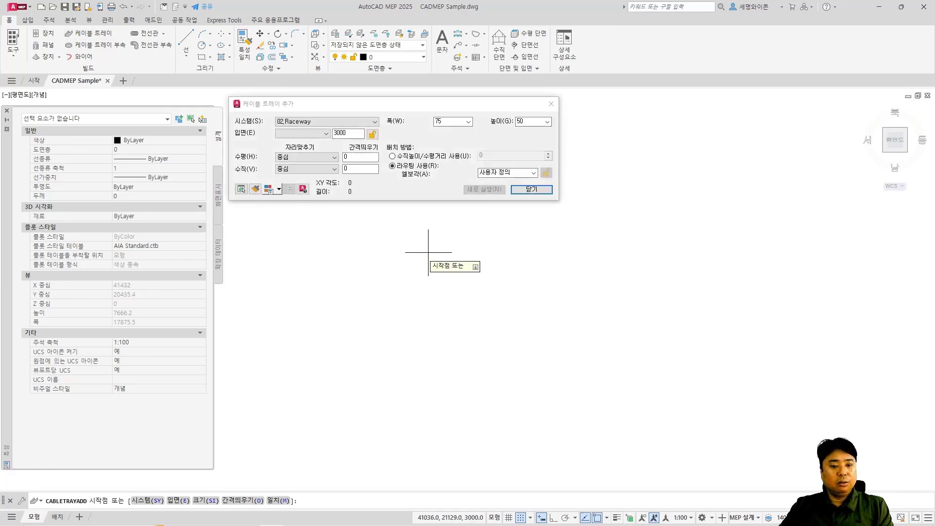
{"action": "left_click", "coordinate": [306, 266]}
{"action": "left_click", "coordinate": [746, 266]}
{"action": "key", "text": "Return"}
{"action": "middle_click_drag", "start_coordinate": [550, 224], "coordinate": [549, 245]}
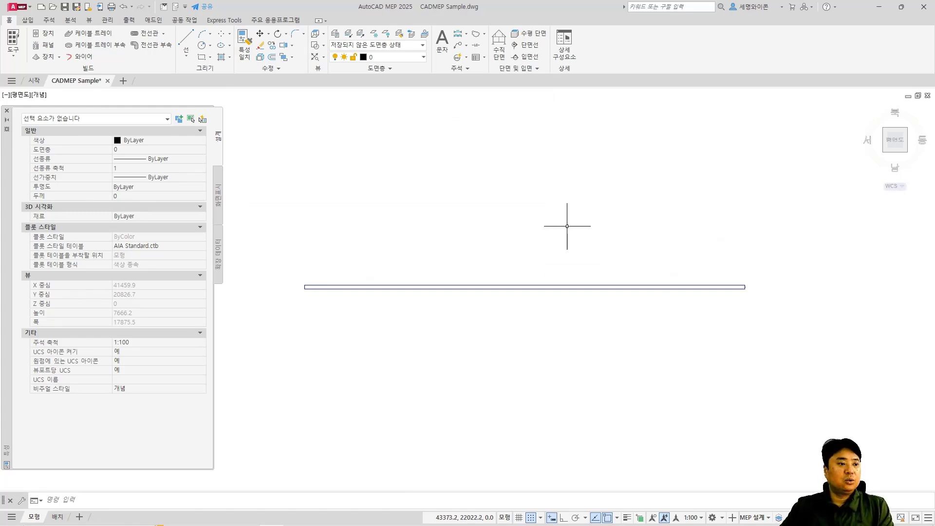
Start adding an electrical device and open its style browser, enlarged beside the properties.
{"action": "left_click", "coordinate": [60, 58]}
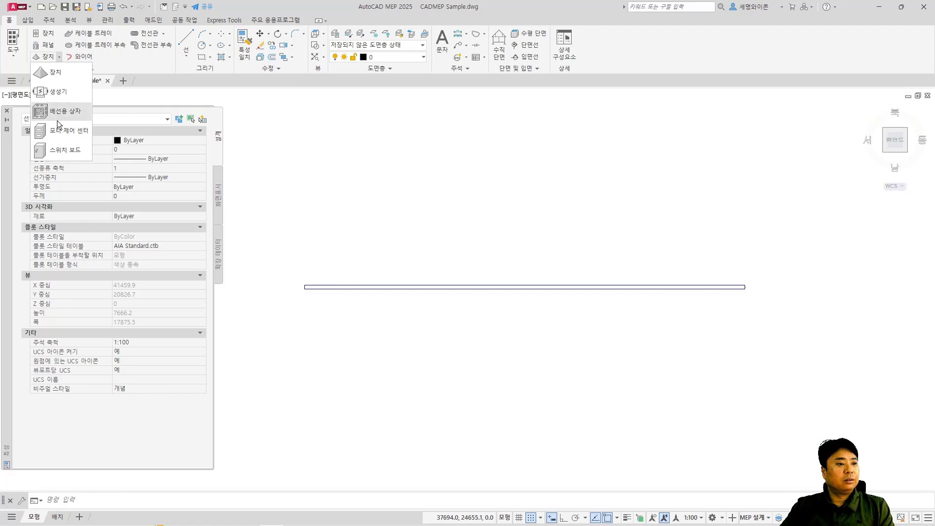
{"action": "left_click", "coordinate": [52, 34]}
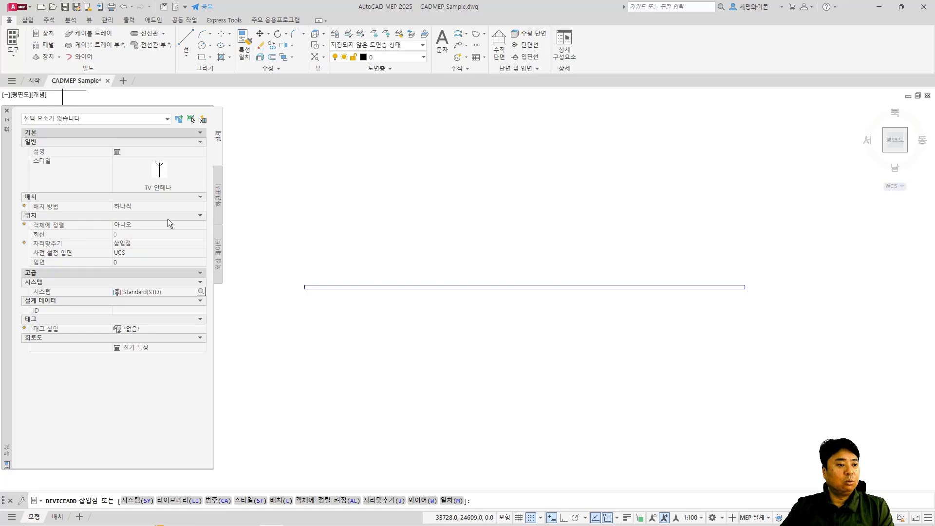
{"action": "left_click", "coordinate": [158, 176]}
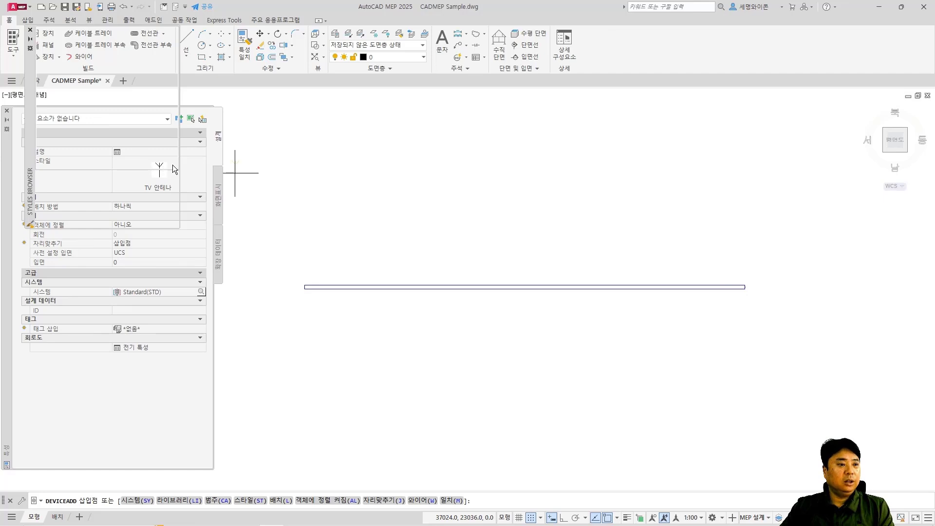
{"action": "mouse_move", "coordinate": [30, 98]}
{"action": "left_mouse_down"}
{"action": "mouse_move", "coordinate": [147, 136]}
{"action": "mouse_move", "coordinate": [513, 164]}
{"action": "left_mouse_up"}
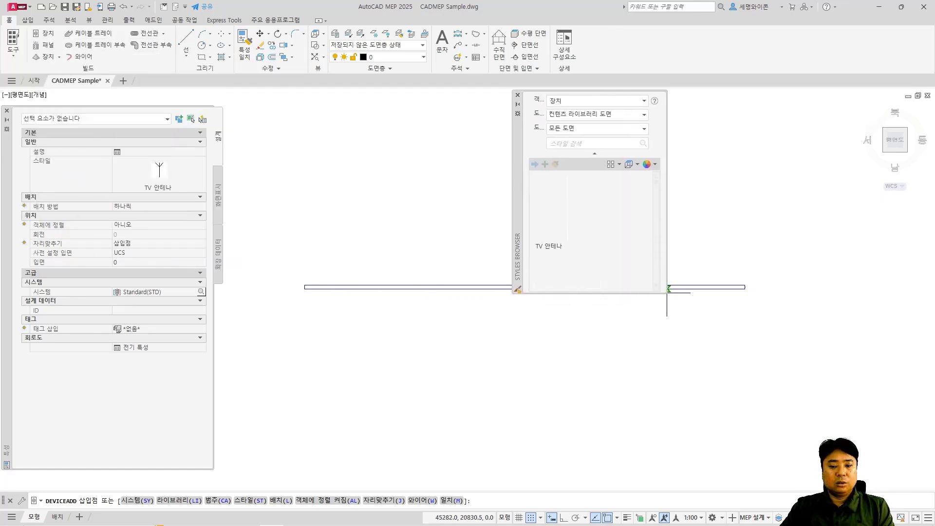
{"action": "left_click_drag", "start_coordinate": [665, 292], "coordinate": [836, 493]}
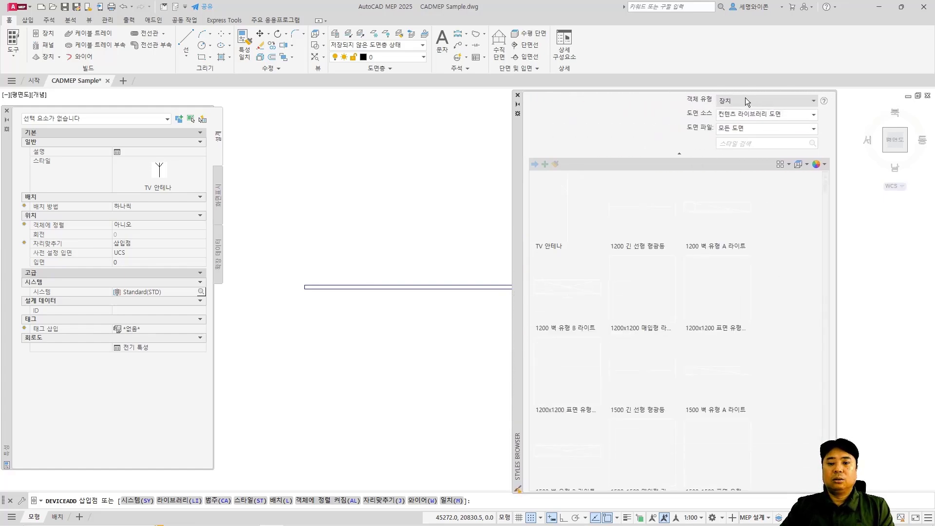
Limit the style browser to Lighting Fluorescent (Global).dwg and show its previews in southwest isometric view on a black background.
{"action": "left_click", "coordinate": [751, 128]}
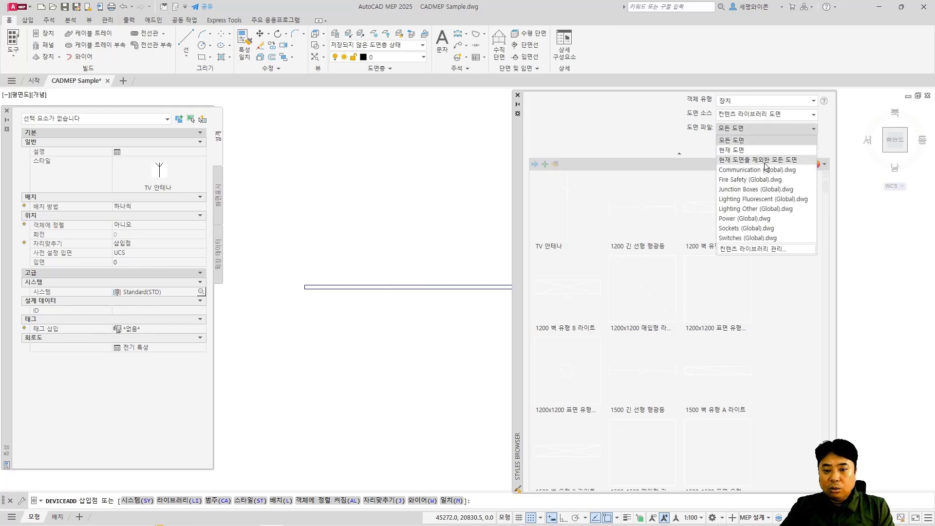
{"action": "left_click", "coordinate": [748, 202]}
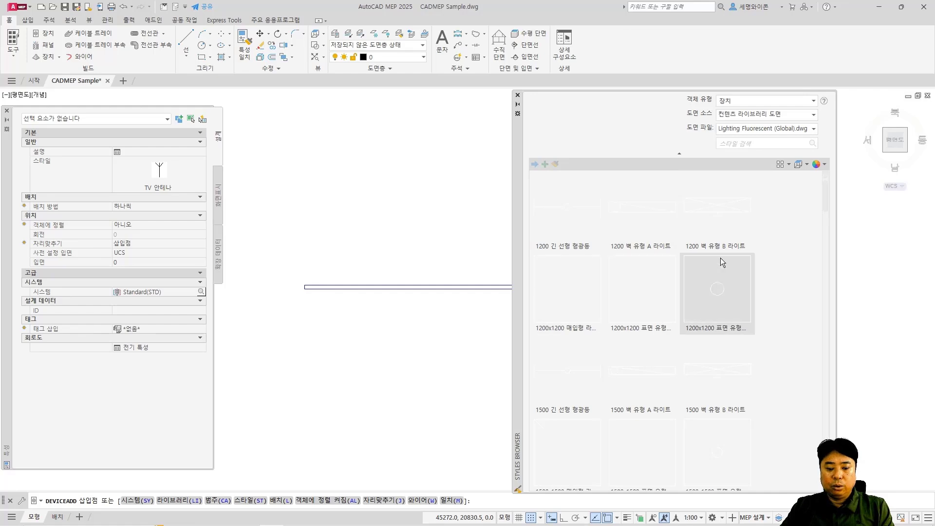
{"action": "left_click", "coordinate": [801, 164]}
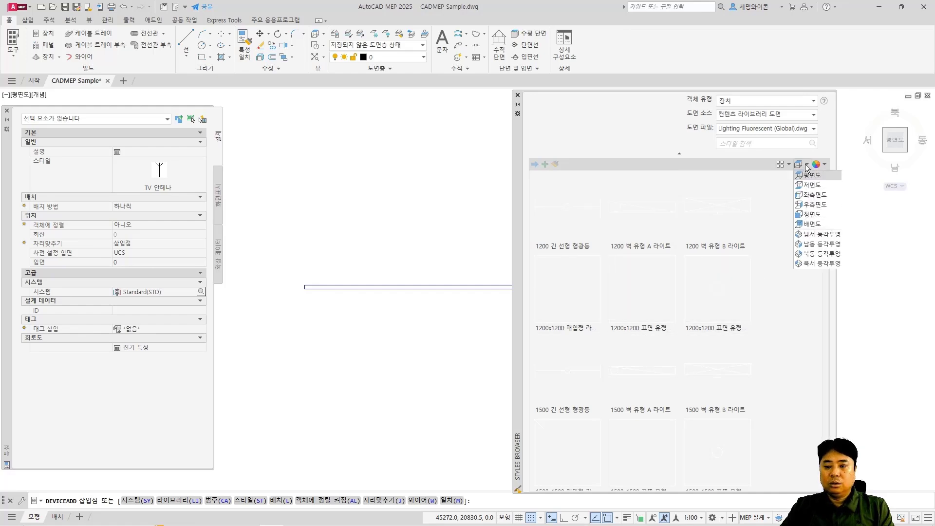
{"action": "left_click", "coordinate": [802, 236]}
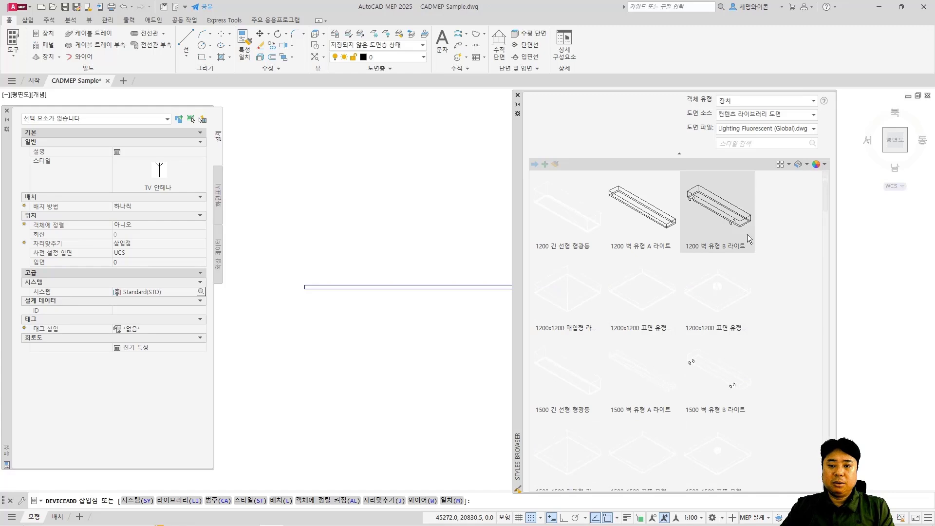
{"action": "left_click", "coordinate": [825, 166]}
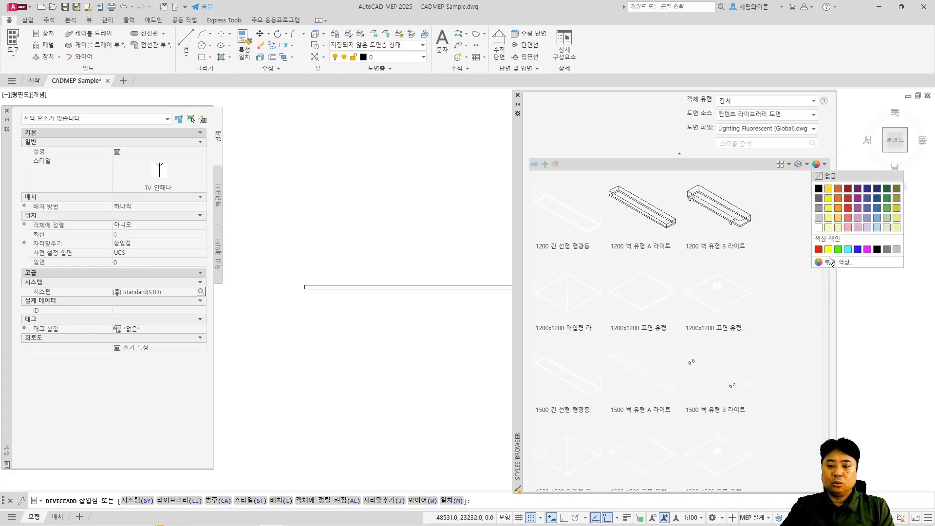
{"action": "left_click", "coordinate": [818, 250]}
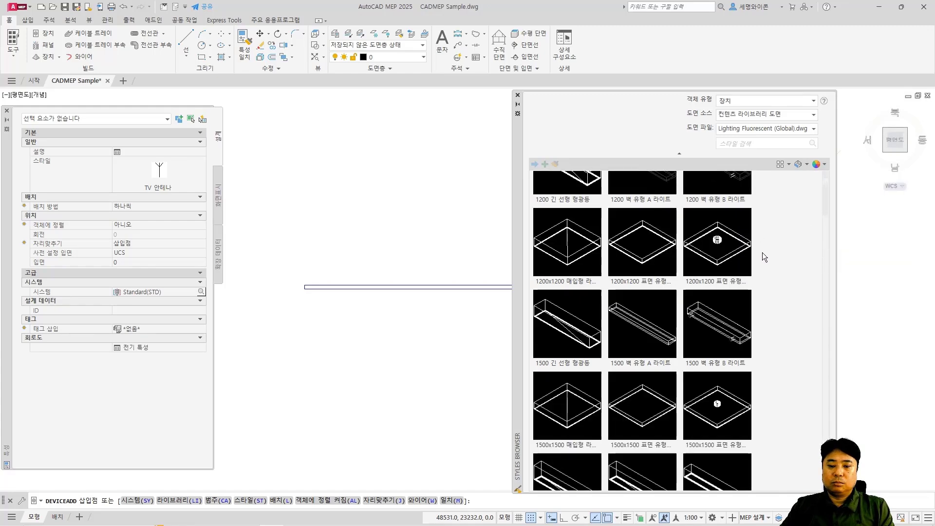
Look through the fluorescent light styles of the various sizes and mounting types.
{"action": "scroll", "coordinate": [775, 249], "scroll_direction": "down", "scroll_amount": 1}
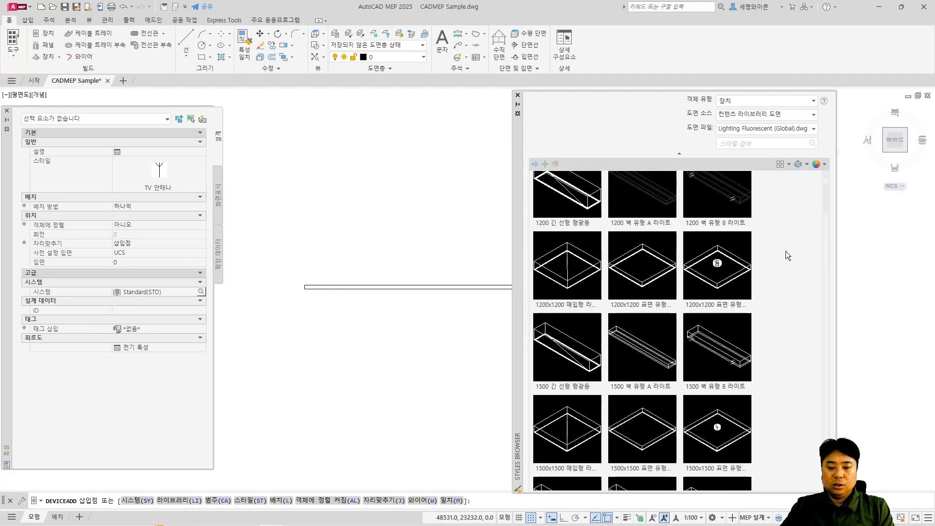
{"action": "scroll", "coordinate": [785, 250], "scroll_direction": "down", "scroll_amount": 2}
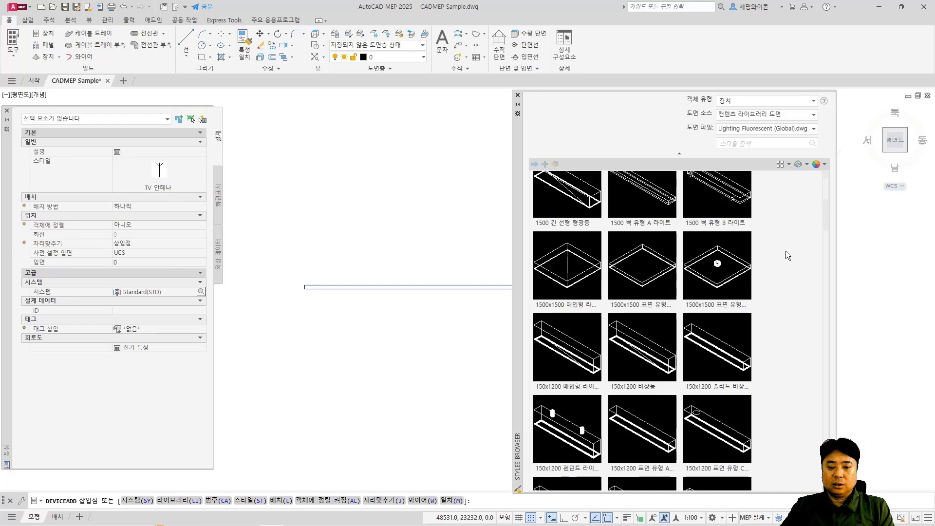
{"action": "scroll", "coordinate": [784, 251], "scroll_direction": "down", "scroll_amount": 3}
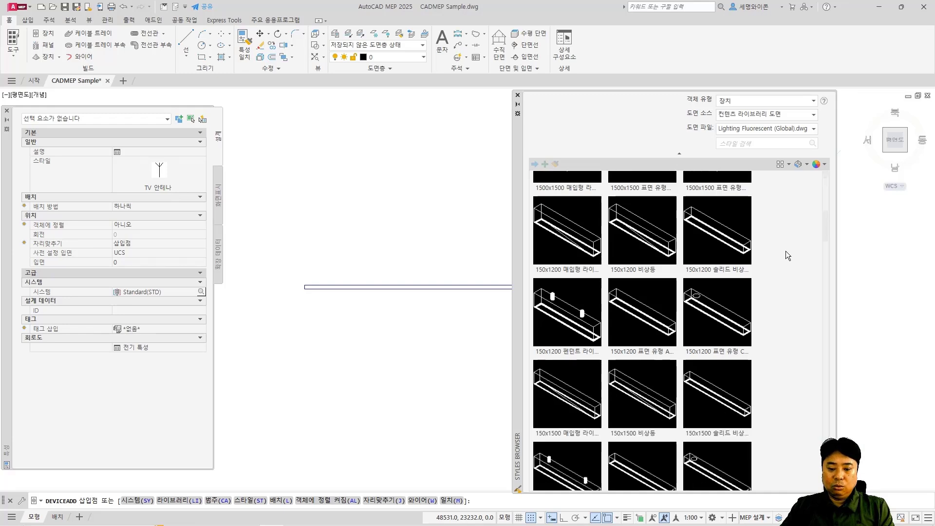
{"action": "scroll", "coordinate": [784, 275], "scroll_direction": "up", "scroll_amount": 3}
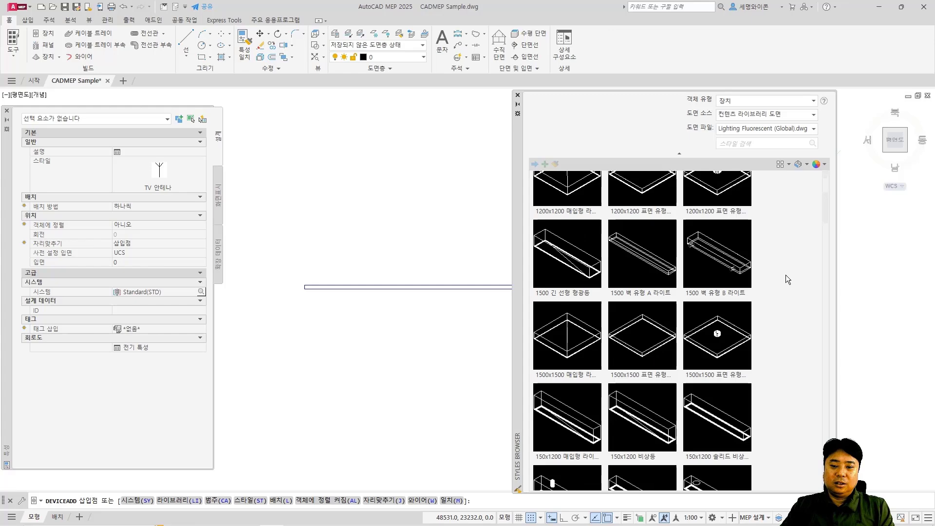
{"action": "scroll", "coordinate": [785, 275], "scroll_direction": "up", "scroll_amount": 5}
{"action": "scroll", "coordinate": [787, 275], "scroll_direction": "down", "scroll_amount": 6}
{"action": "scroll", "coordinate": [788, 274], "scroll_direction": "down", "scroll_amount": 3}
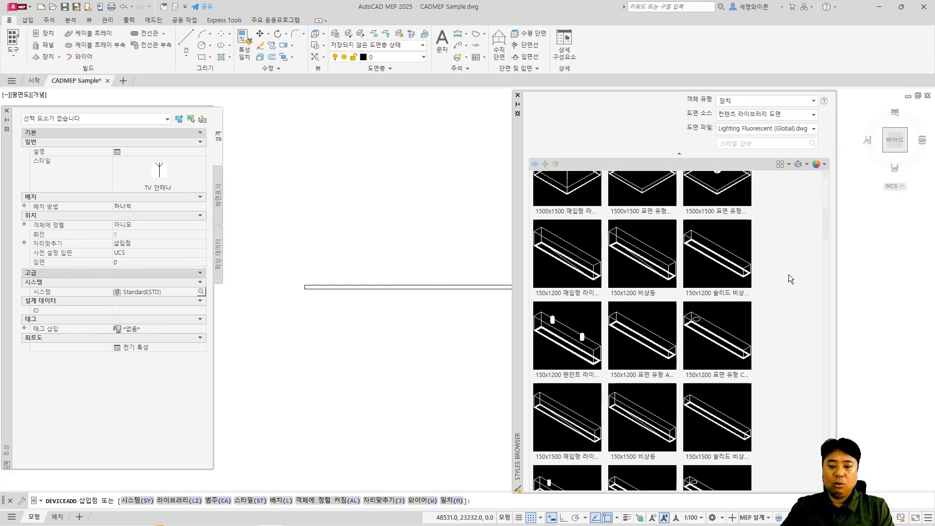
{"action": "scroll", "coordinate": [788, 274], "scroll_direction": "up", "scroll_amount": 6}
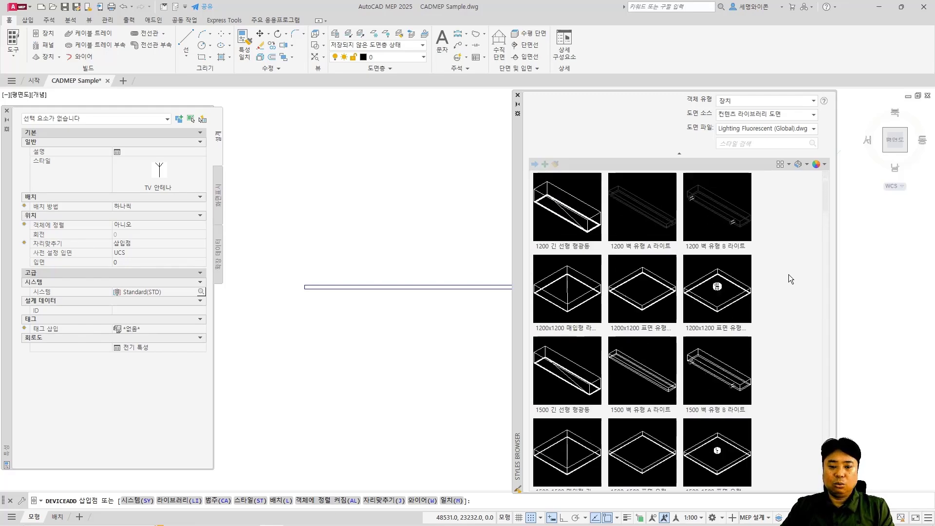
{"action": "scroll", "coordinate": [788, 273], "scroll_direction": "down", "scroll_amount": 2}
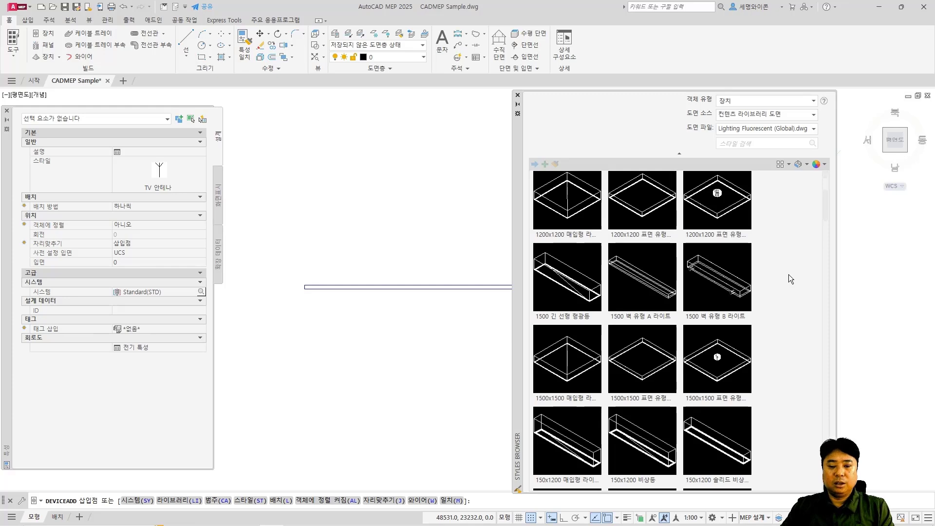
{"action": "scroll", "coordinate": [788, 274], "scroll_direction": "up", "scroll_amount": 2}
{"action": "scroll", "coordinate": [786, 261], "scroll_direction": "down", "scroll_amount": 1}
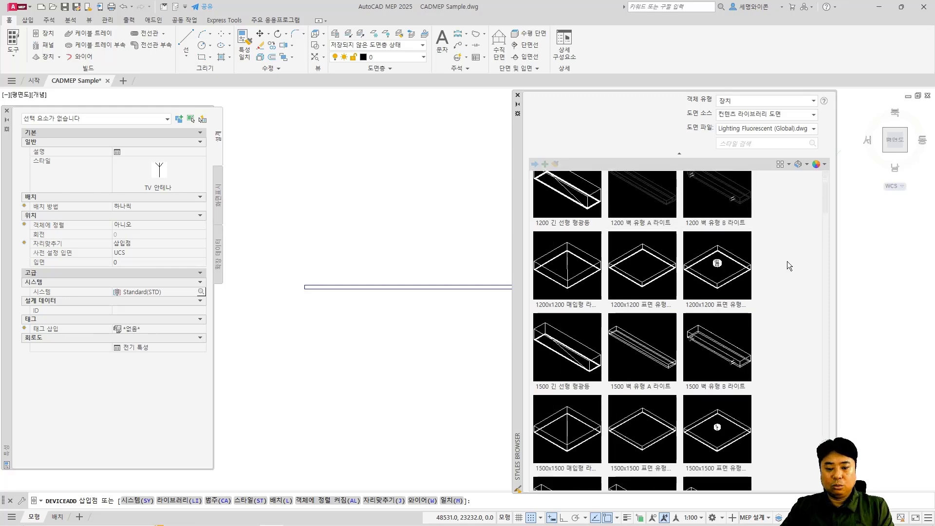
{"action": "scroll", "coordinate": [779, 272], "scroll_direction": "down", "scroll_amount": 2}
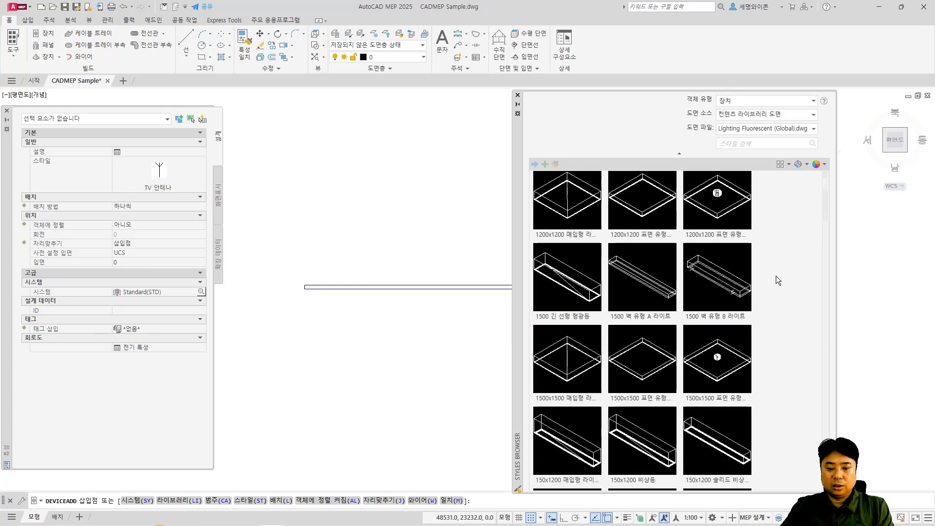
Choose the 150x1200 표면 유형 A 라이트 style for the device being added.
{"action": "scroll", "coordinate": [775, 275], "scroll_direction": "down", "scroll_amount": 1}
{"action": "scroll", "coordinate": [720, 341], "scroll_direction": "down", "scroll_amount": 1}
{"action": "scroll", "coordinate": [685, 337], "scroll_direction": "down", "scroll_amount": 1}
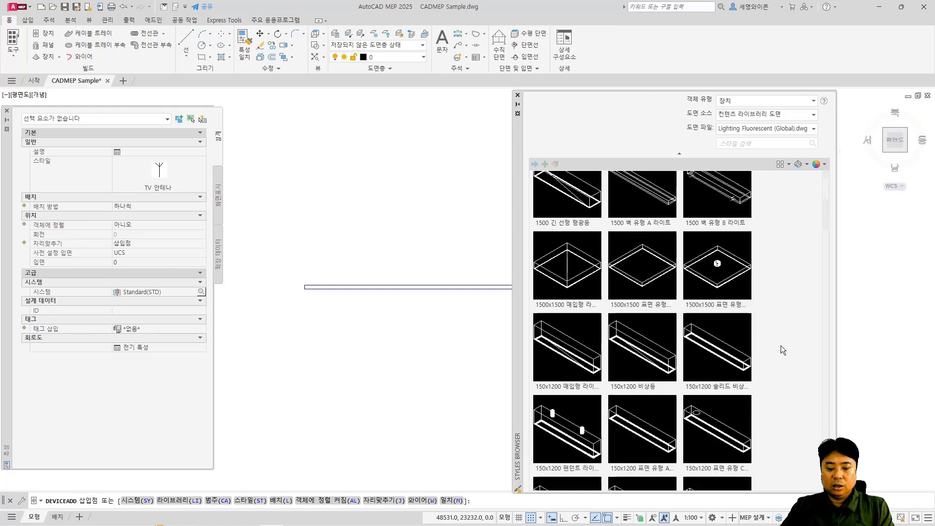
{"action": "scroll", "coordinate": [781, 345], "scroll_direction": "down", "scroll_amount": 1}
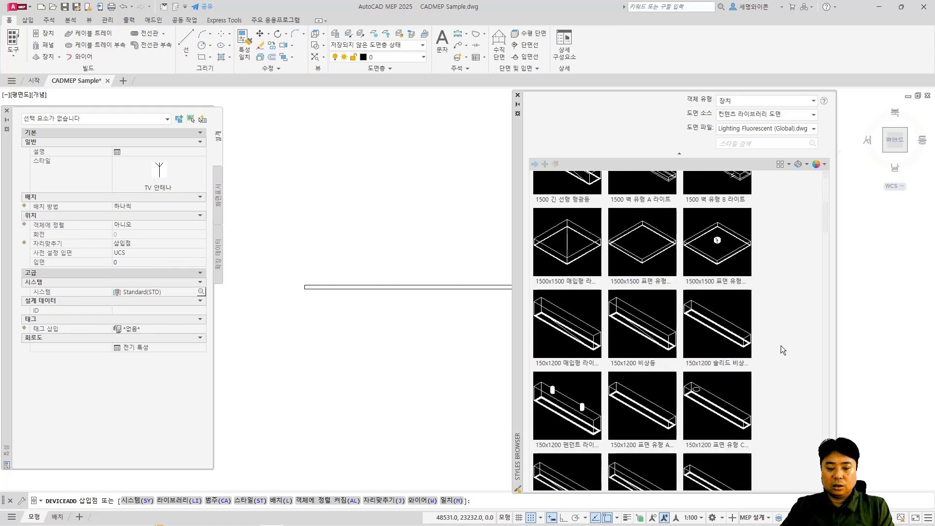
{"action": "left_click", "coordinate": [662, 415]}
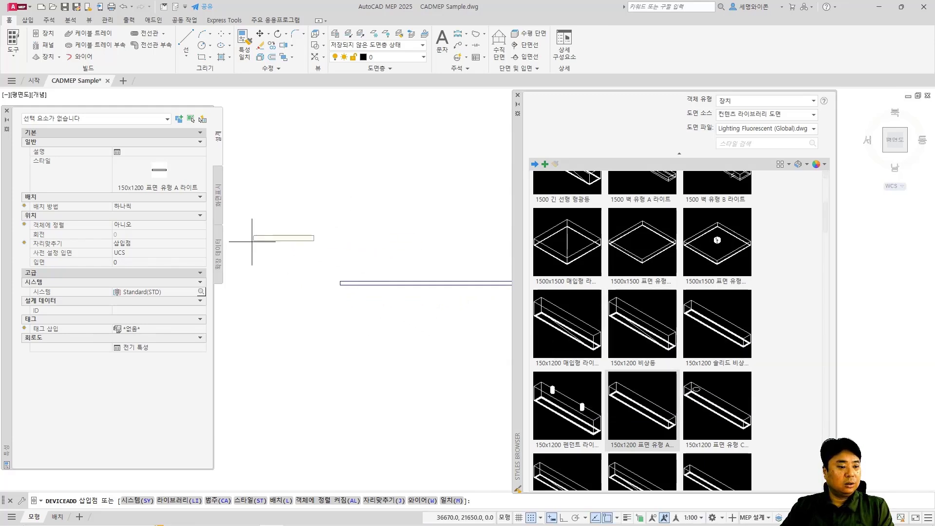
Place one light at rotation 0 against the raceway near its left end, then close the style browser and end the command.
{"action": "left_click", "coordinate": [135, 263]}
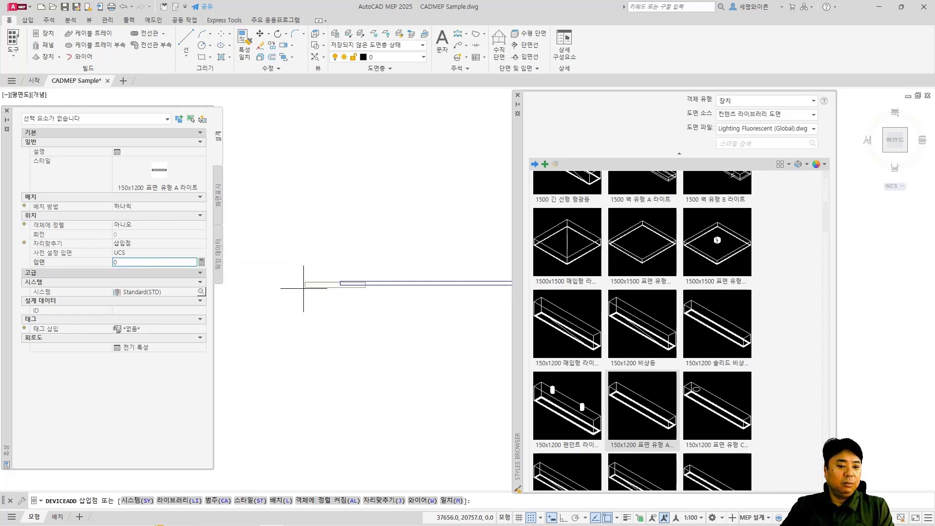
{"action": "left_click", "coordinate": [400, 283]}
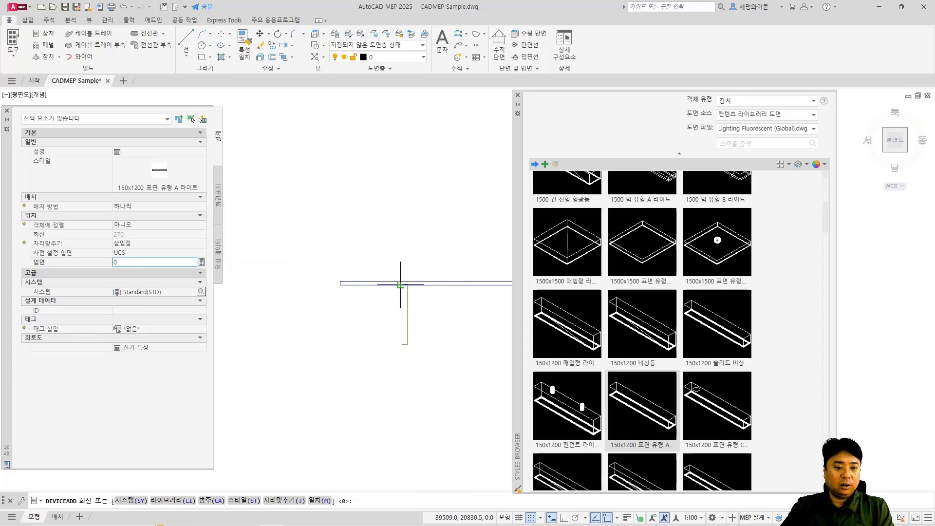
{"action": "left_click", "coordinate": [469, 273]}
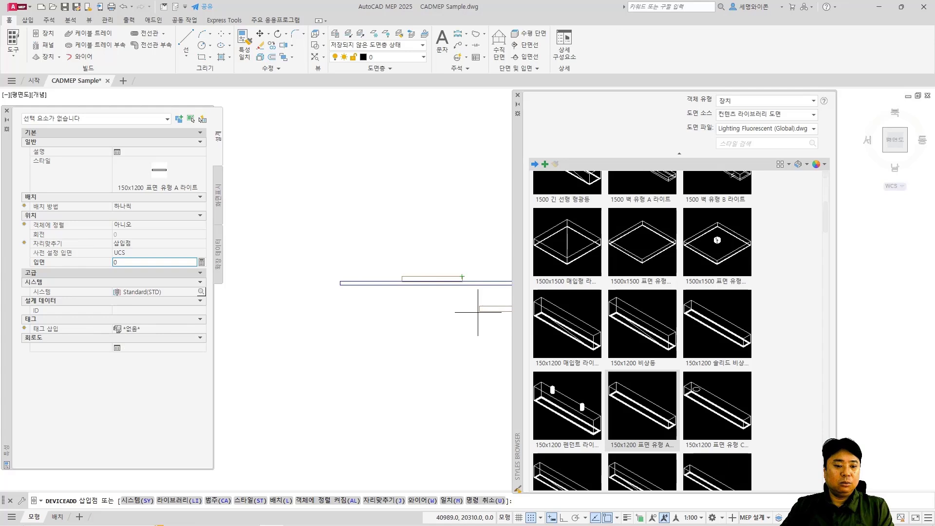
{"action": "left_click", "coordinate": [517, 96]}
{"action": "scroll", "coordinate": [424, 279], "scroll_direction": "up", "scroll_amount": 5}
{"action": "key", "text": "Escape"}
{"action": "scroll", "coordinate": [424, 280], "scroll_direction": "down", "scroll_amount": 4}
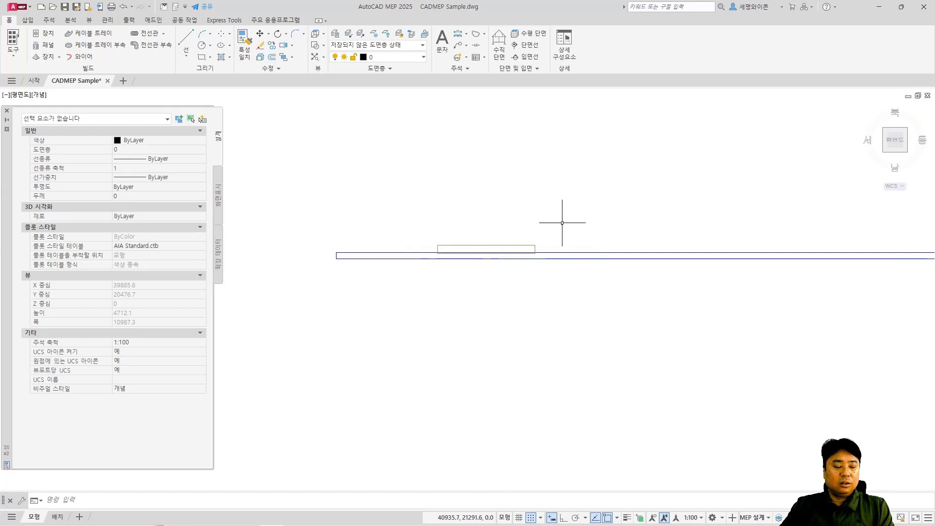
{"action": "scroll", "coordinate": [448, 263], "scroll_direction": "up", "scroll_amount": 3}
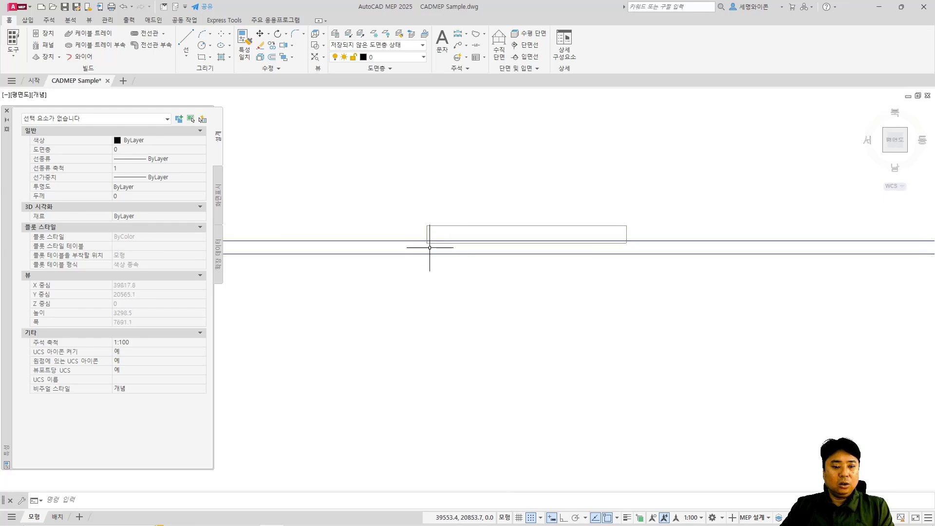
Inspect how the placed light sits against the raceway in southwest isometric view and from other angles.
{"action": "left_click", "coordinate": [885, 152]}
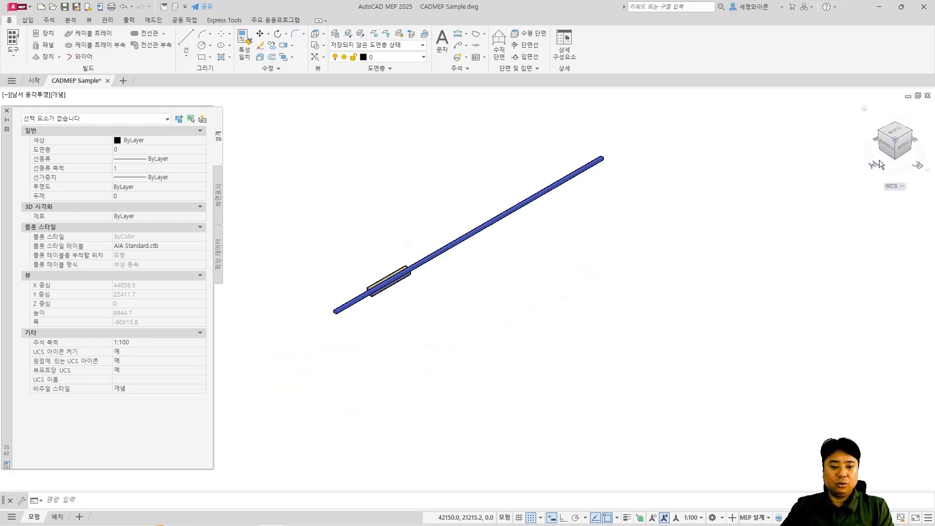
{"action": "scroll", "coordinate": [373, 287], "scroll_direction": "up", "scroll_amount": 5}
{"action": "left_click", "coordinate": [384, 271]}
{"action": "middle_click_drag", "start_coordinate": [439, 341], "coordinate": [450, 287]}
{"action": "key", "text": "Escape"}
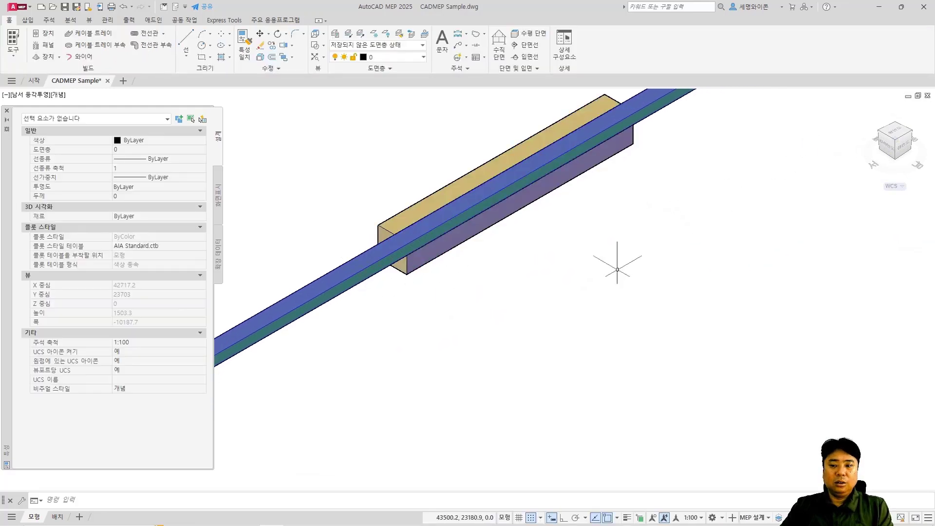
{"action": "scroll", "coordinate": [516, 311], "scroll_direction": "down", "scroll_amount": 2}
{"action": "middle_click_drag", "start_coordinate": [448, 298], "coordinate": [562, 286], "text": "shift"}
Switch to the left-side view, select the light and set its elevation to 2950.
{"action": "left_click", "coordinate": [898, 146]}
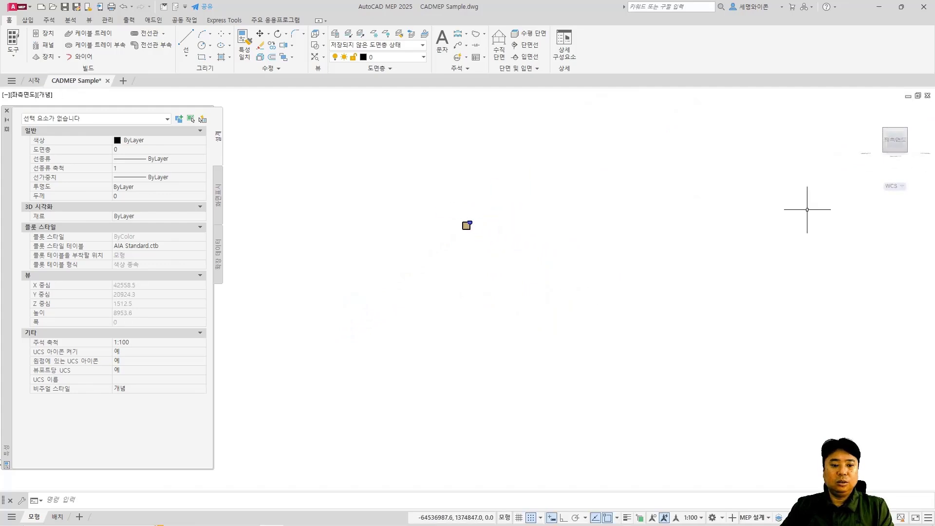
{"action": "scroll", "coordinate": [407, 238], "scroll_direction": "up", "scroll_amount": 5}
{"action": "middle_click_drag", "start_coordinate": [407, 238], "coordinate": [463, 311]}
{"action": "left_click", "coordinate": [540, 321]}
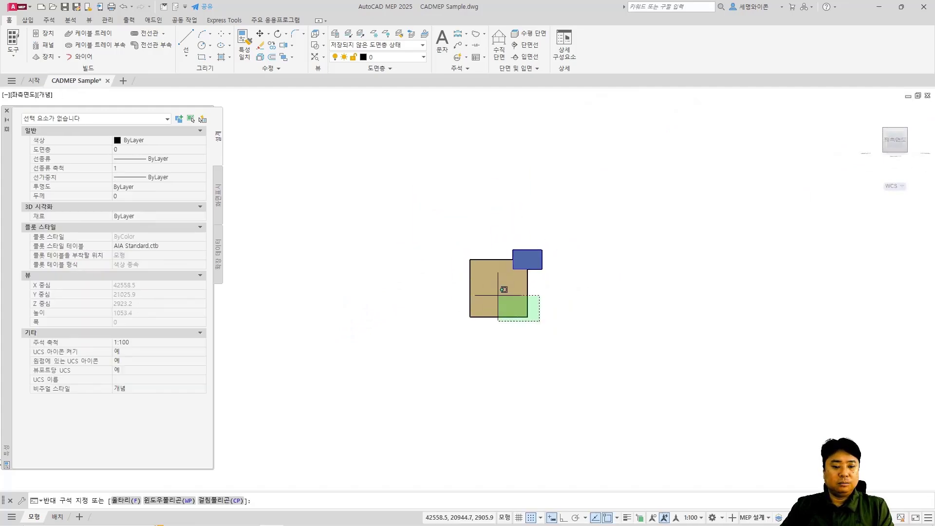
{"action": "left_click", "coordinate": [498, 296]}
{"action": "left_click", "coordinate": [147, 235]}
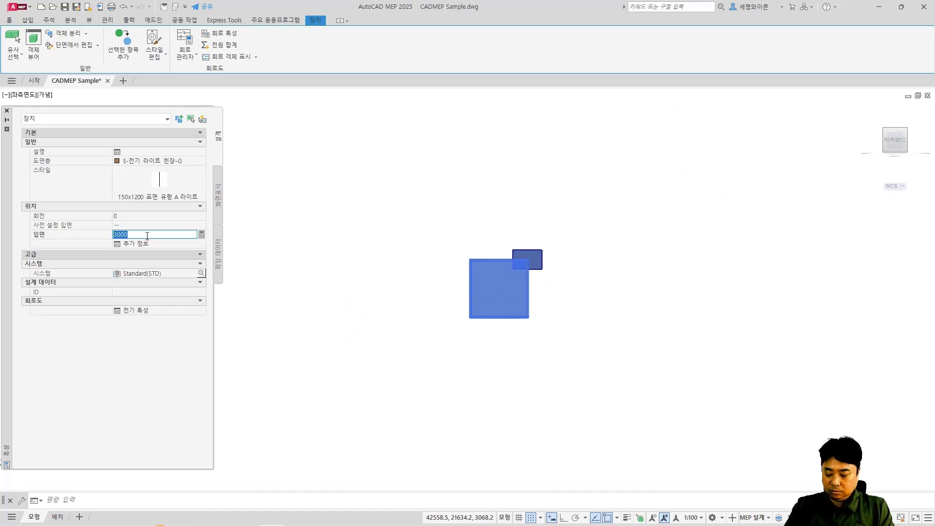
{"action": "type", "text": "2950"}
{"action": "key", "text": "Return"}
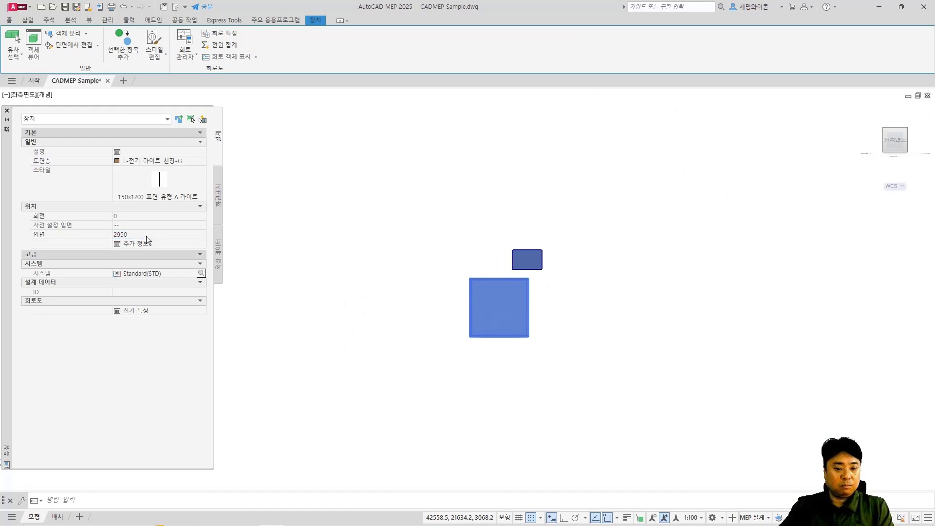
Set the selected light's elevation to 2975 and check its top face against the raceway's underside.
{"action": "left_click", "coordinate": [142, 235]}
{"action": "type", "text": "29"}
{"action": "key", "text": "Return"}
{"action": "scroll", "coordinate": [467, 292], "scroll_direction": "up", "scroll_amount": 10}
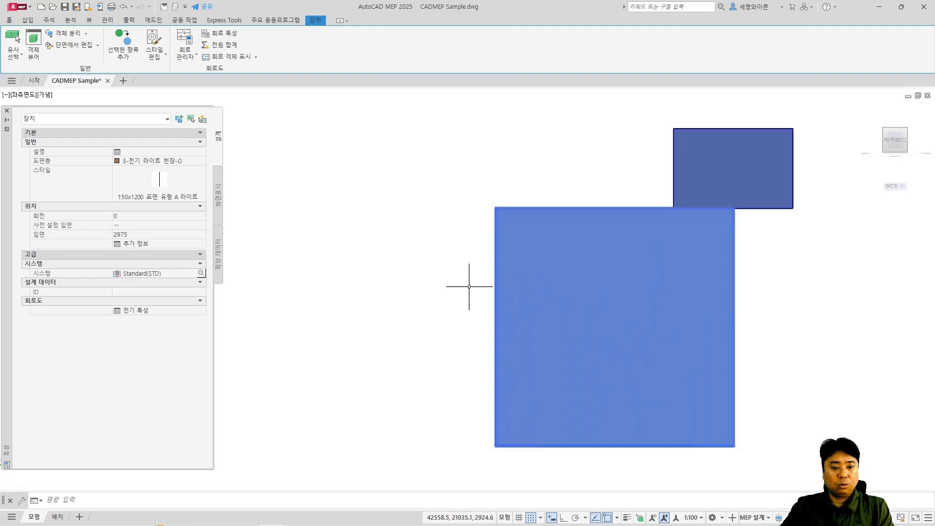
{"action": "scroll", "coordinate": [565, 258], "scroll_direction": "down", "scroll_amount": 4}
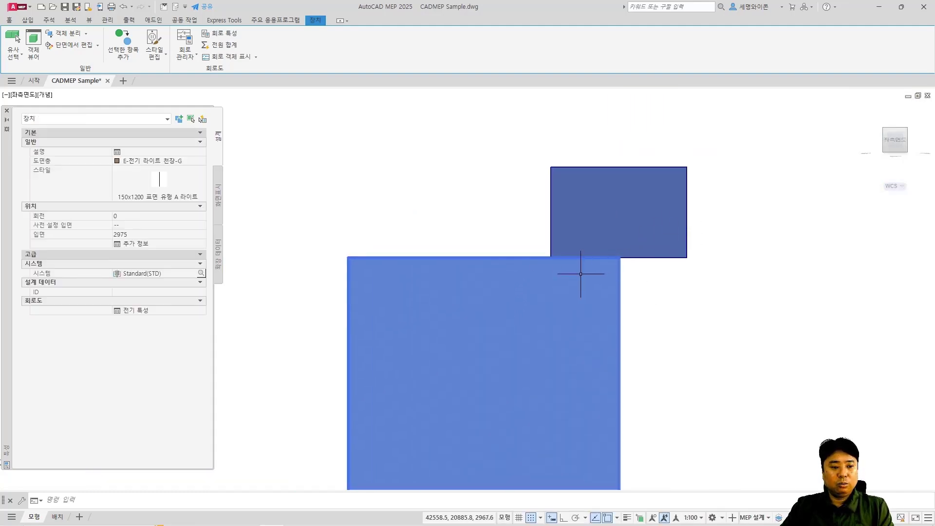
{"action": "scroll", "coordinate": [572, 261], "scroll_direction": "down", "scroll_amount": 4}
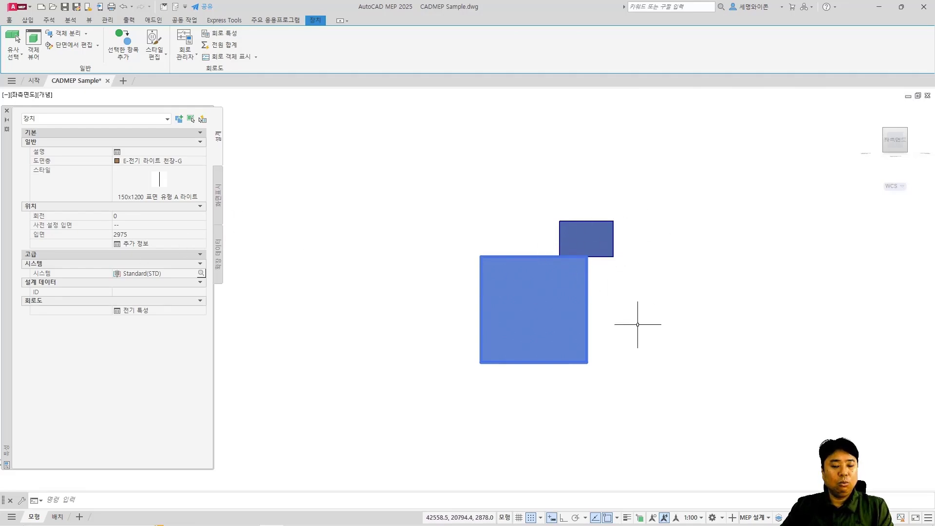
Move the light from its top midpoint to the midpoint of the raceway's bottom edge, centring it beneath the raceway.
{"action": "key", "text": "Escape"}
{"action": "type", "text": "m"}
{"action": "key", "text": "space"}
{"action": "left_click", "coordinate": [538, 265]}
{"action": "key", "text": "Return"}
{"action": "left_click", "coordinate": [540, 258]}
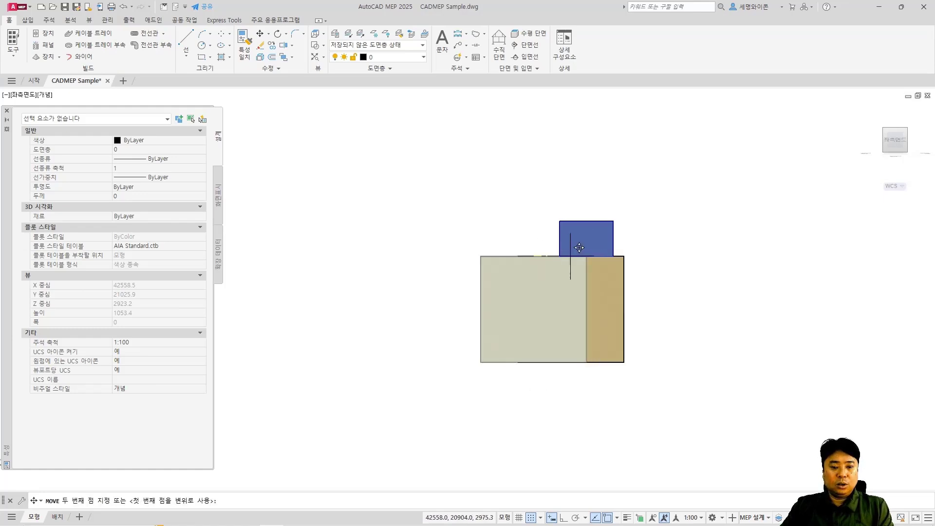
{"action": "left_click", "coordinate": [585, 263]}
Check the moved light's position along the raceway in a 3D view and in the front view.
{"action": "scroll", "coordinate": [586, 263], "scroll_direction": "down", "scroll_amount": 5}
{"action": "middle_click_drag", "start_coordinate": [636, 294], "coordinate": [563, 323], "text": "shift"}
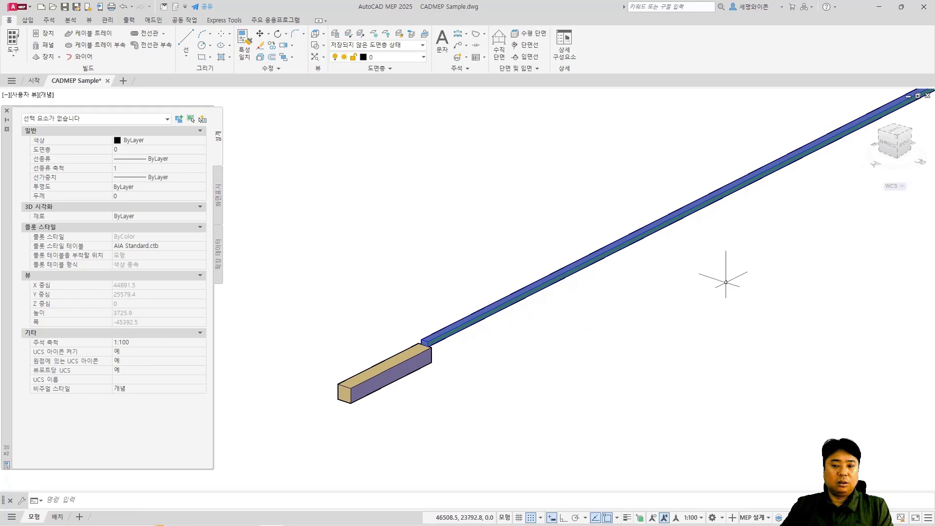
{"action": "left_click", "coordinate": [900, 141]}
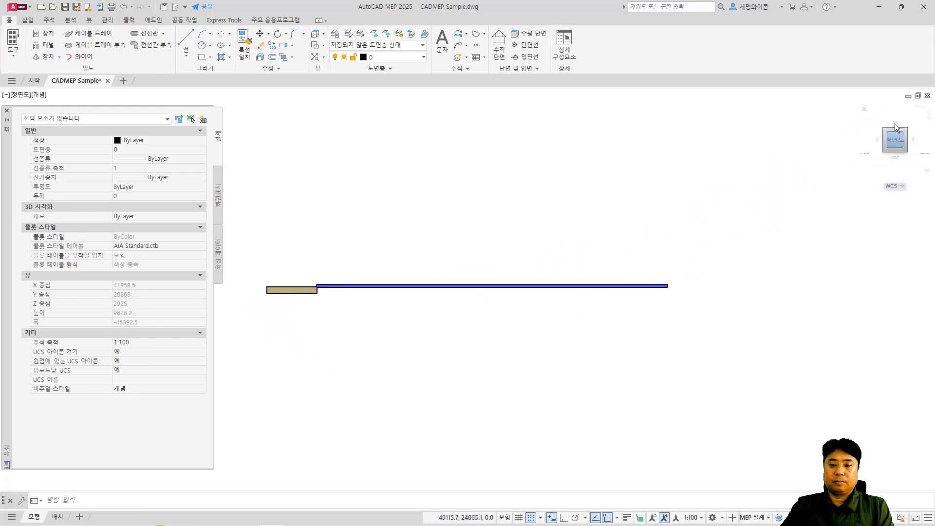
Move the light about 1325 mm along the raceway in the top view so it lies beneath the run near its start.
{"action": "left_click", "coordinate": [895, 131]}
{"action": "scroll", "coordinate": [292, 302], "scroll_direction": "up", "scroll_amount": 7}
{"action": "left_click", "coordinate": [457, 239]}
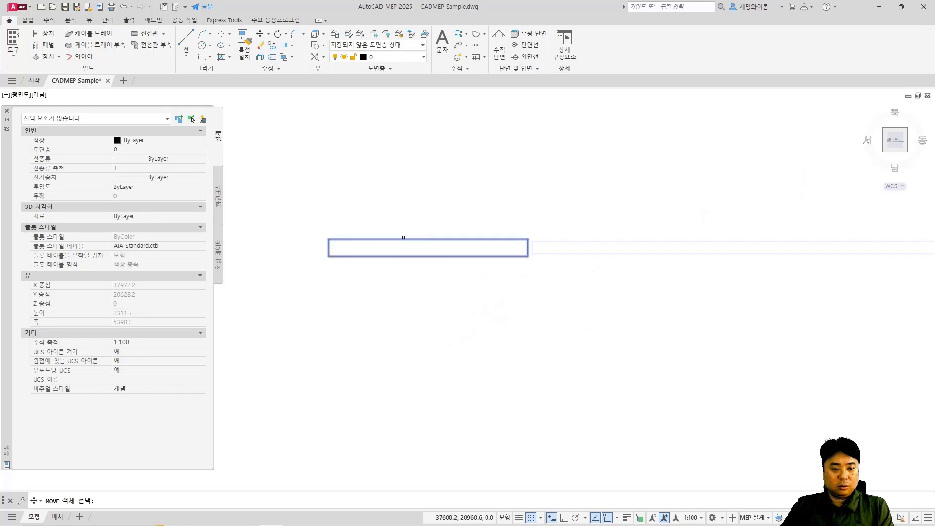
{"action": "type", "text": "m"}
{"action": "key", "text": "Return"}
{"action": "left_click", "coordinate": [382, 344]}
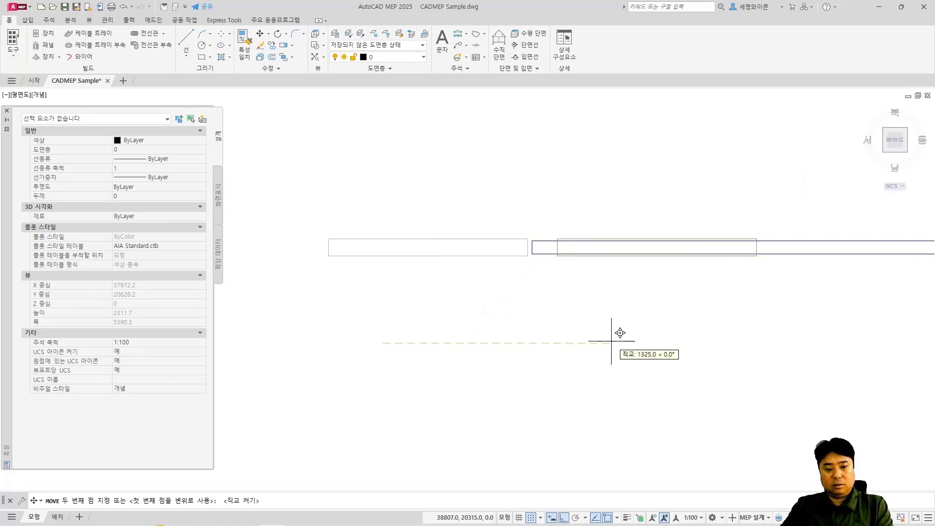
{"action": "left_click", "coordinate": [611, 336]}
Copy the light twice along the raceway, with one copy at 4800 mm and the other halfway to it.
{"action": "scroll", "coordinate": [413, 321], "scroll_direction": "down", "scroll_amount": 5}
{"action": "left_click", "coordinate": [442, 311]}
{"action": "type", "text": "co"}
{"action": "key", "text": "Return"}
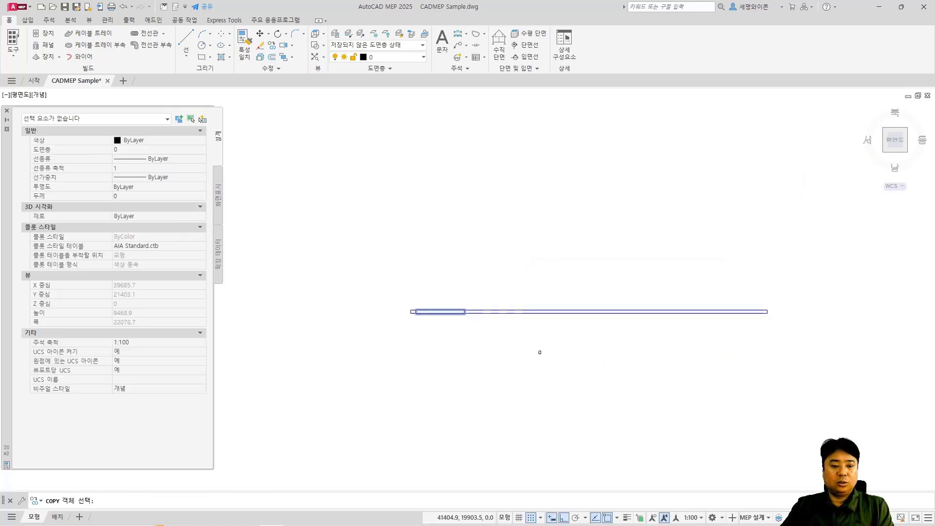
{"action": "left_click", "coordinate": [415, 395]}
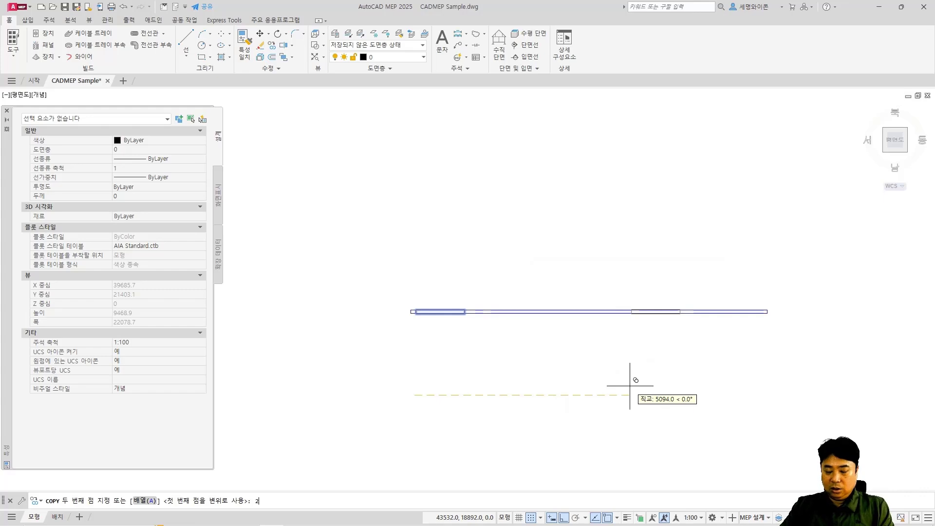
{"action": "key", "text": "Return"}
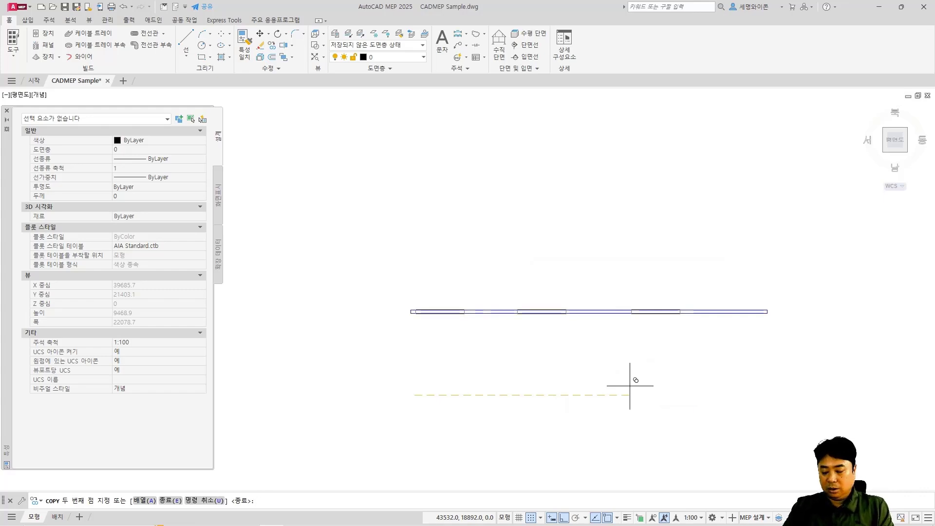
{"action": "type", "text": "4800"}
{"action": "key", "text": "Return"}
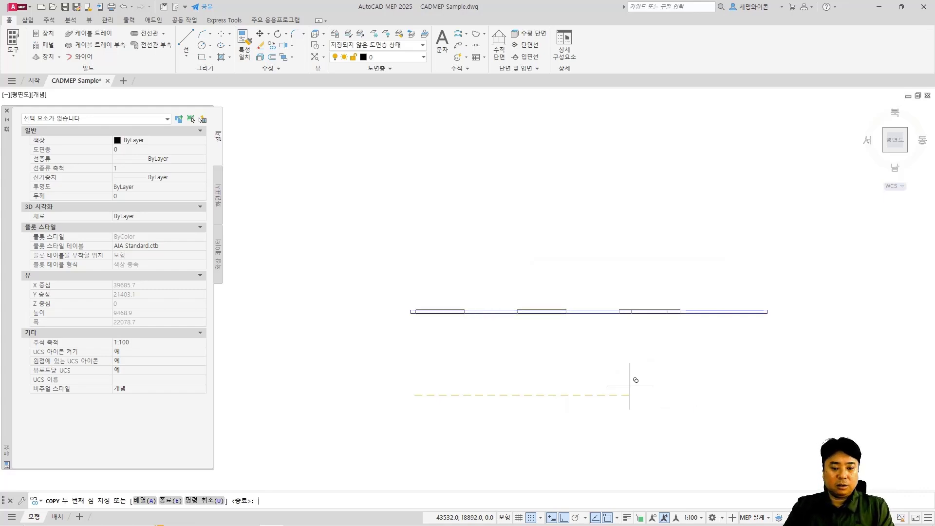
{"action": "key", "text": "Return"}
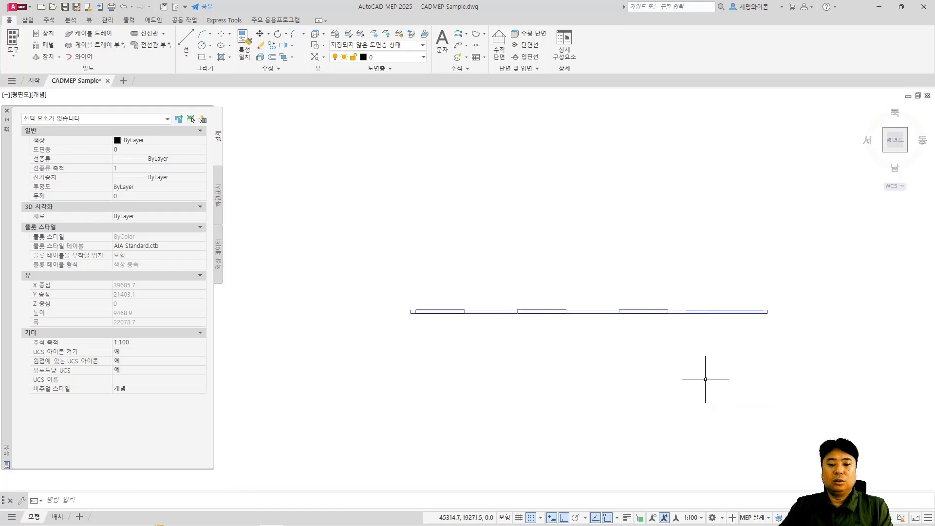
Examine the three lights mounted beneath the raceway from several 3D angles, above and below.
{"action": "left_click", "coordinate": [884, 150]}
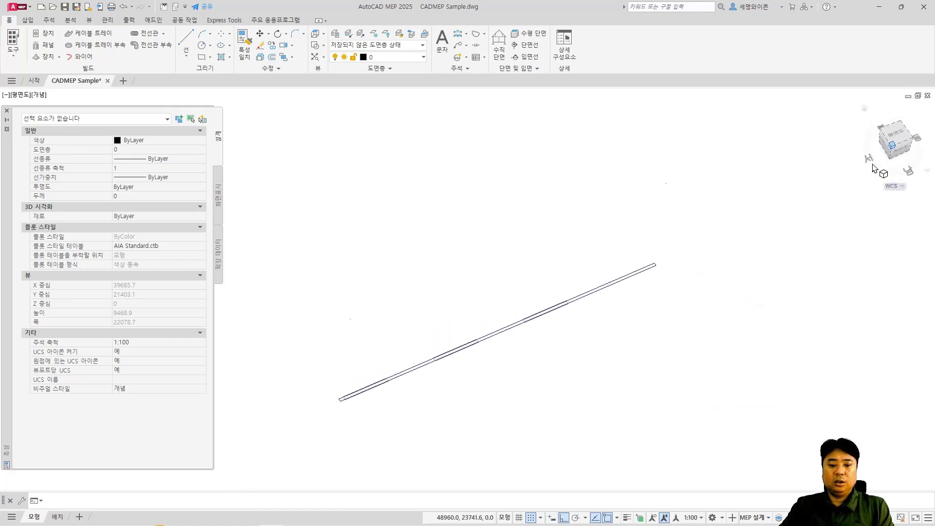
{"action": "middle_click_drag", "start_coordinate": [476, 315], "coordinate": [589, 224], "text": "shift"}
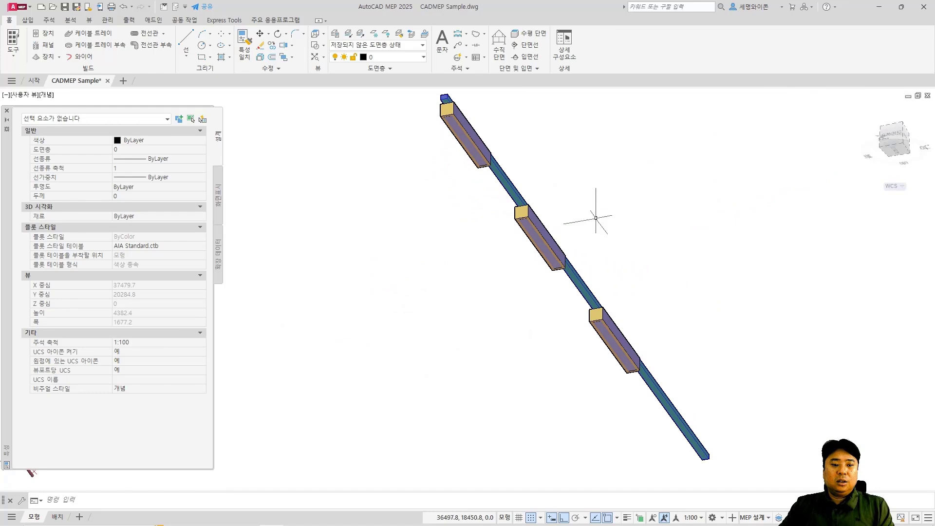
{"action": "scroll", "coordinate": [453, 151], "scroll_direction": "up", "scroll_amount": 8}
{"action": "middle_click_drag", "start_coordinate": [456, 151], "coordinate": [462, 197]}
{"action": "scroll", "coordinate": [462, 198], "scroll_direction": "down", "scroll_amount": 7}
{"action": "middle_click_drag", "start_coordinate": [594, 278], "coordinate": [590, 323]}
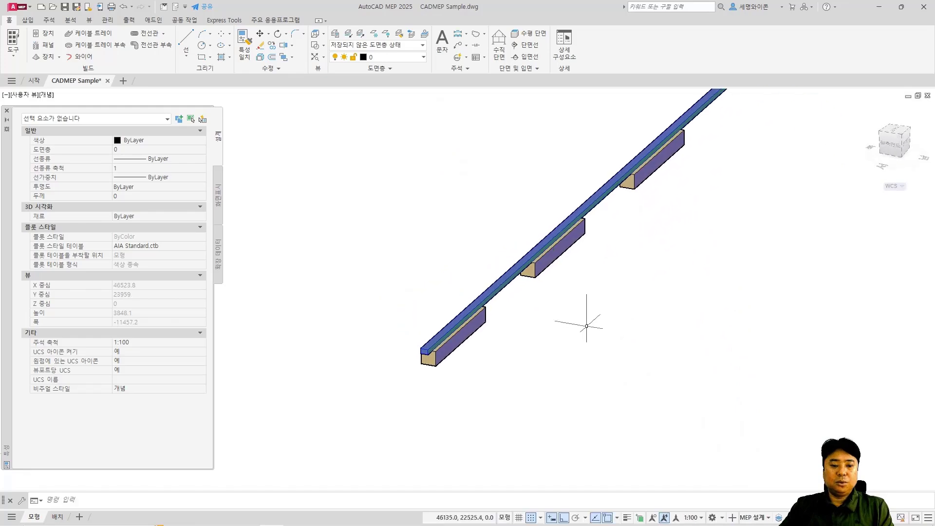
{"action": "middle_click_drag", "start_coordinate": [654, 312], "coordinate": [614, 335], "text": "shift"}
{"action": "scroll", "coordinate": [628, 317], "scroll_direction": "down", "scroll_amount": 5}
{"action": "scroll", "coordinate": [605, 334], "scroll_direction": "up", "scroll_amount": 4}
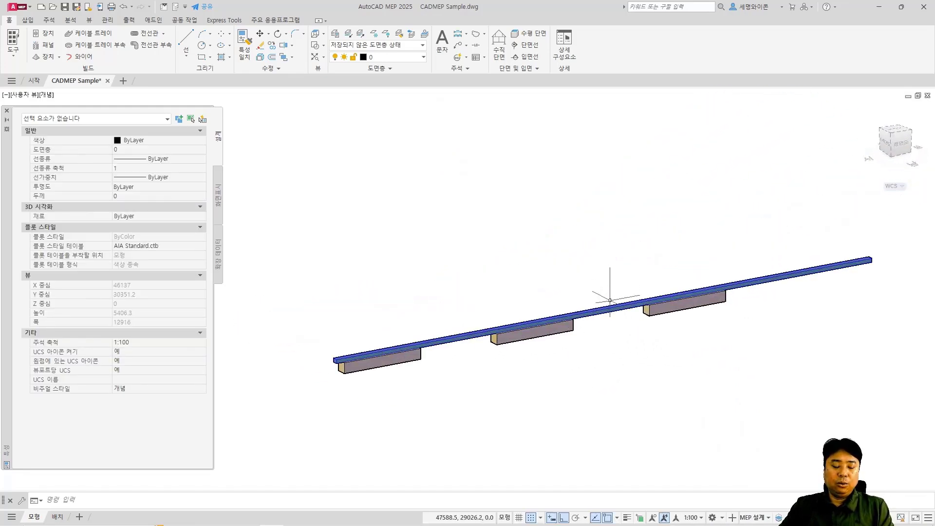
{"action": "scroll", "coordinate": [536, 312], "scroll_direction": "up", "scroll_amount": 3}
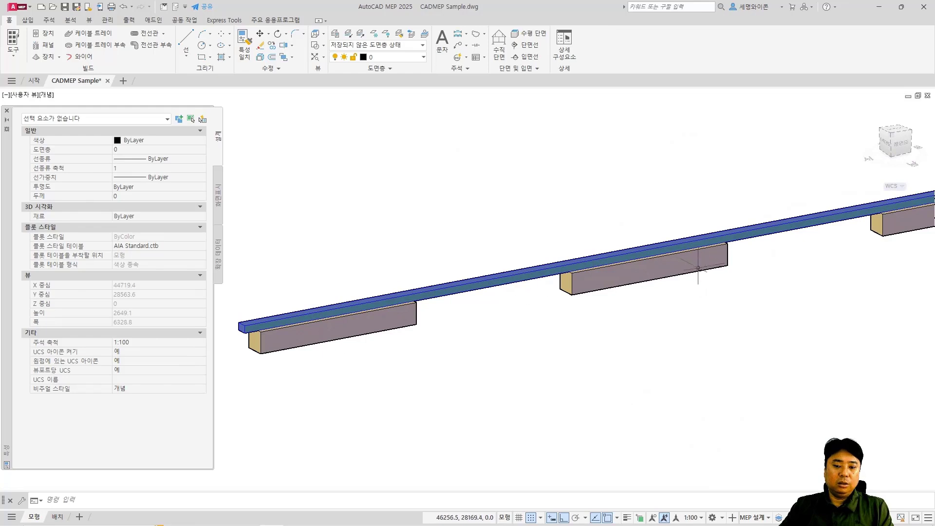
{"action": "mouse_move", "coordinate": [728, 275]}
{"action": "middle_mouse_down"}
{"action": "mouse_move", "coordinate": [601, 275]}
{"action": "mouse_move", "coordinate": [637, 286]}
{"action": "middle_mouse_up"}
{"action": "middle_click_drag", "start_coordinate": [509, 279], "coordinate": [580, 267]}
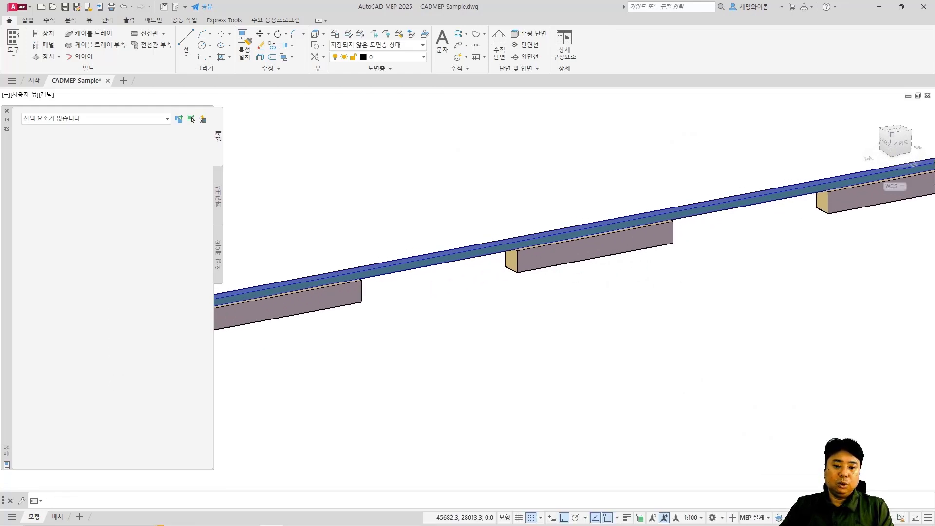
{"action": "left_click", "coordinate": [514, 270]}
{"action": "scroll", "coordinate": [514, 269], "scroll_direction": "down", "scroll_amount": 2}
{"action": "key", "text": "Escape"}
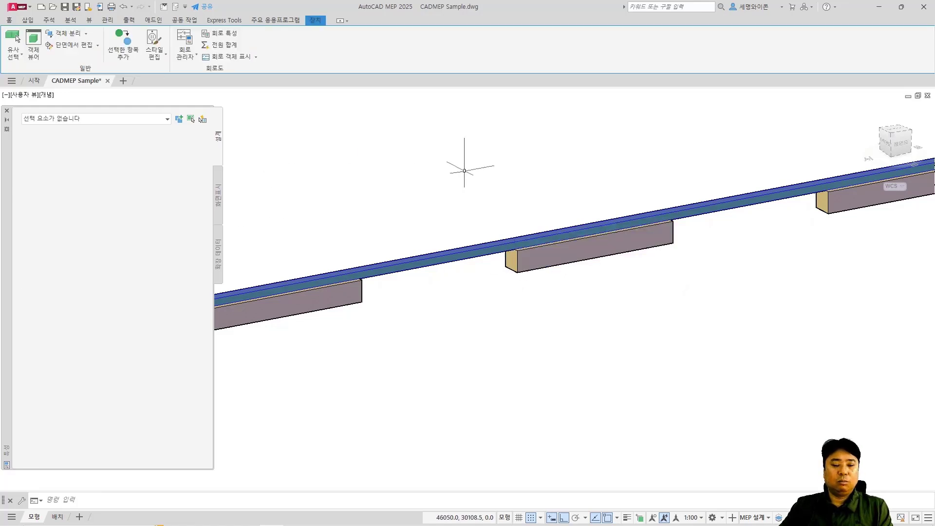
{"action": "scroll", "coordinate": [501, 204], "scroll_direction": "down", "scroll_amount": 5}
{"action": "middle_click_drag", "start_coordinate": [538, 215], "coordinate": [530, 261]}
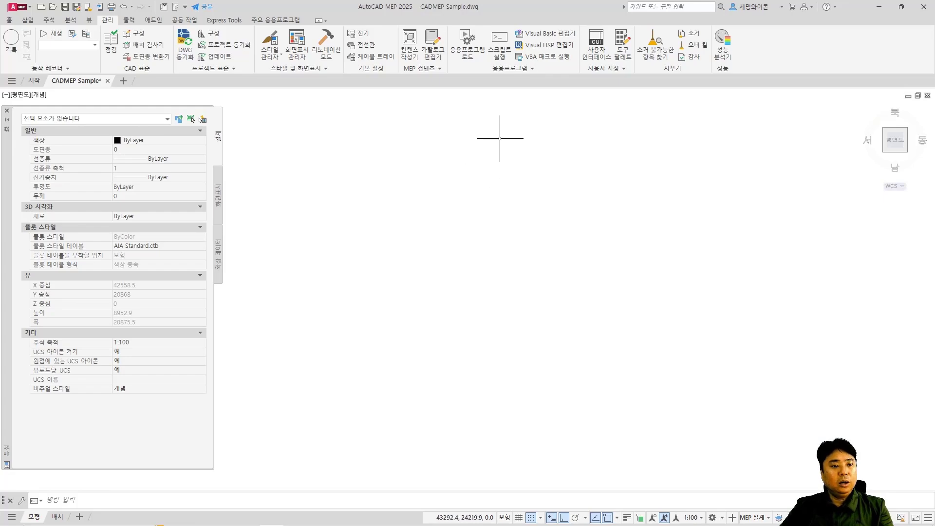
Open the Style Manager and expand the conduit part routing preferences among the electrical objects.
{"action": "left_click", "coordinate": [271, 42]}
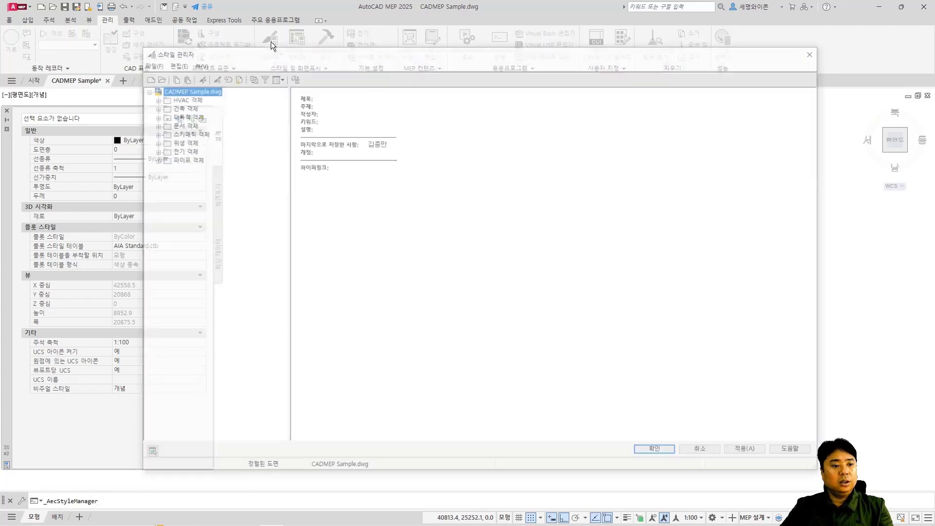
{"action": "left_click_drag", "start_coordinate": [427, 66], "coordinate": [487, 86]}
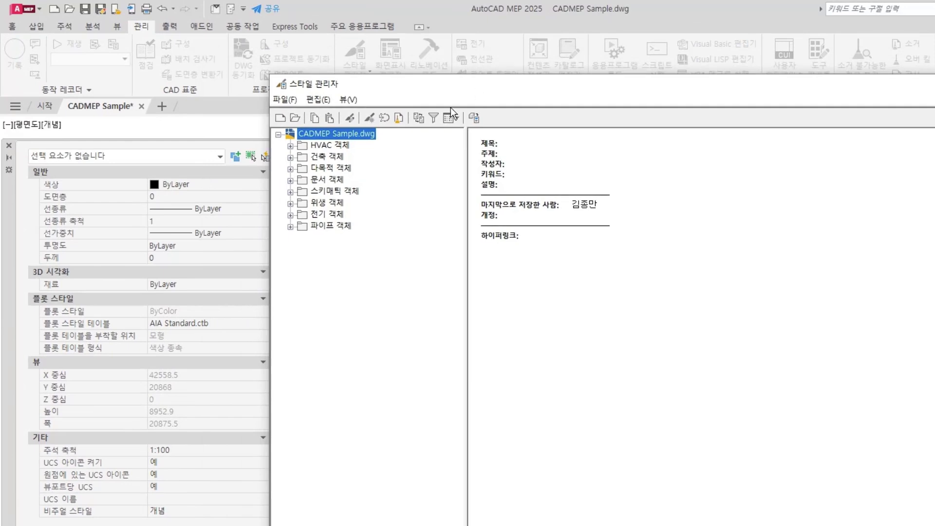
{"action": "left_click", "coordinate": [291, 215]}
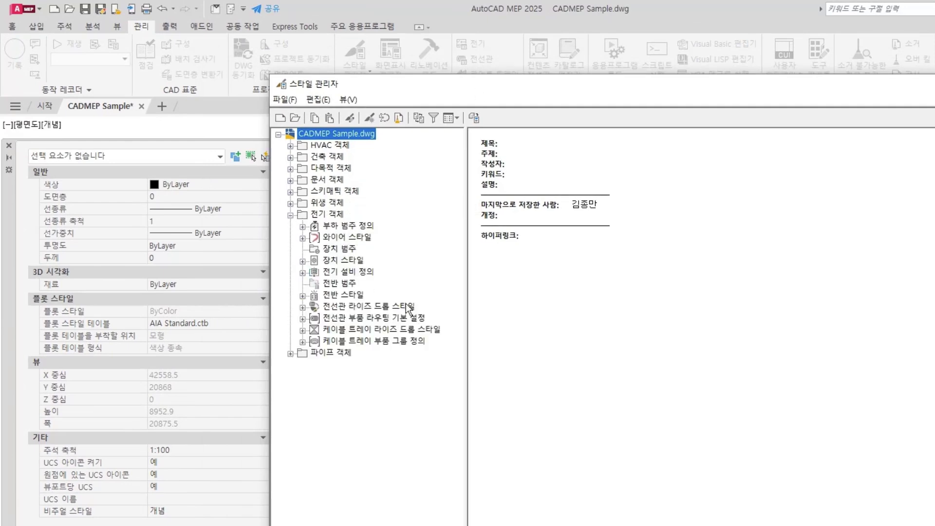
{"action": "left_click", "coordinate": [302, 319]}
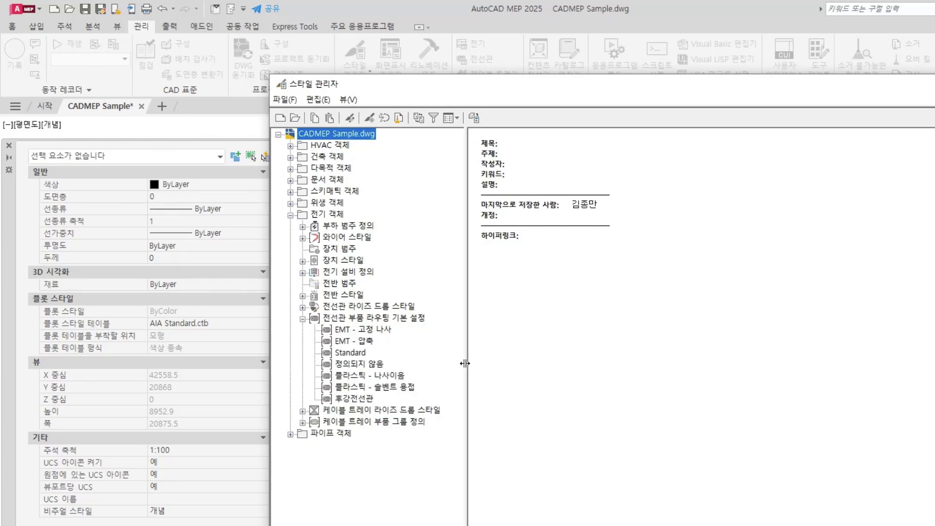
Review the parts assigned in the EMT, undefined and plastic conduit routing preferences, ending with EMT set screw, and close the Style Manager.
{"action": "left_click", "coordinate": [363, 330]}
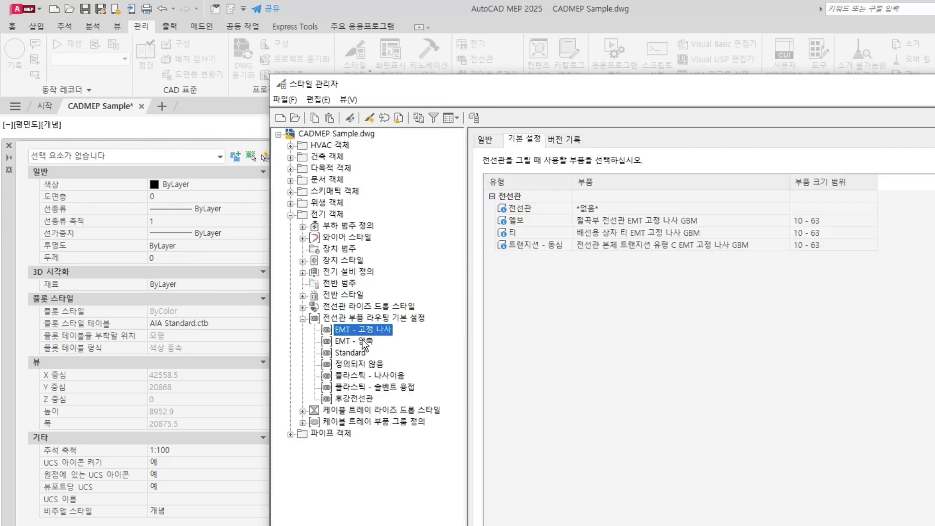
{"action": "left_click", "coordinate": [363, 341]}
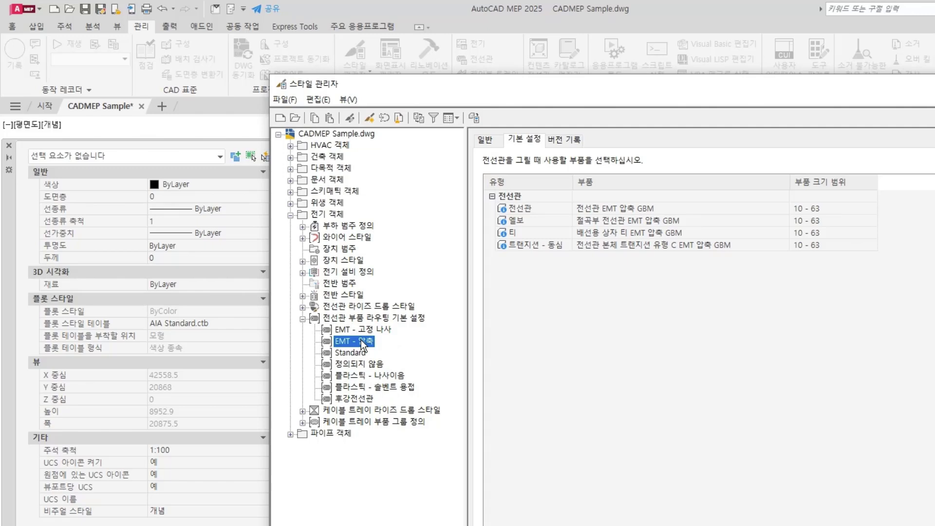
{"action": "left_click", "coordinate": [371, 364]}
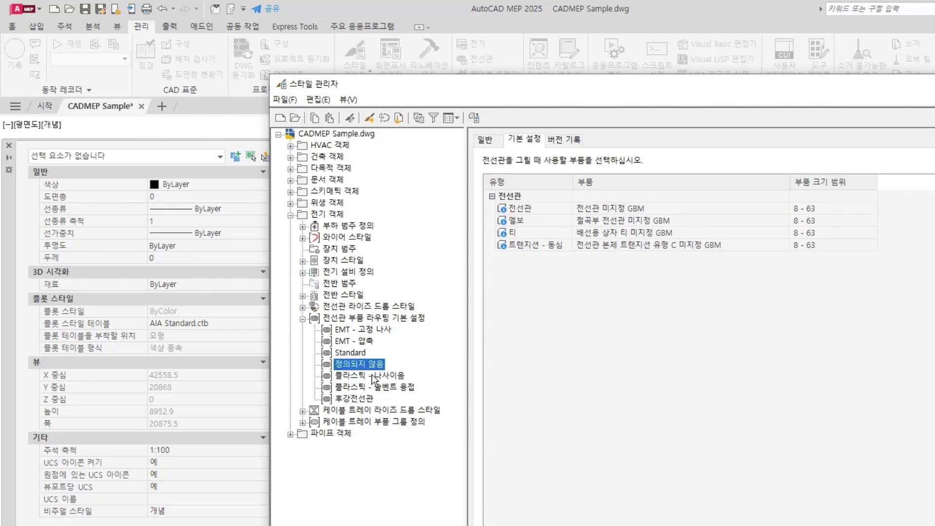
{"action": "left_click", "coordinate": [372, 376]}
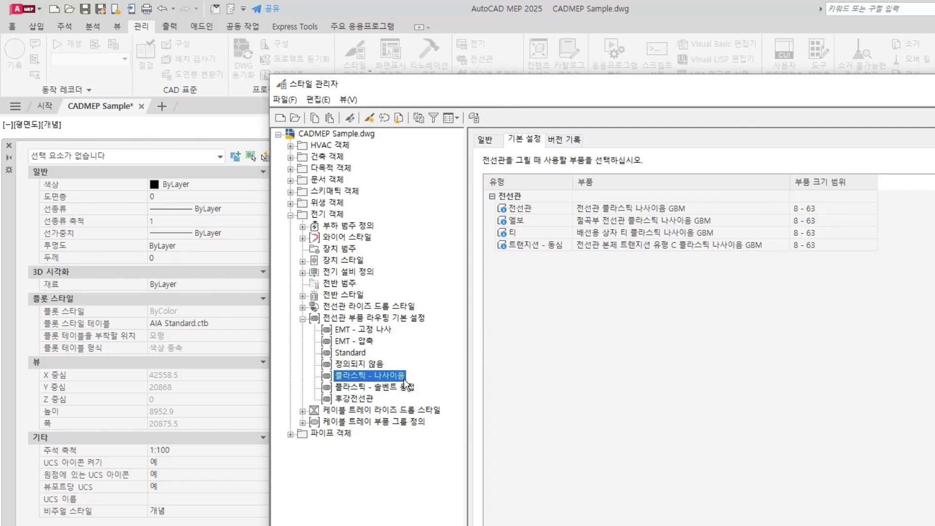
{"action": "left_click", "coordinate": [369, 387]}
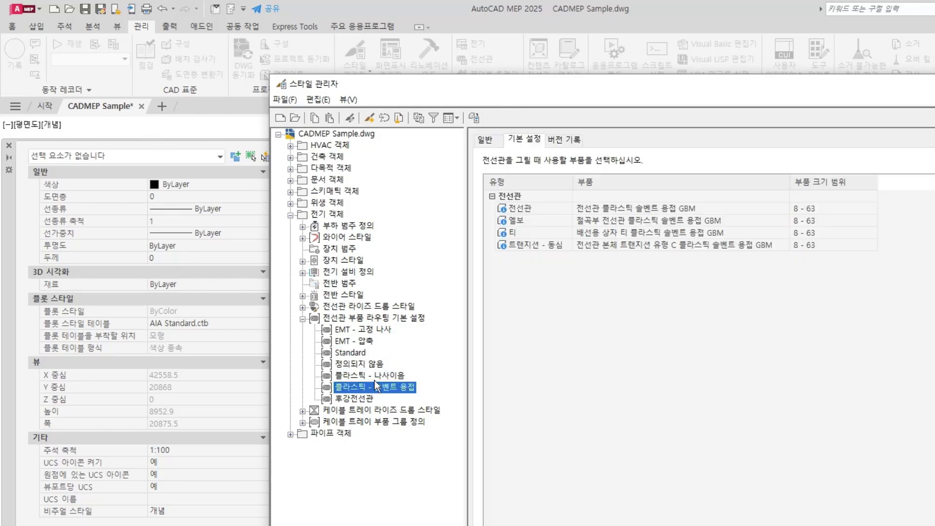
{"action": "left_click", "coordinate": [365, 331]}
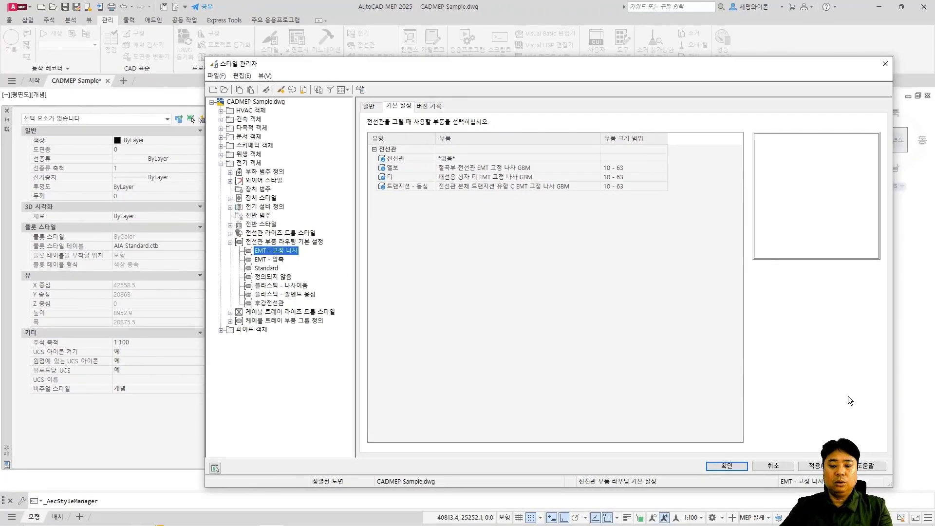
{"action": "left_click", "coordinate": [732, 466]}
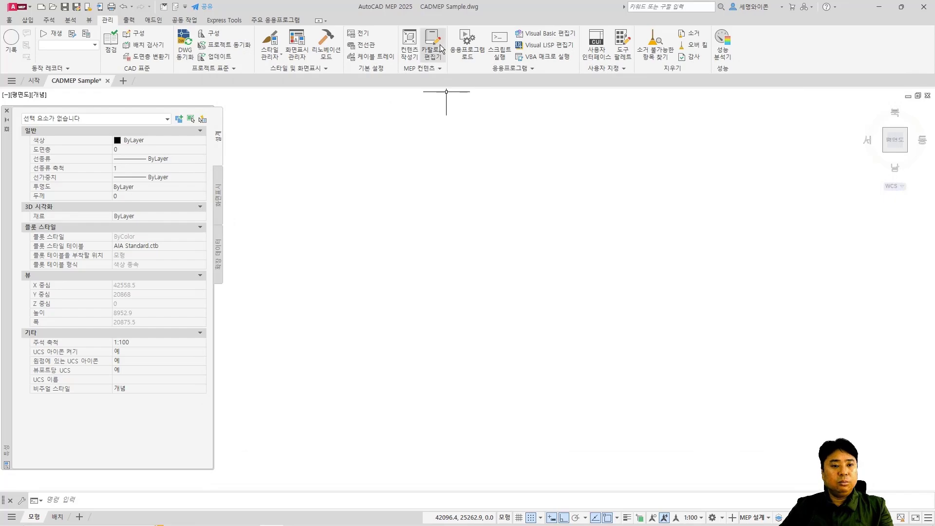
Open the Conduit (Global) catalog from the Global Conduit content folder in the Autodesk Catalog Editor.
{"action": "left_click", "coordinate": [434, 47]}
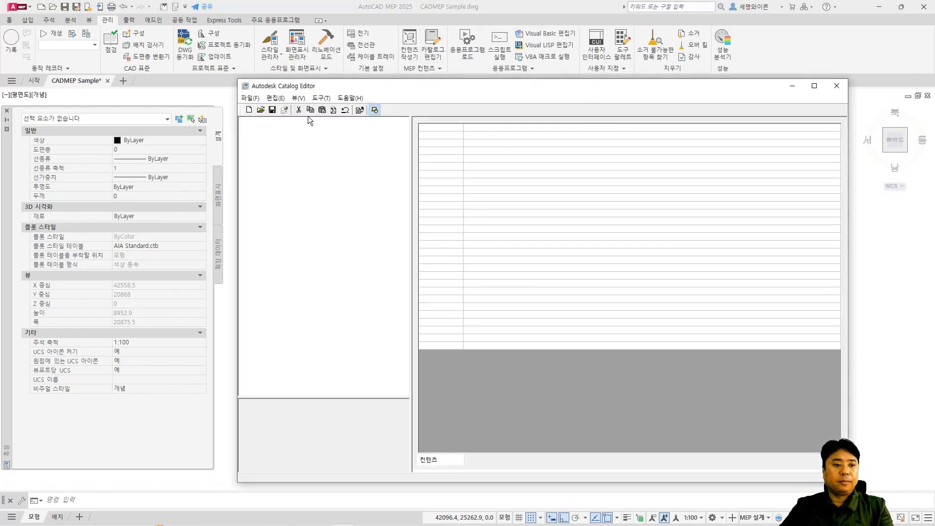
{"action": "left_click", "coordinate": [263, 111]}
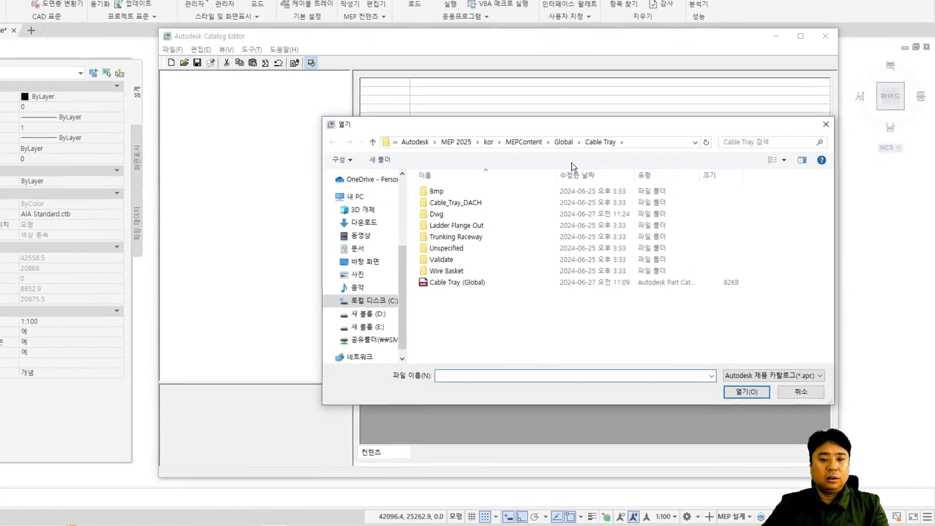
{"action": "left_click", "coordinate": [562, 139]}
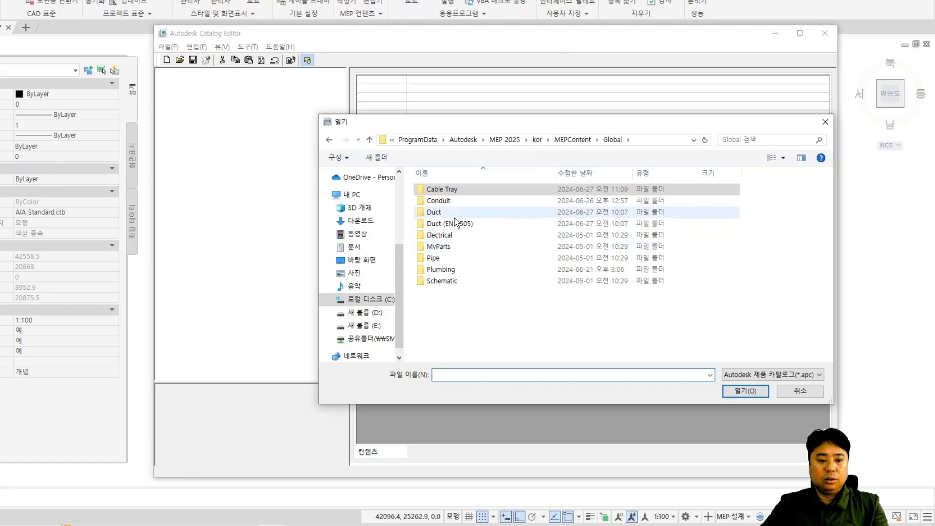
{"action": "double_click", "coordinate": [450, 201]}
{"action": "left_click", "coordinate": [448, 256]}
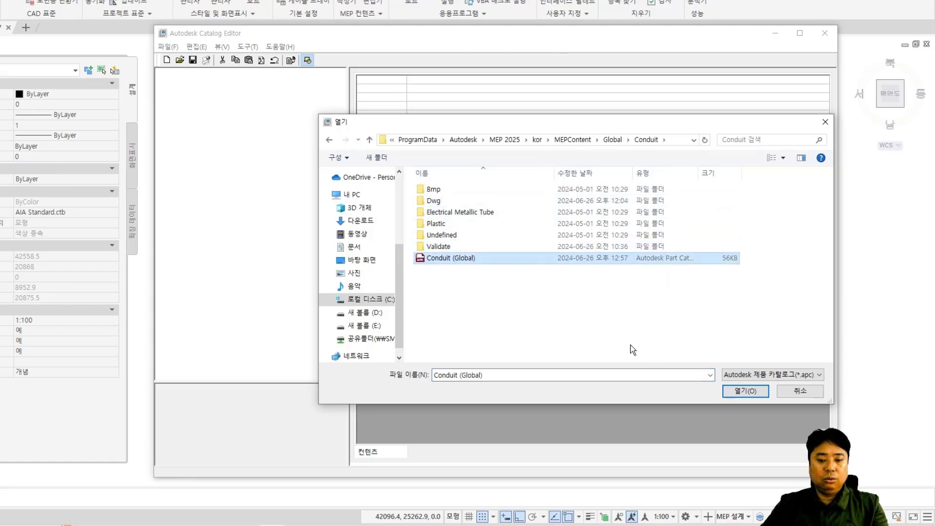
{"action": "left_click", "coordinate": [744, 391]}
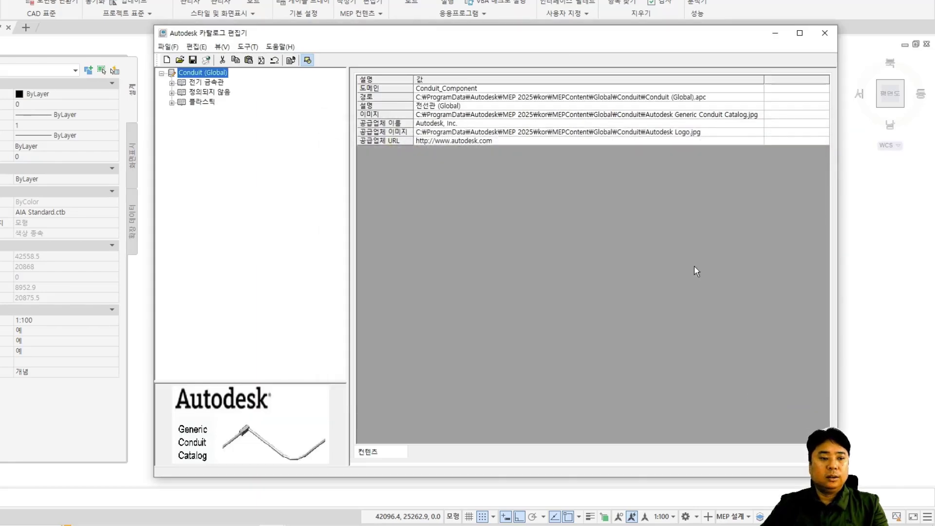
Expand the electrical metallic tube chapter and examine the Conduit EMT Set Screw GBM-kor part's entries.
{"action": "left_click", "coordinate": [171, 83]}
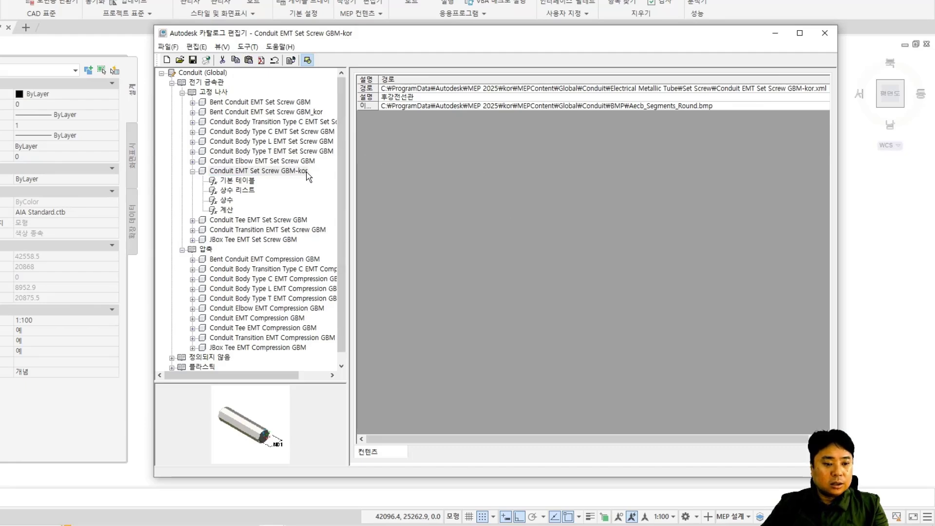
{"action": "left_click", "coordinate": [193, 171]}
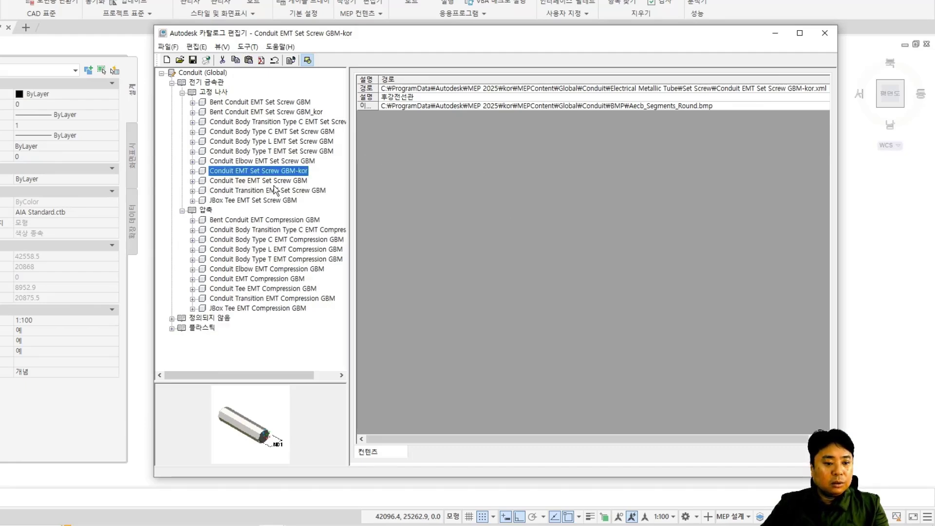
{"action": "left_click", "coordinate": [193, 171]}
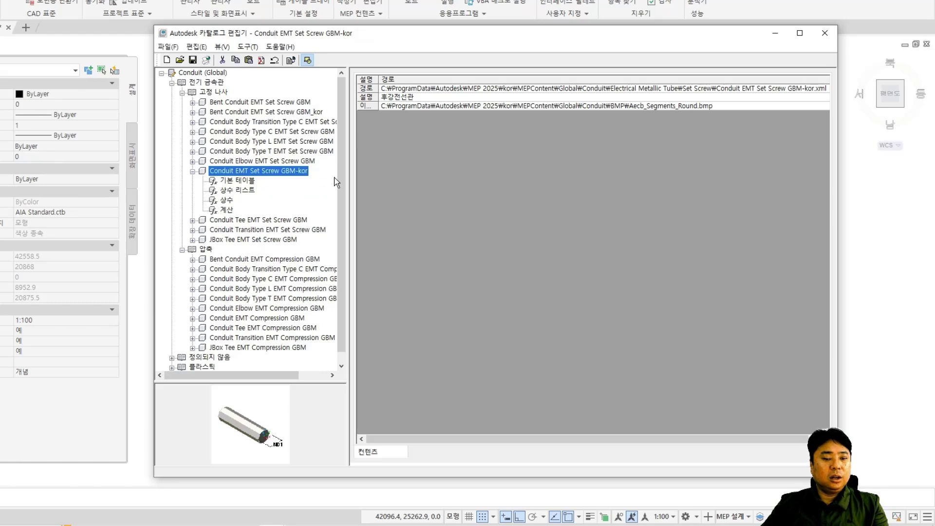
{"action": "left_click", "coordinate": [494, 213]}
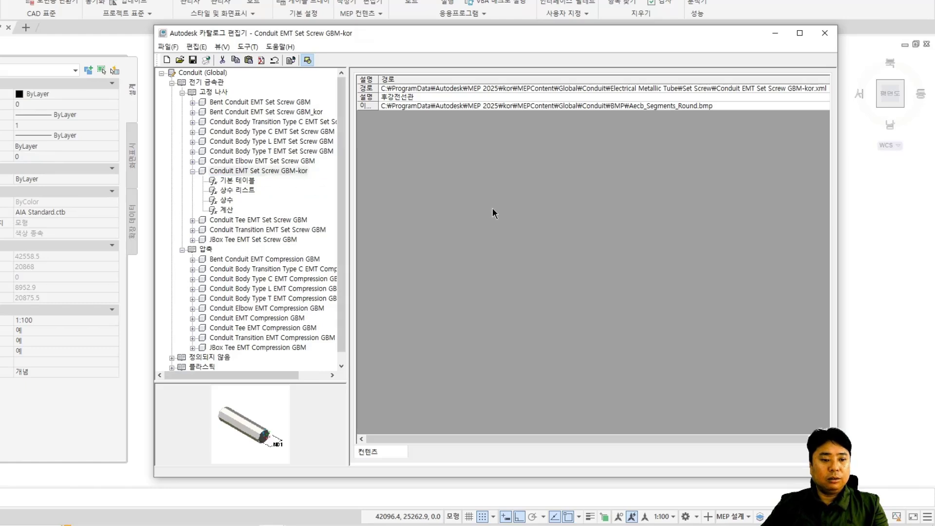
Open the basic table of the Conduit EMT Set Screw GBM-kor part and widen its diameter columns to examine the sizes.
{"action": "left_click", "coordinate": [281, 171]}
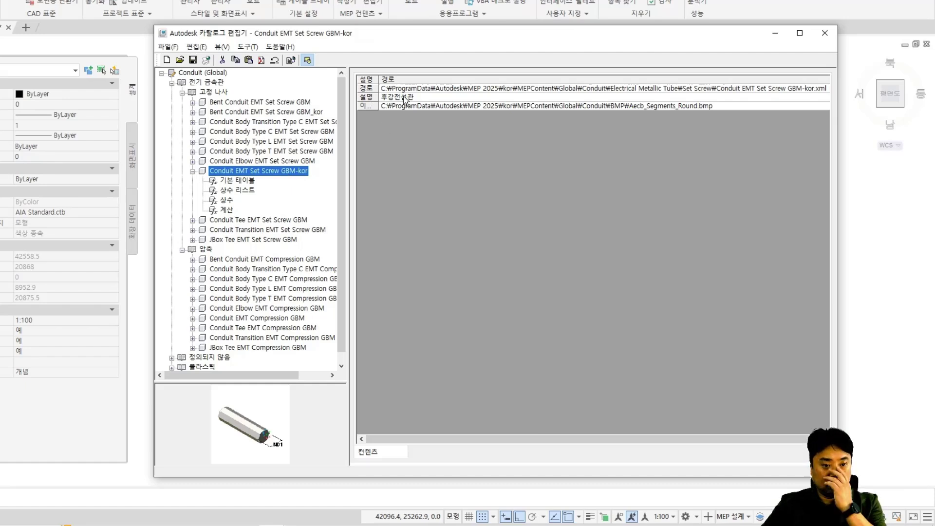
{"action": "left_click", "coordinate": [253, 182]}
{"action": "left_click_drag", "start_coordinate": [421, 79], "coordinate": [577, 78]}
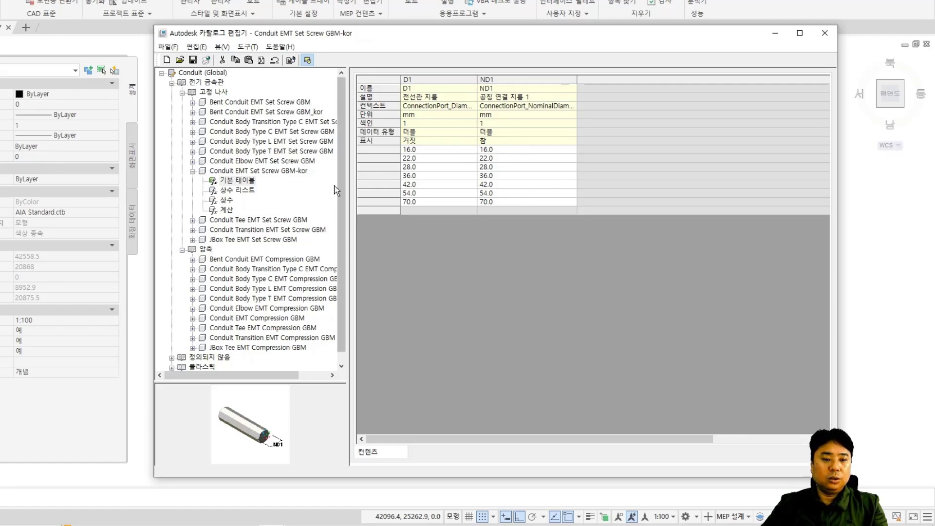
Open the basic table of the Bent Conduit EMT Set Screw GBM_kor part and widen the R1 column to examine the bend radii.
{"action": "left_click", "coordinate": [192, 112]}
{"action": "left_click", "coordinate": [296, 115]}
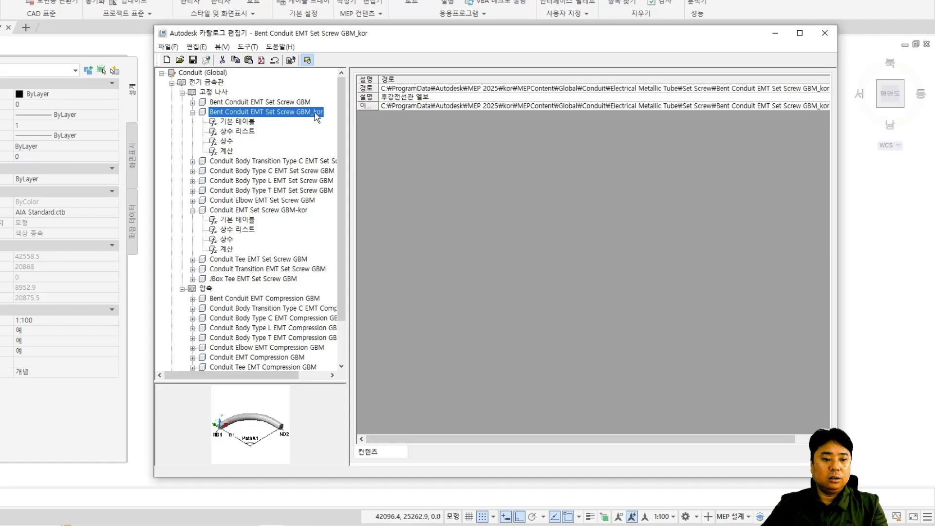
{"action": "left_click", "coordinate": [232, 122]}
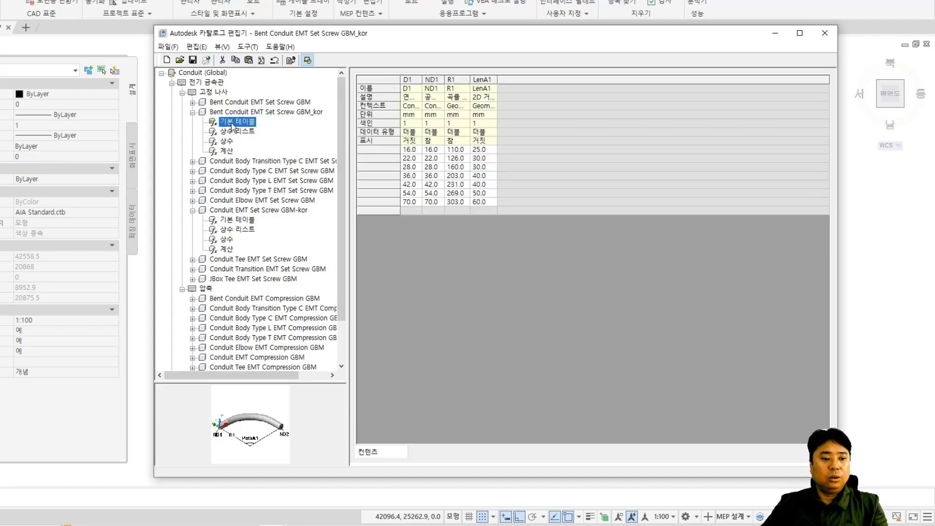
{"action": "left_click_drag", "start_coordinate": [470, 80], "coordinate": [521, 111]}
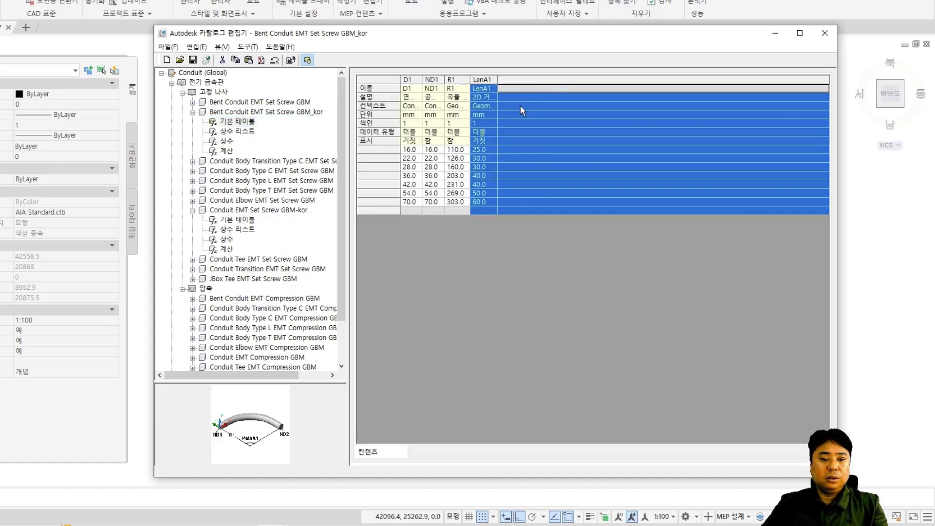
{"action": "left_click", "coordinate": [470, 77]}
{"action": "left_click_drag", "start_coordinate": [470, 76], "coordinate": [529, 77]}
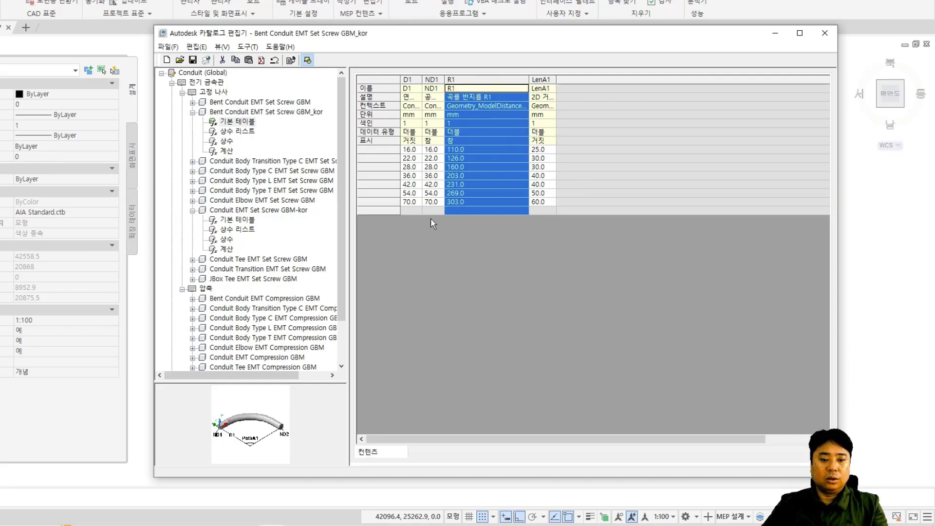
{"action": "left_click", "coordinate": [523, 244]}
{"action": "left_click", "coordinate": [482, 143]}
{"action": "double_click", "coordinate": [483, 150]}
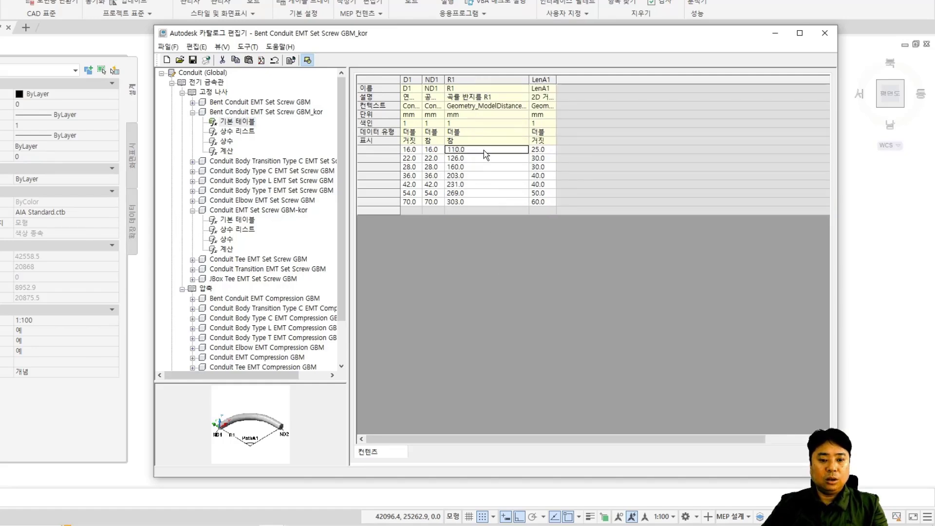
{"action": "left_click", "coordinate": [500, 301]}
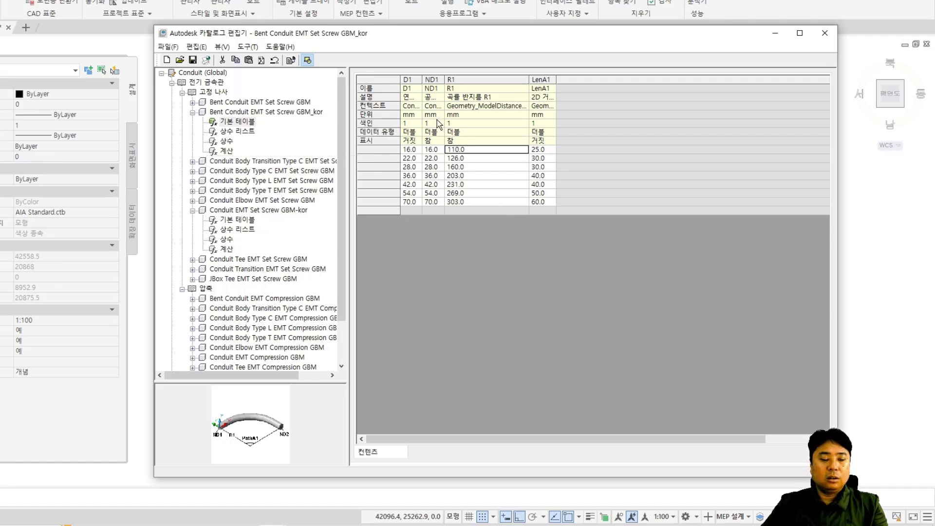
Insert a blank row above the 70.0 size in the bent conduit's basic table and close the Catalog Editor.
{"action": "right_click", "coordinate": [388, 201]}
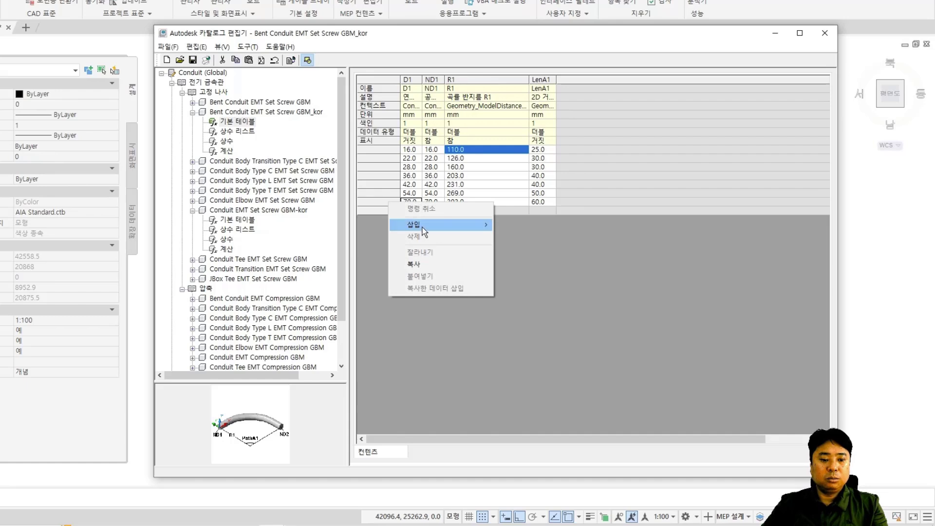
{"action": "mouse_move", "coordinate": [423, 226]}
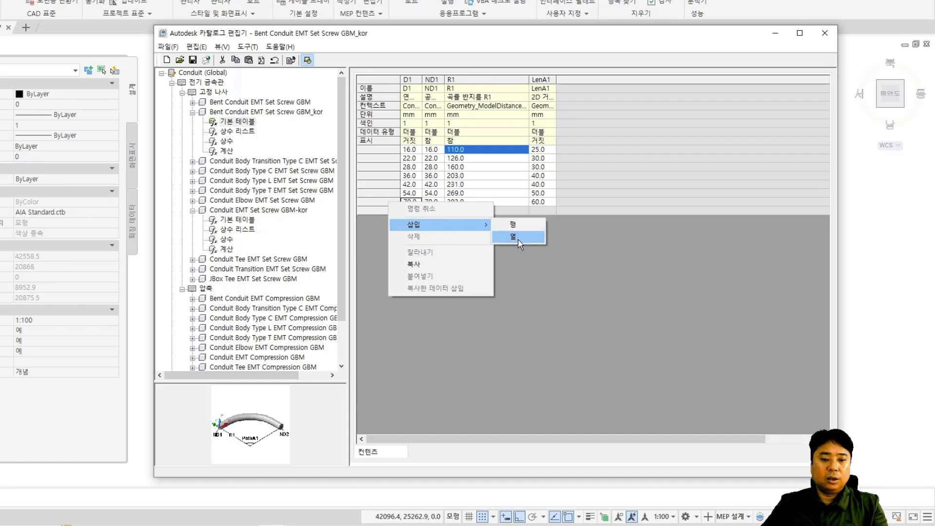
{"action": "left_click", "coordinate": [517, 225]}
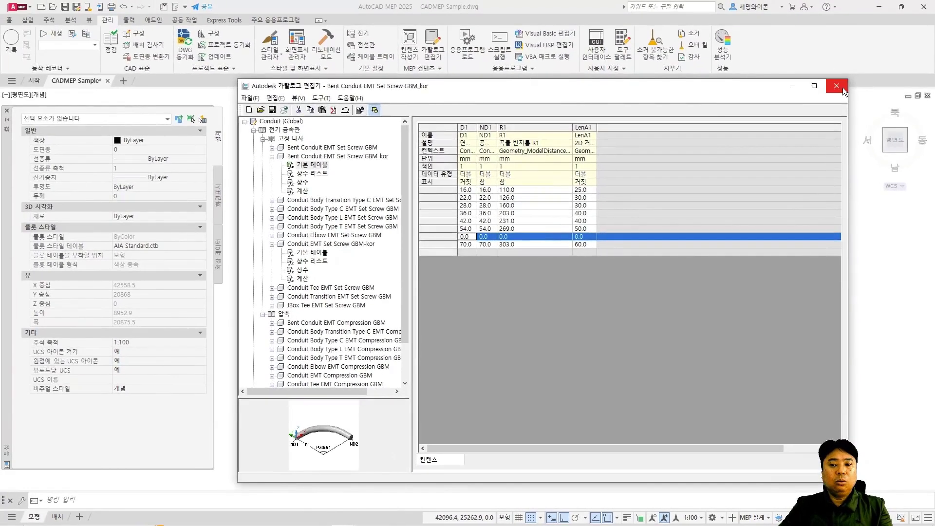
{"action": "left_click", "coordinate": [824, 33]}
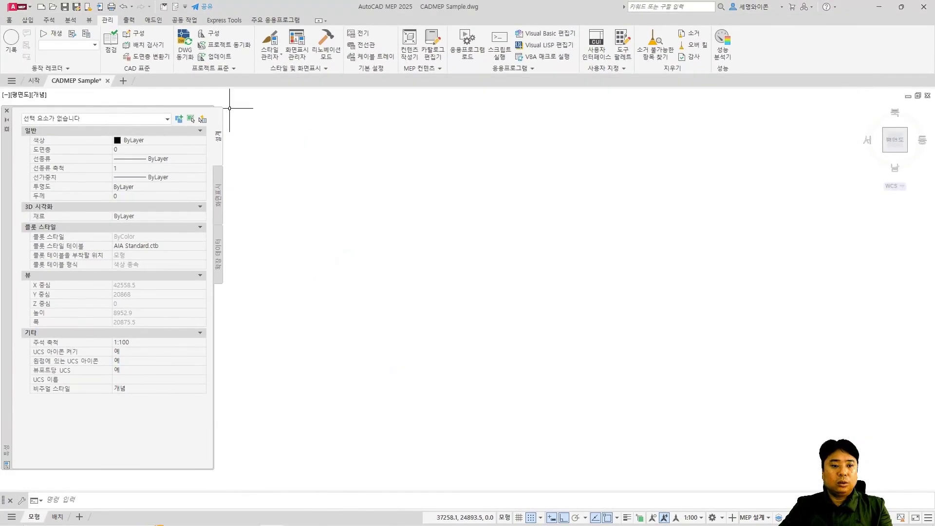
Regenerate the MEP catalog for conduit parts only.
{"action": "left_click", "coordinate": [434, 69]}
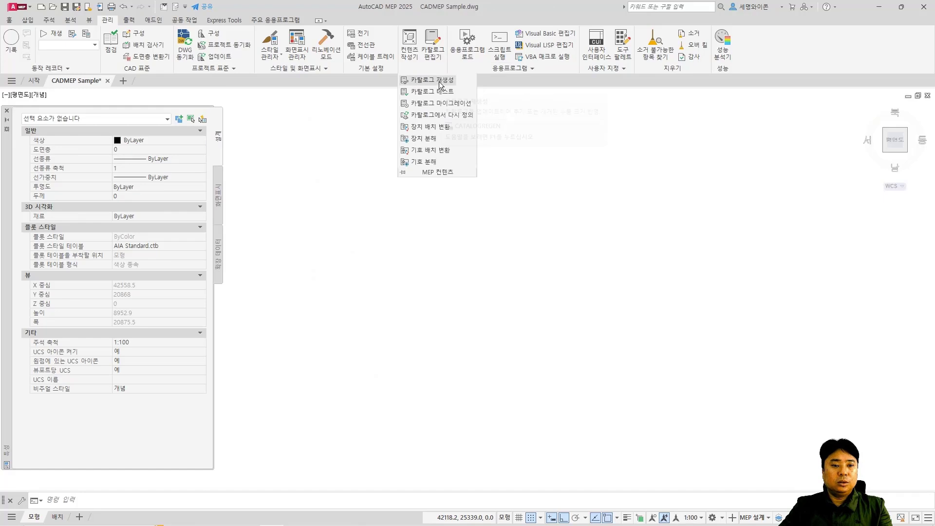
{"action": "left_click", "coordinate": [439, 80]}
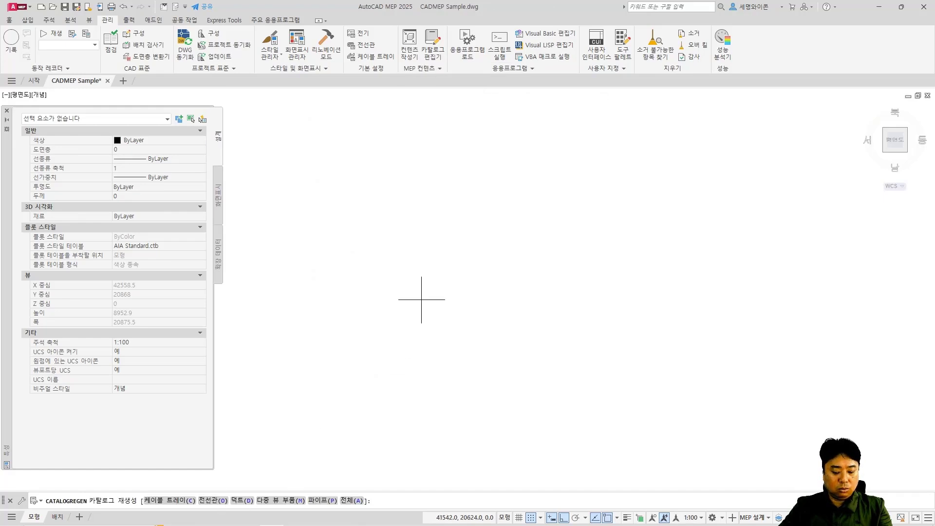
{"action": "type", "text": "o"}
{"action": "key", "text": "Return"}
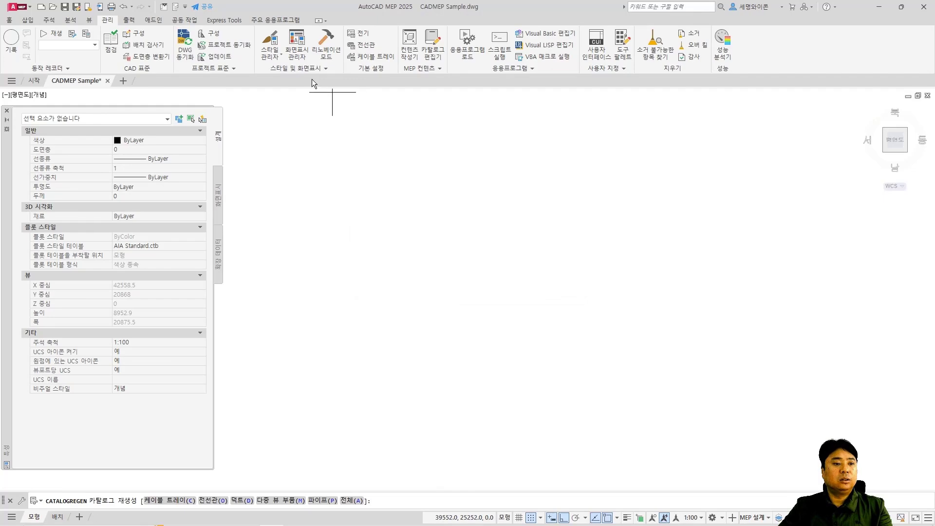
Open the Style Manager and display the 후강전선관 style in the conduit part routing preferences under the electrical objects.
{"action": "left_click", "coordinate": [279, 46]}
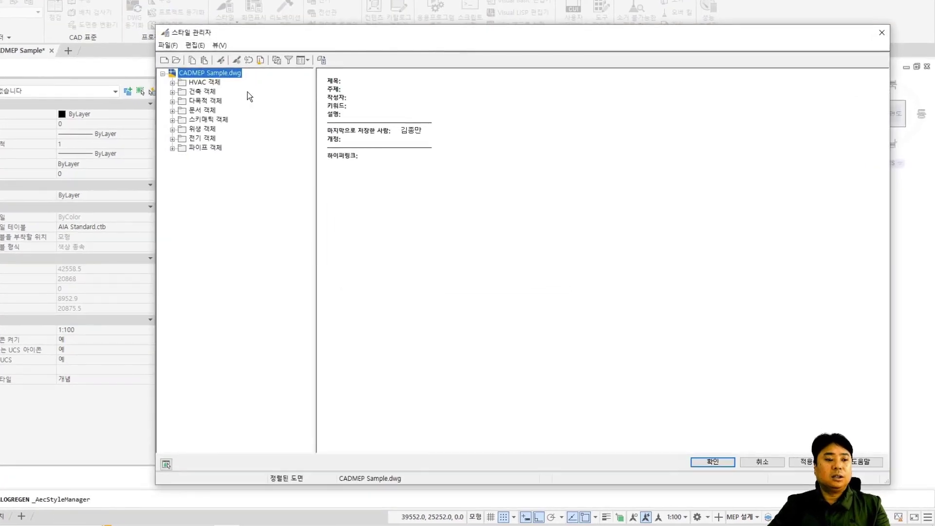
{"action": "left_click", "coordinate": [172, 139]}
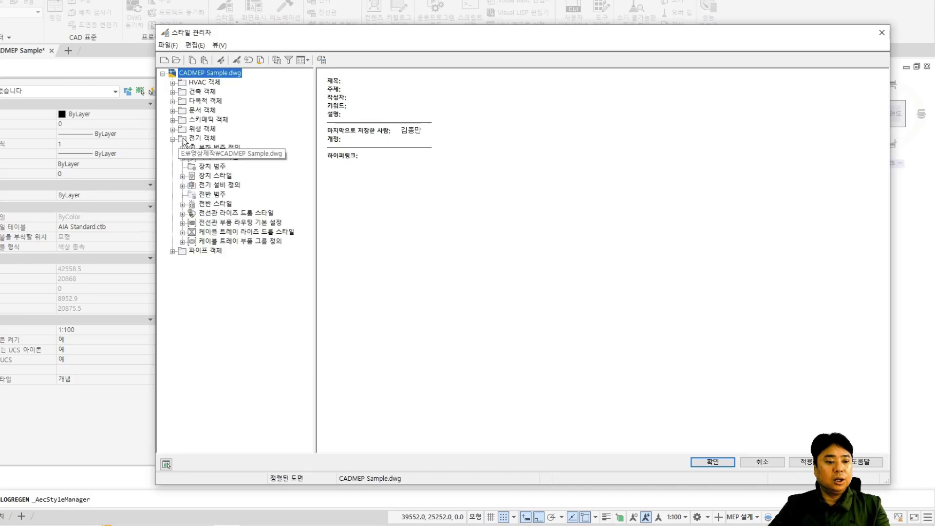
{"action": "left_click", "coordinate": [182, 223]}
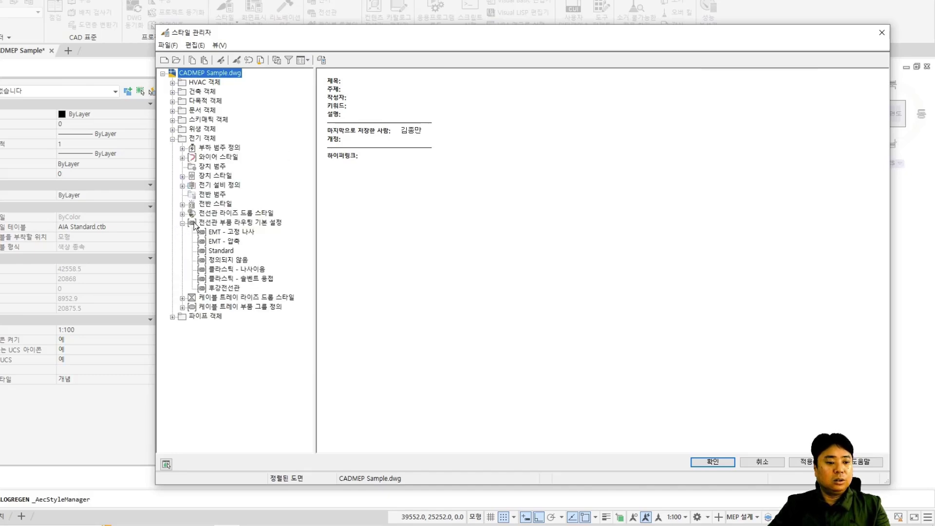
{"action": "left_click", "coordinate": [227, 289]}
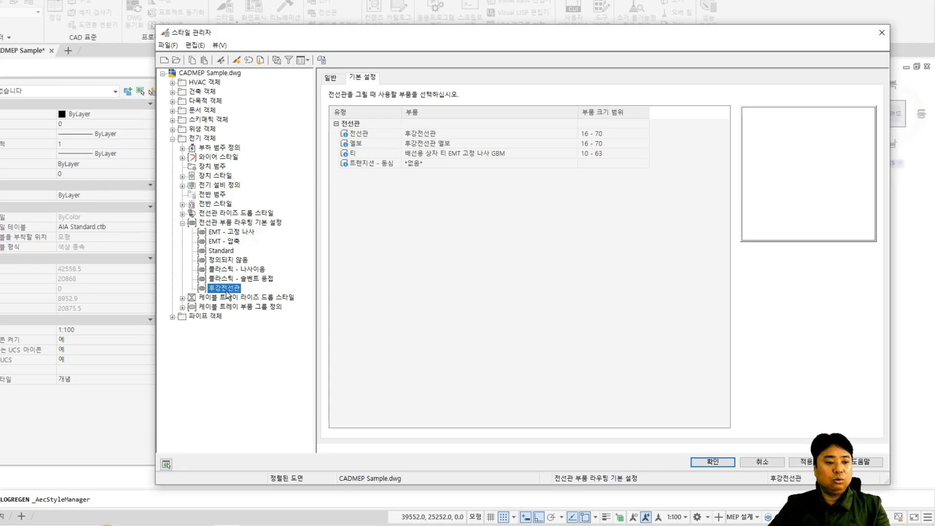
{"action": "left_click", "coordinate": [209, 222]}
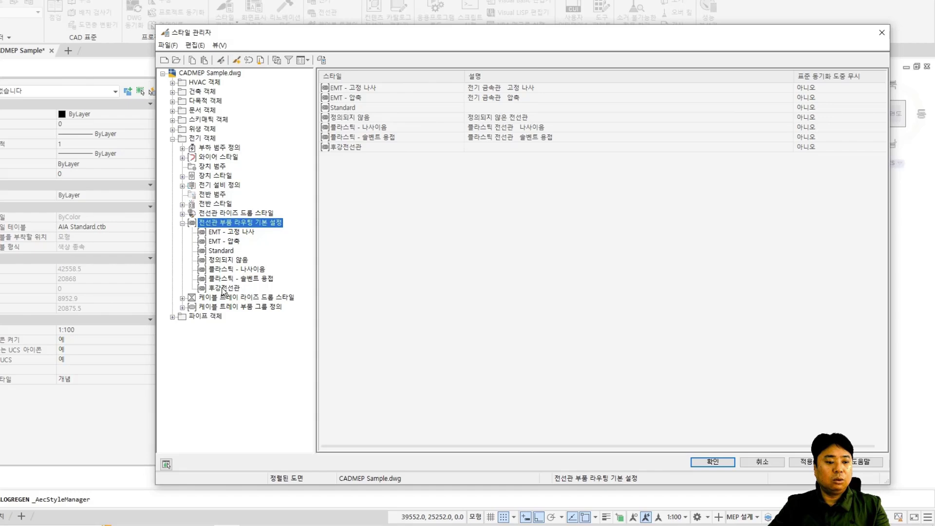
{"action": "left_click", "coordinate": [225, 288]}
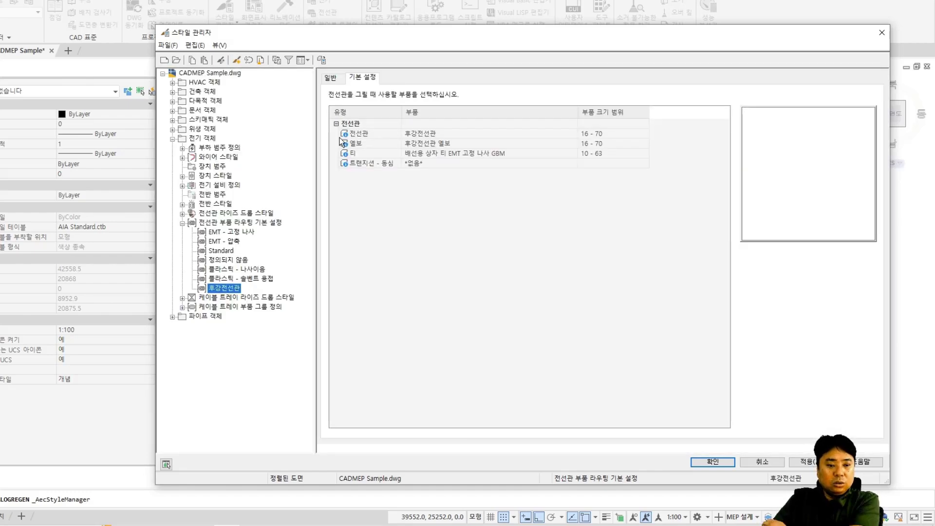
Review the conduit part and the available tee parts in the 후강전선관 routing preference, keep them, and accept the Style Manager.
{"action": "left_click", "coordinate": [507, 244]}
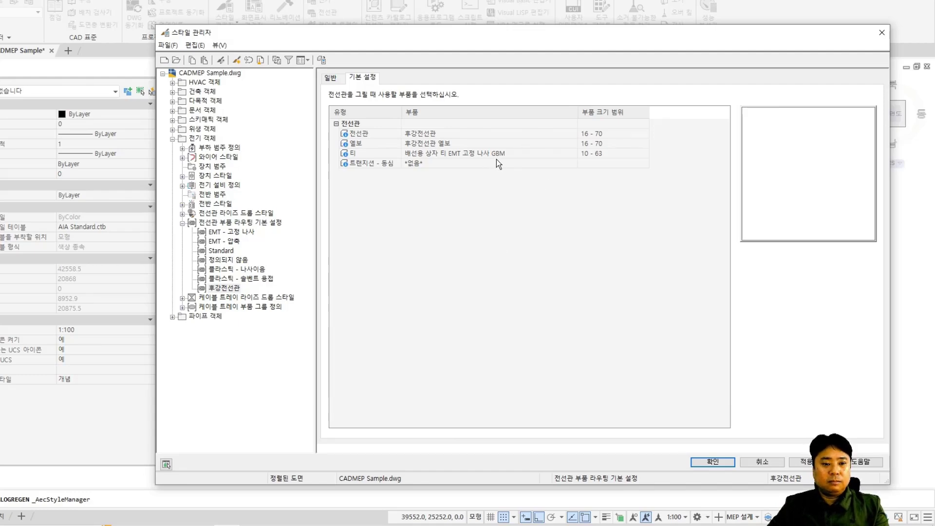
{"action": "left_click", "coordinate": [513, 134]}
{"action": "left_click", "coordinate": [632, 135]}
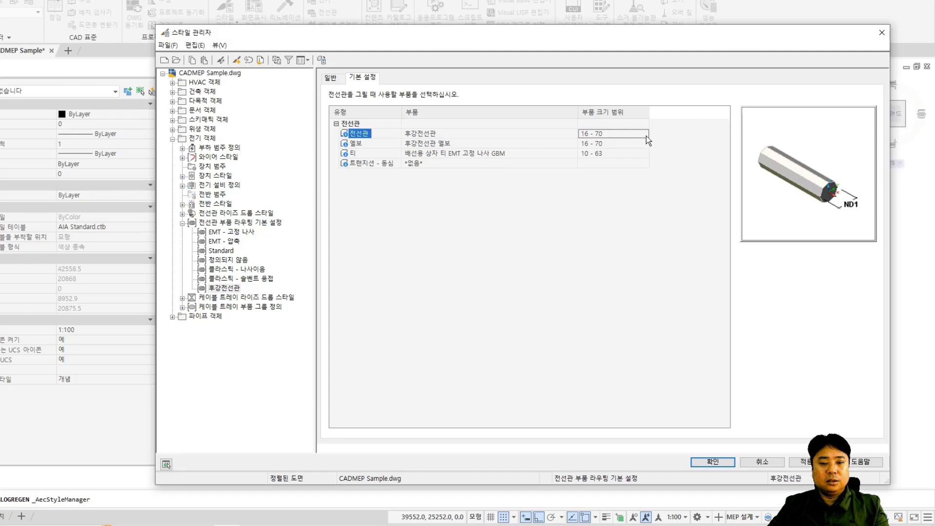
{"action": "left_click", "coordinate": [563, 132]}
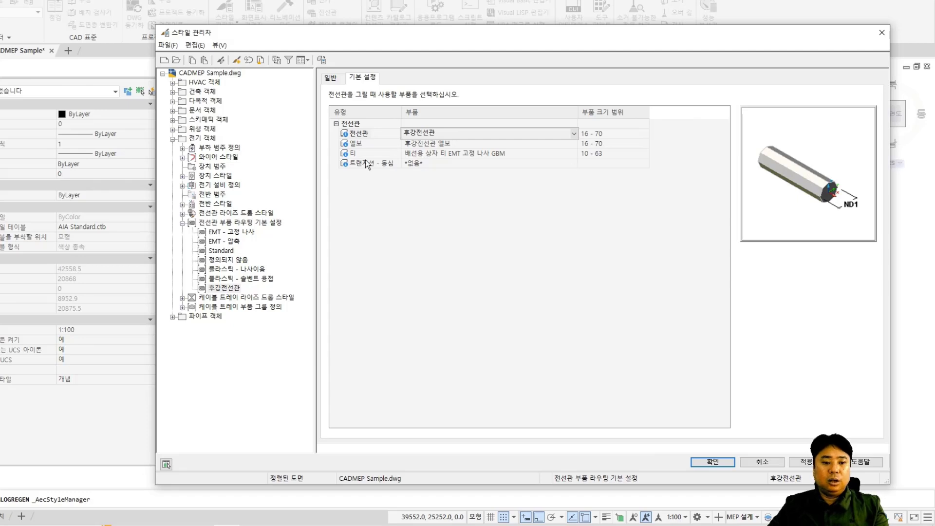
{"action": "left_click", "coordinate": [571, 153]}
{"action": "left_click", "coordinate": [570, 153]}
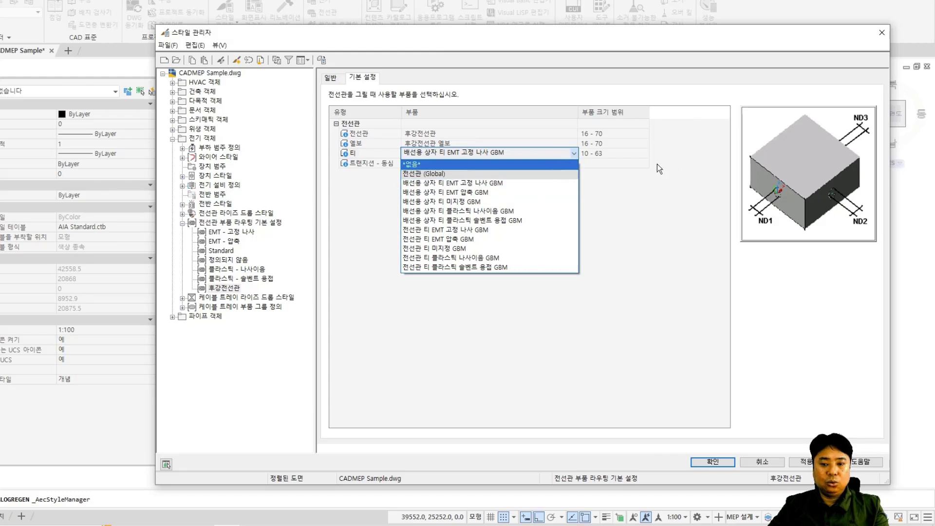
{"action": "left_click", "coordinate": [635, 255]}
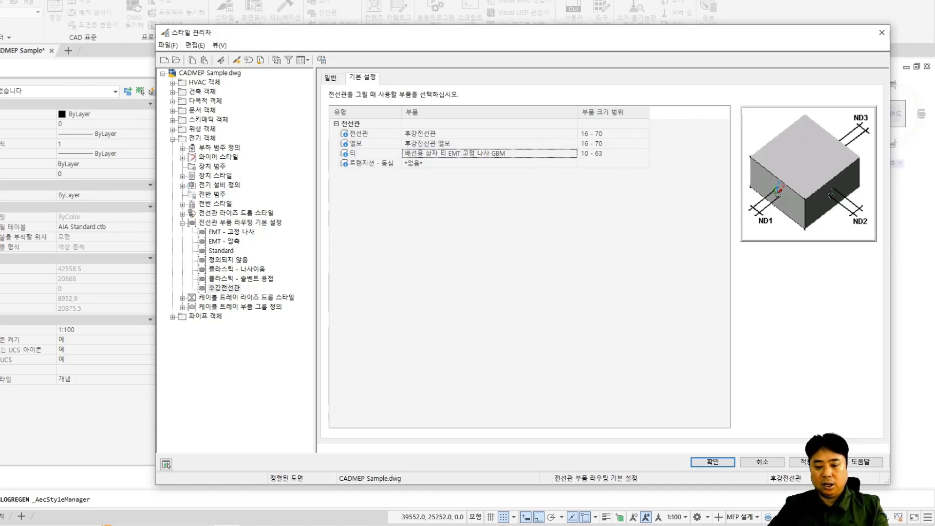
{"action": "left_click", "coordinate": [714, 463]}
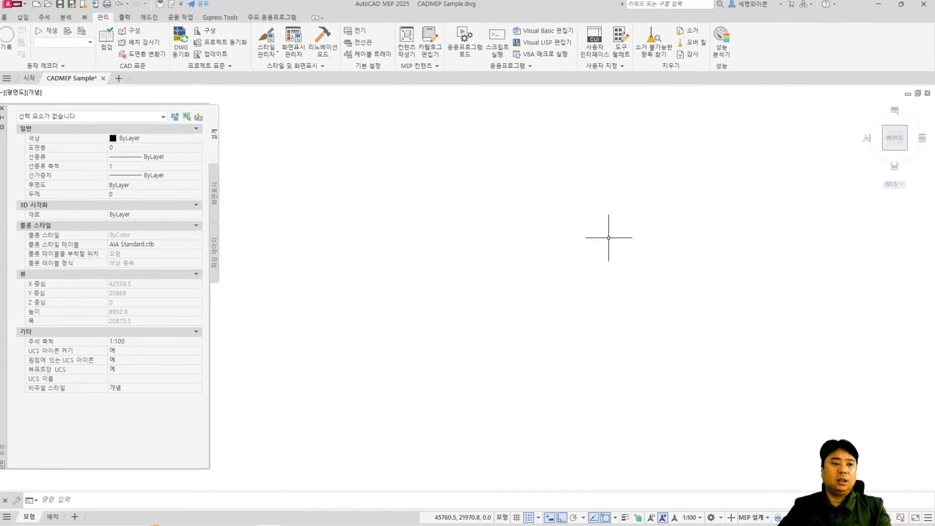
Draw a 후강전선관 conduit run of nominal size 36 at elevation 2000, going east and turning 90° south.
{"action": "left_click", "coordinate": [10, 19]}
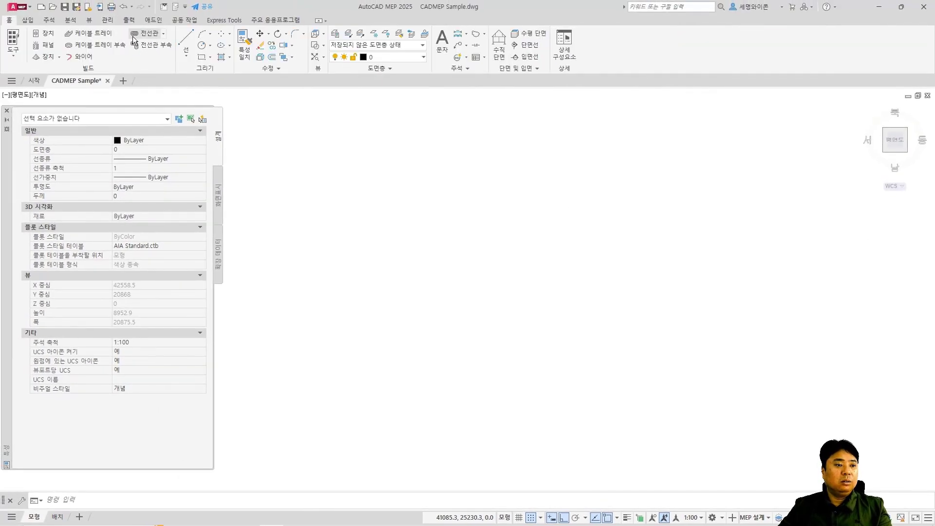
{"action": "left_click", "coordinate": [148, 37]}
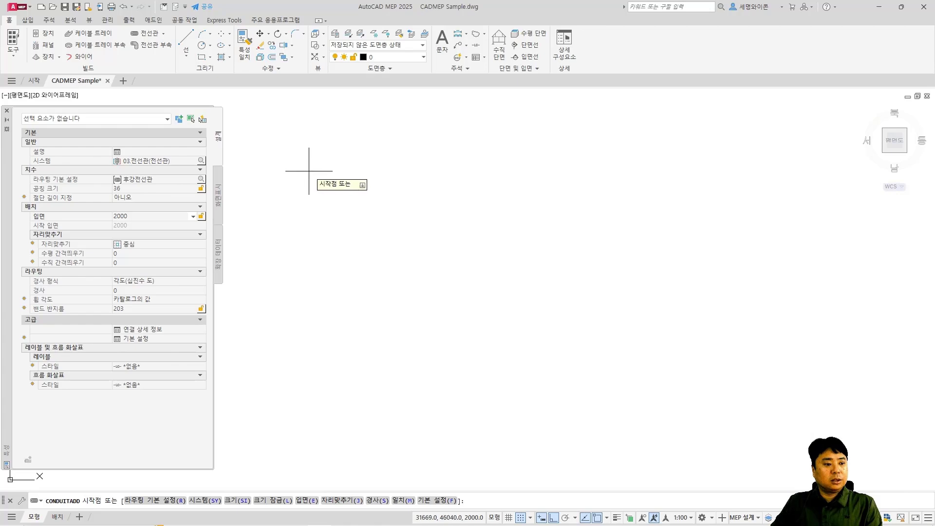
{"action": "left_click", "coordinate": [329, 172]}
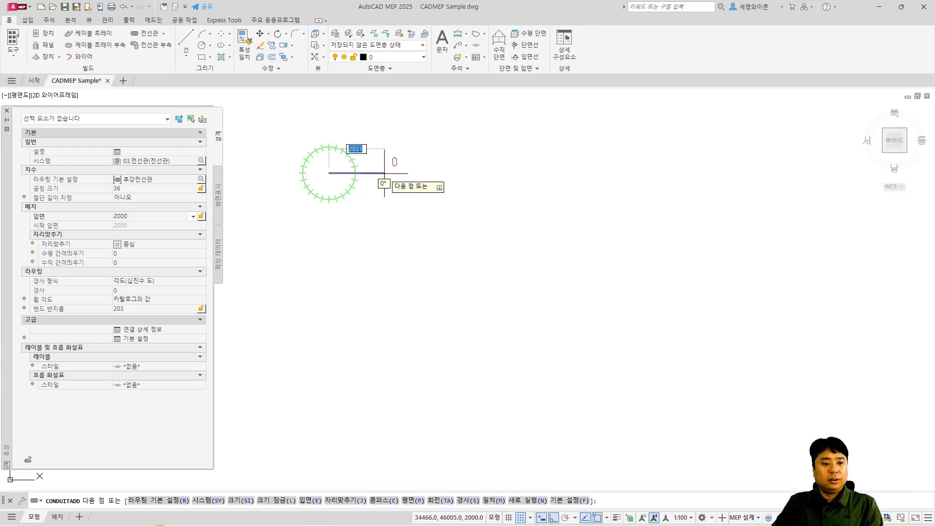
{"action": "scroll", "coordinate": [311, 170], "scroll_direction": "up", "scroll_amount": 5}
{"action": "left_click", "coordinate": [558, 196]}
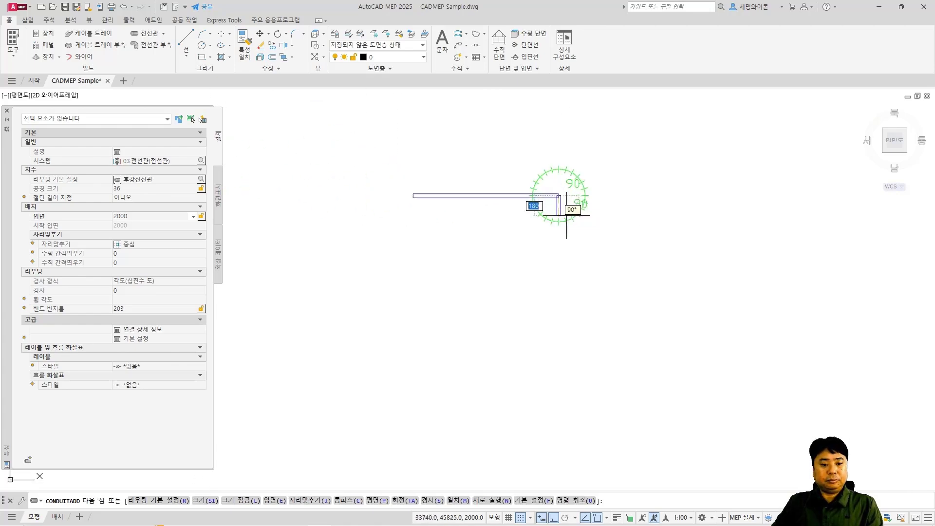
{"action": "left_click", "coordinate": [566, 291]}
{"action": "left_click", "coordinate": [557, 365]}
{"action": "key", "text": "Escape"}
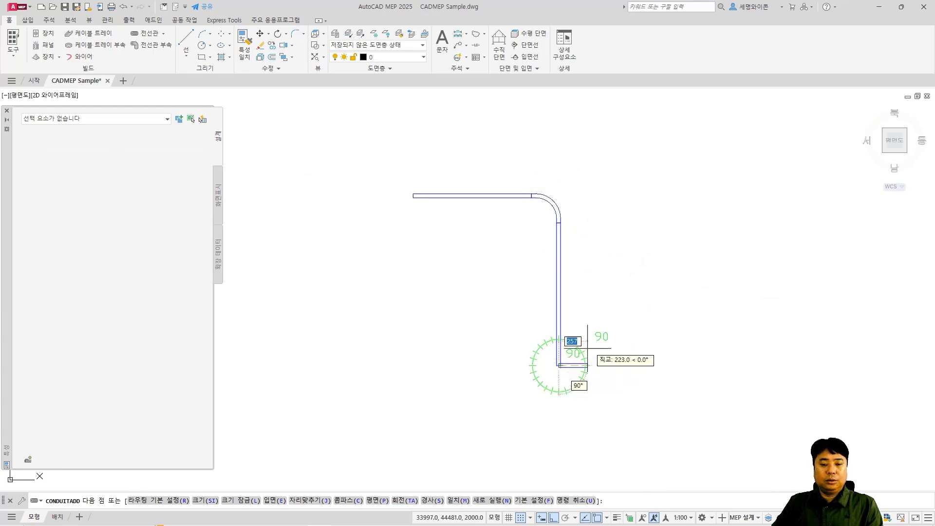
Draw a branch conduit from the east into the middle of the vertical segment and accept the junction box tee connection.
{"action": "key", "text": "Return"}
{"action": "left_click", "coordinate": [650, 283]}
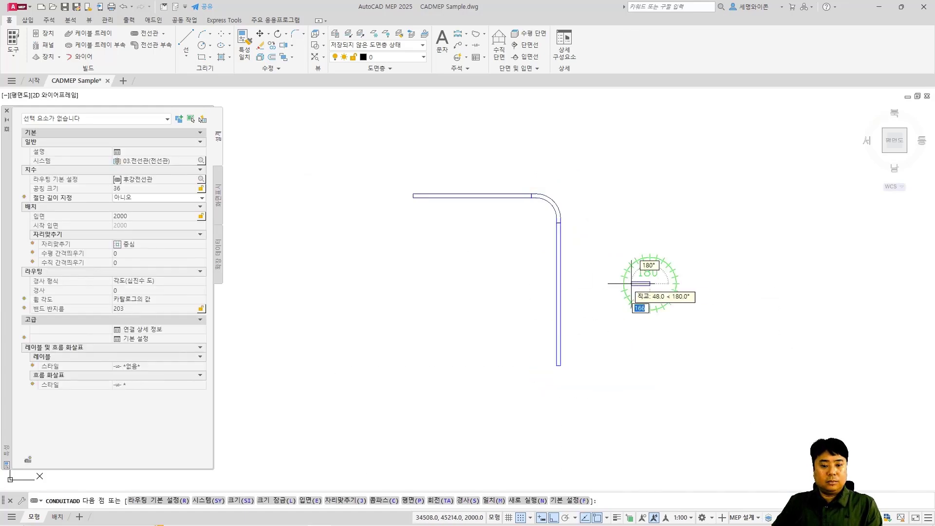
{"action": "left_click", "coordinate": [570, 285]}
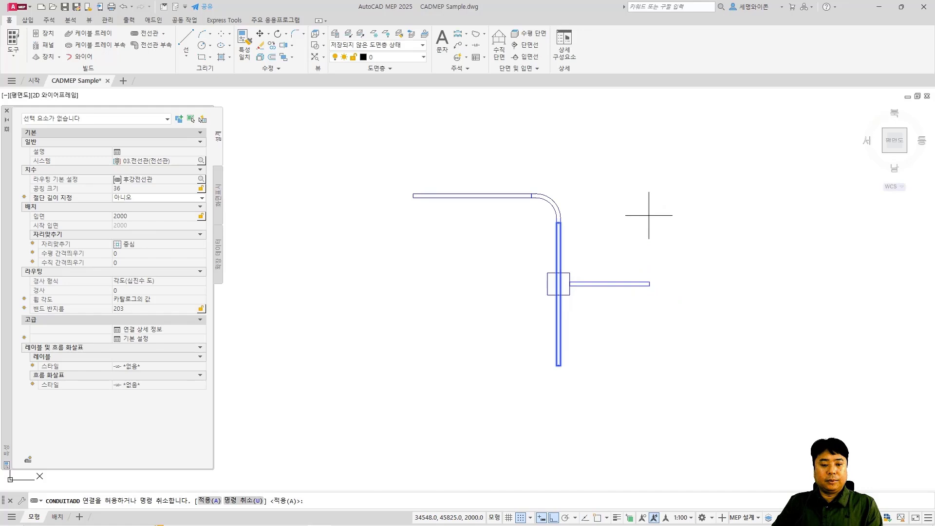
{"action": "key", "text": "Return"}
{"action": "scroll", "coordinate": [590, 264], "scroll_direction": "up", "scroll_amount": 2}
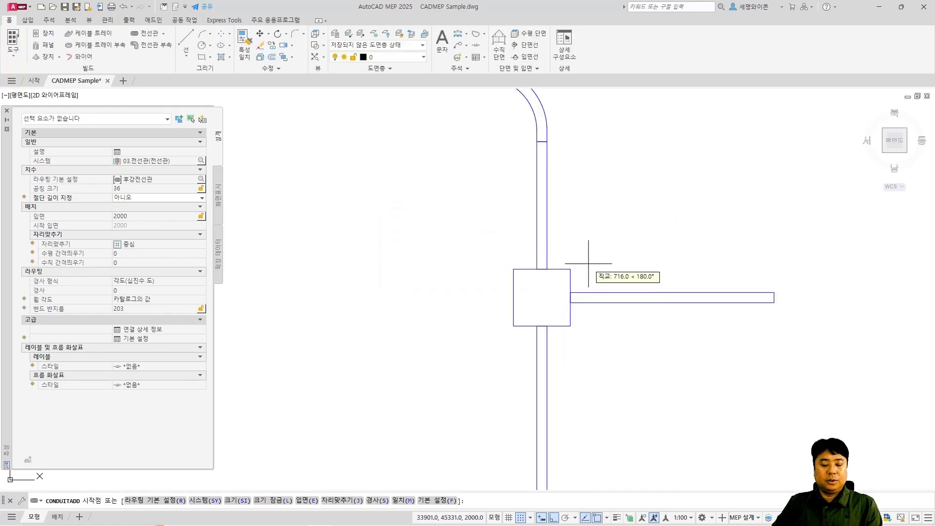
{"action": "key", "text": "Escape"}
Inspect the drawn conduit run and the horizontal segment's properties, including its routing preference, and clear the selection.
{"action": "scroll", "coordinate": [588, 260], "scroll_direction": "down", "scroll_amount": 3}
{"action": "scroll", "coordinate": [593, 278], "scroll_direction": "up", "scroll_amount": 3}
{"action": "scroll", "coordinate": [588, 274], "scroll_direction": "down", "scroll_amount": 3}
{"action": "middle_click_drag", "start_coordinate": [586, 267], "coordinate": [609, 282]}
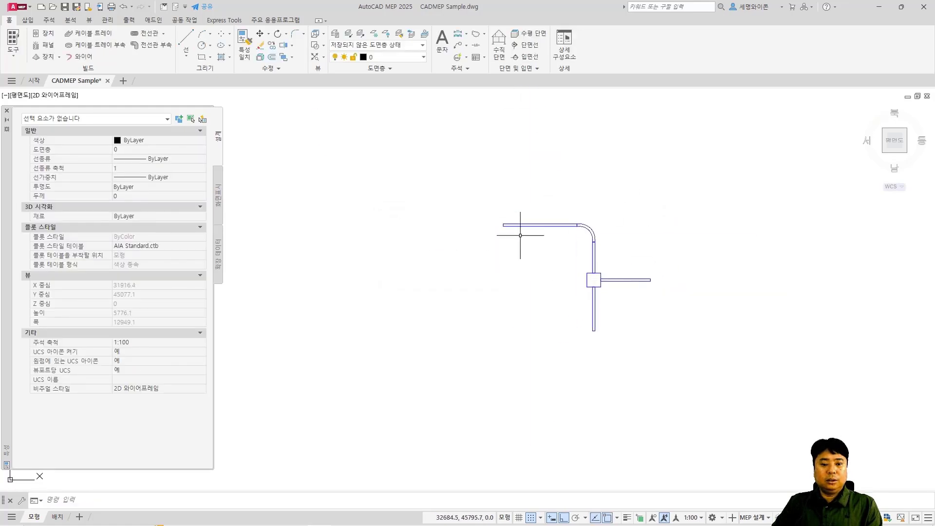
{"action": "scroll", "coordinate": [584, 226], "scroll_direction": "up", "scroll_amount": 1}
{"action": "left_click", "coordinate": [543, 224]}
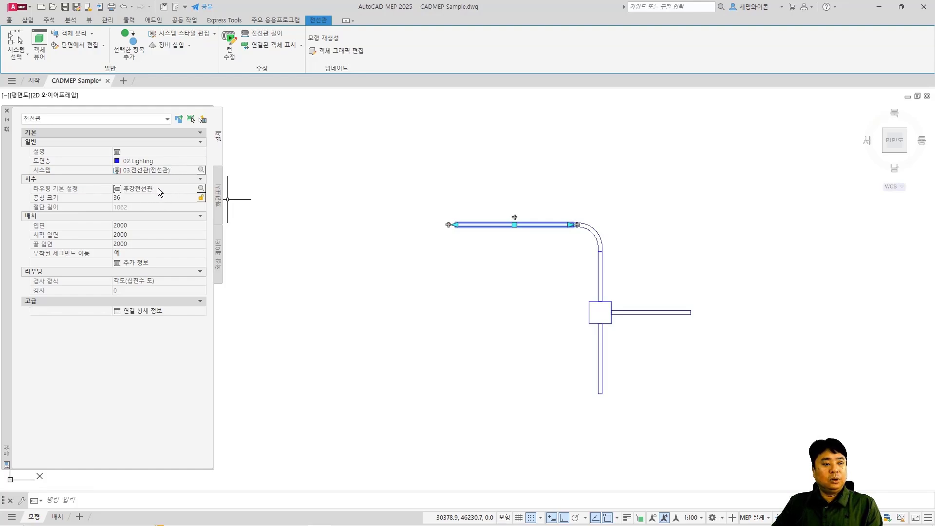
{"action": "scroll", "coordinate": [646, 232], "scroll_direction": "down", "scroll_amount": 2}
{"action": "middle_click_drag", "start_coordinate": [647, 232], "coordinate": [607, 217]}
{"action": "scroll", "coordinate": [607, 217], "scroll_direction": "up", "scroll_amount": 2}
{"action": "key", "text": "Escape"}
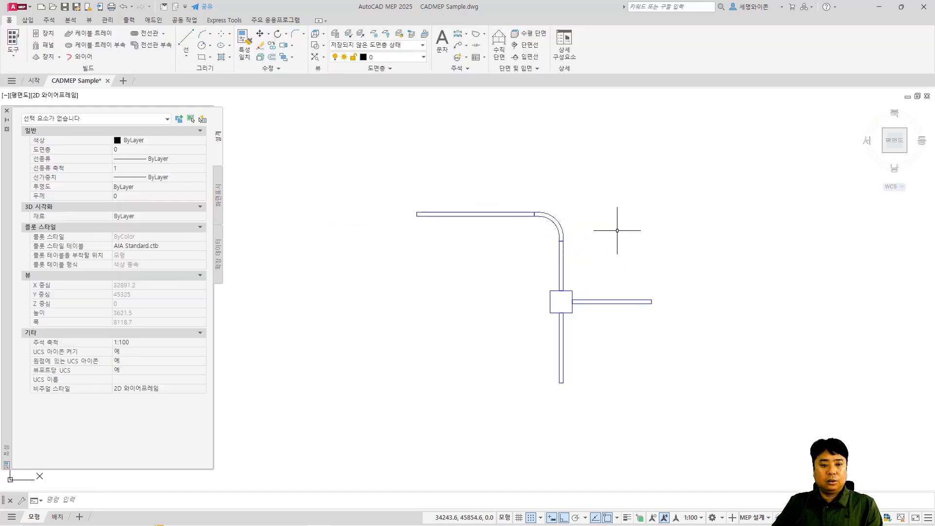